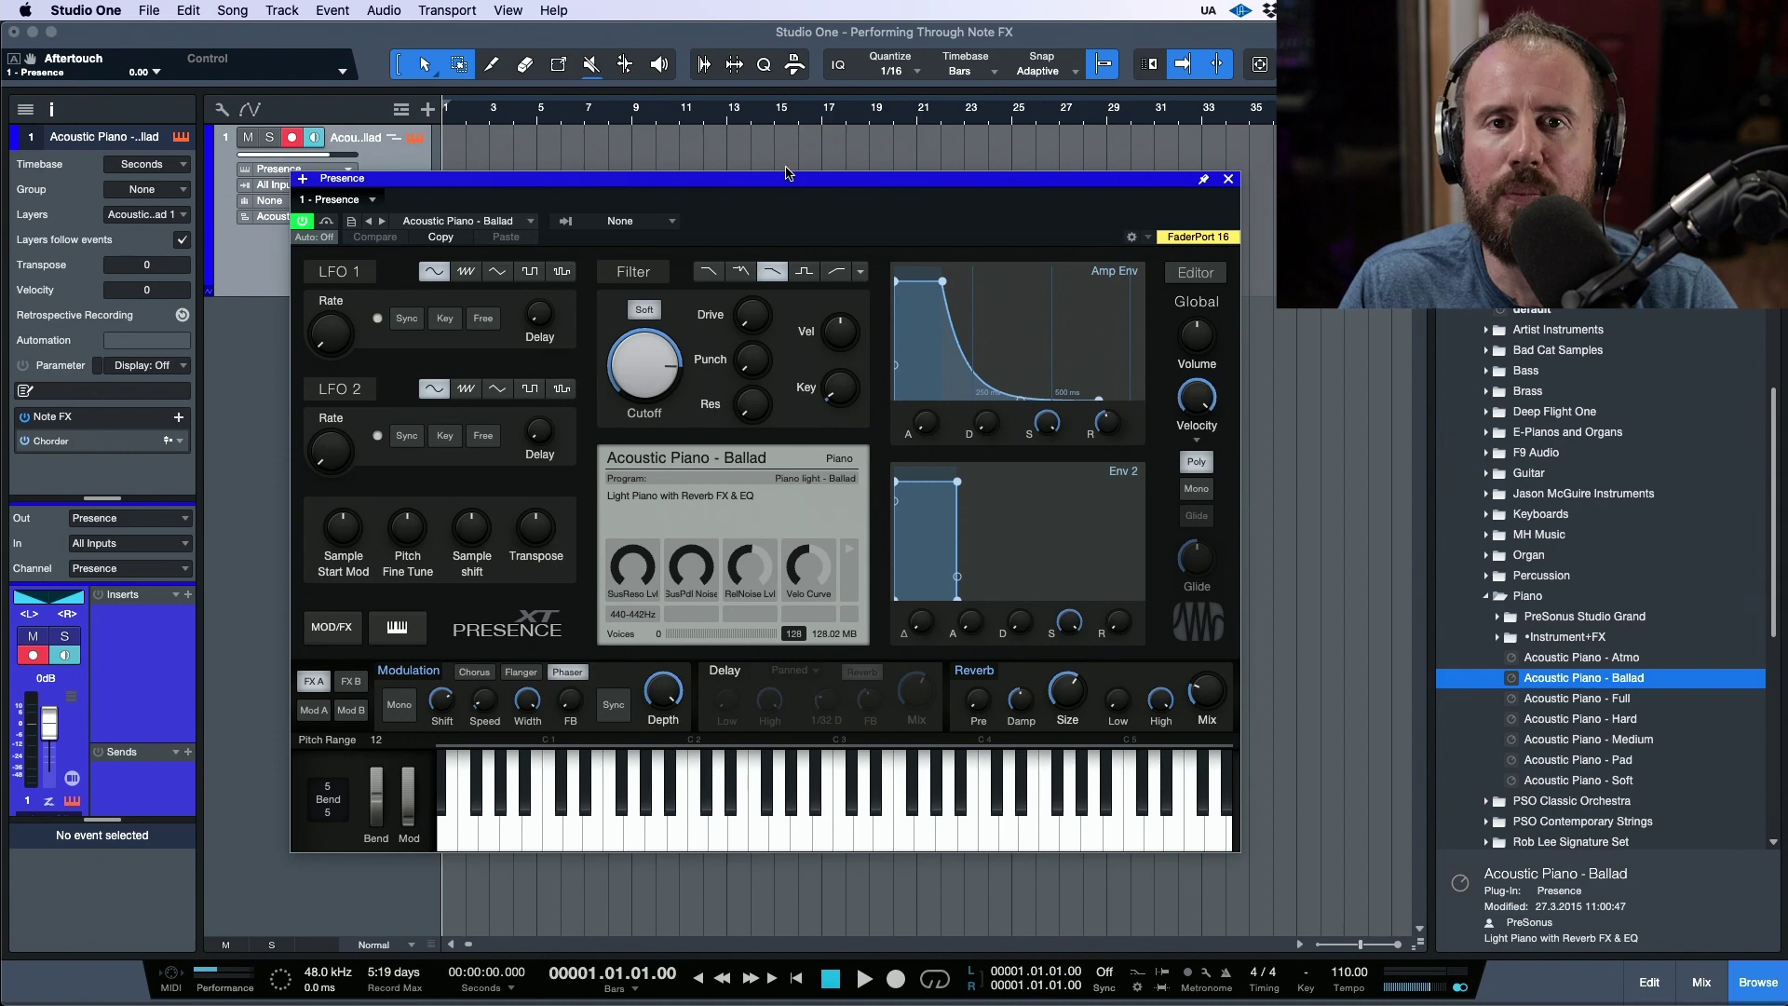
Audition the Presence piano sound by playing a short run of notes.
left_click(742, 802)
left_click(643, 835)
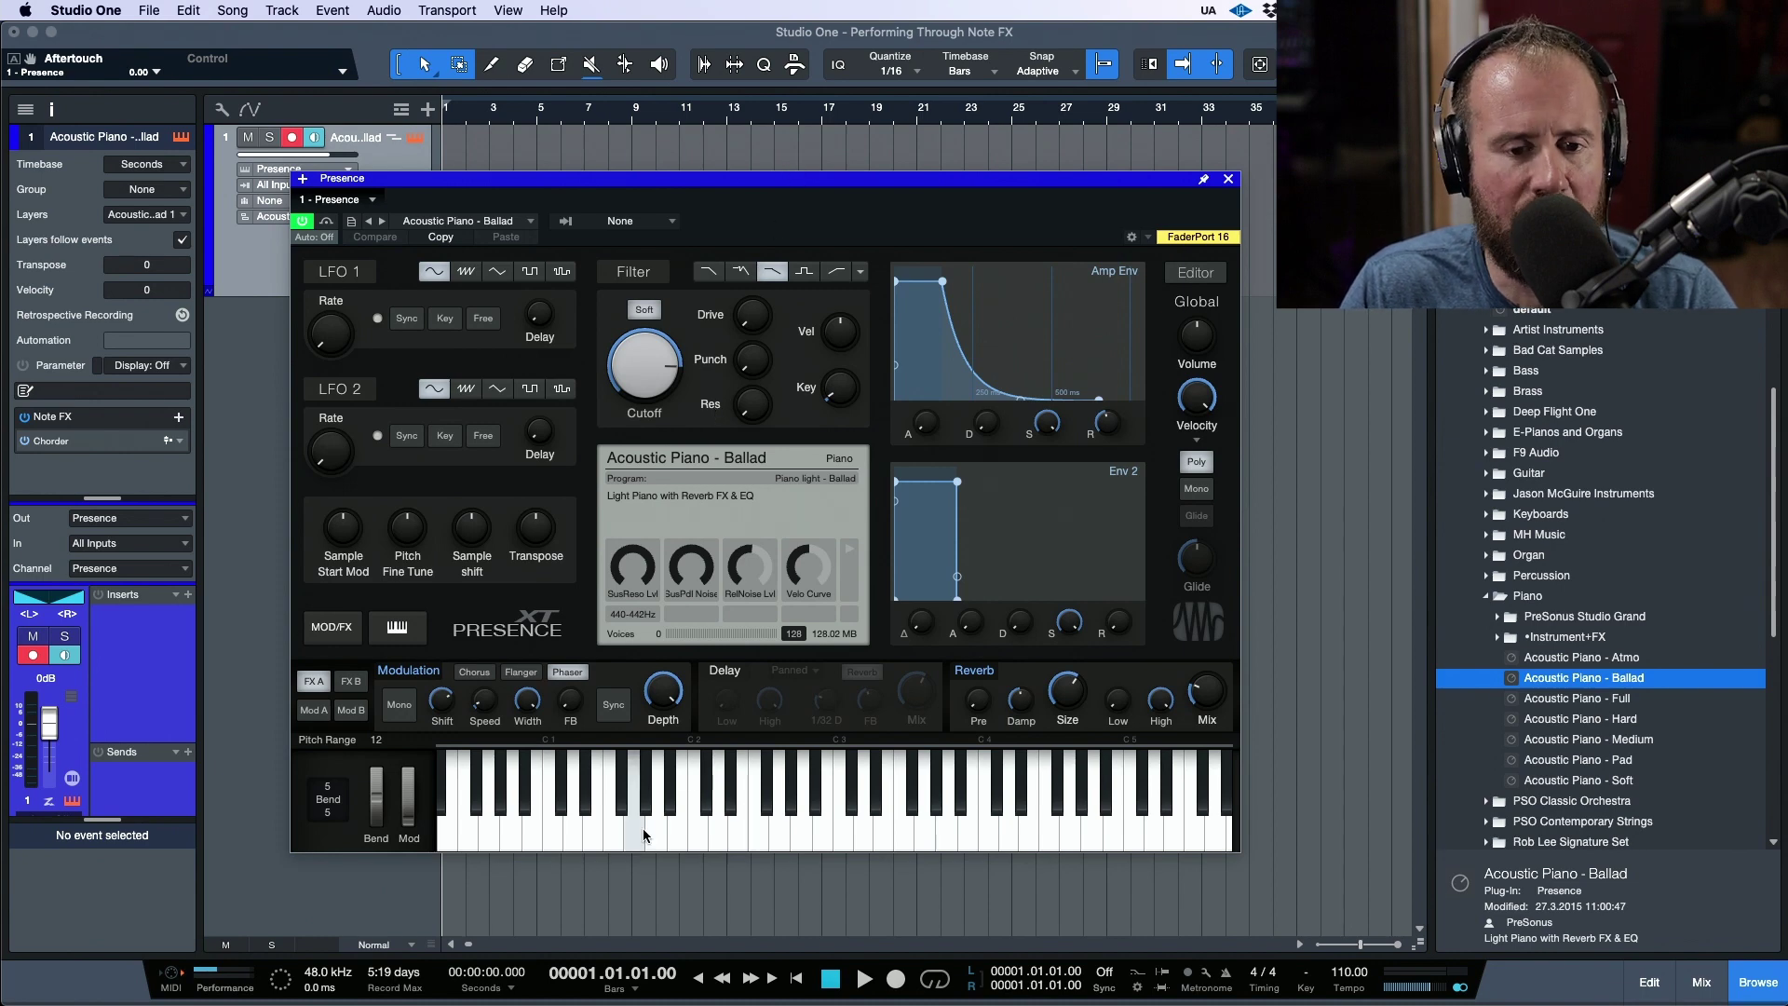
left_click(705, 829)
left_click(781, 829)
left_click(904, 829)
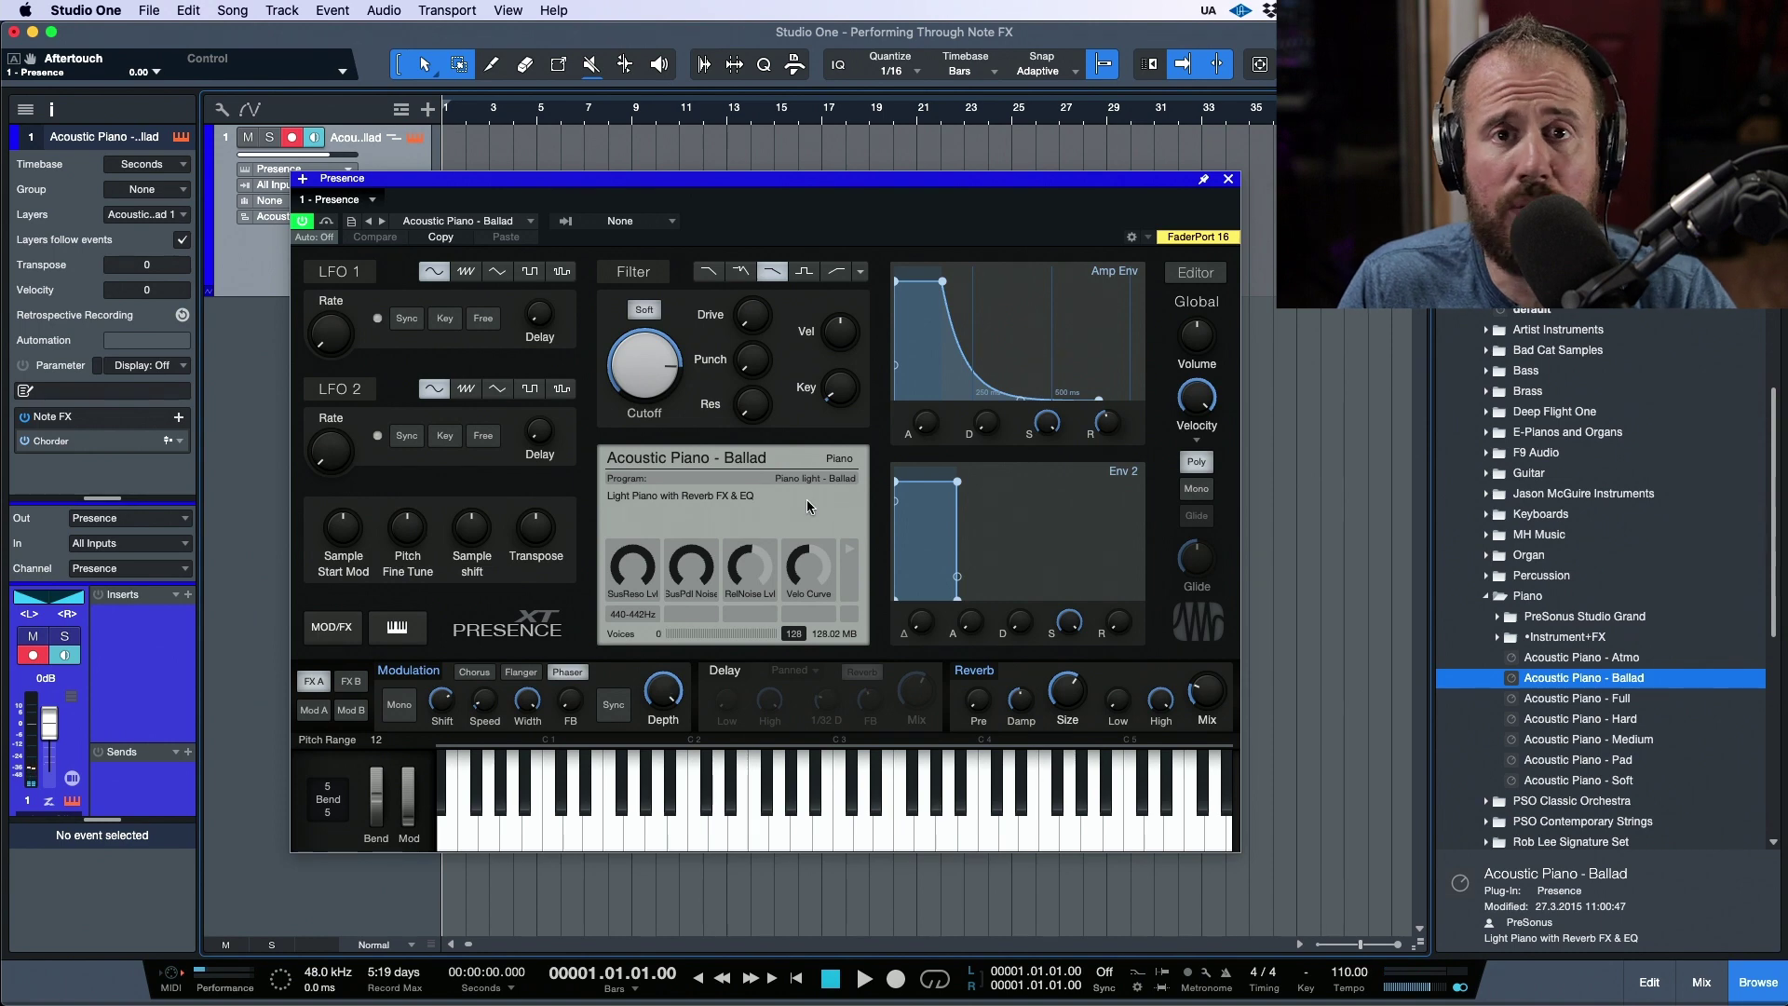
Close the Presence window, hide the sound browser and widen the track header column.
left_click(903, 221)
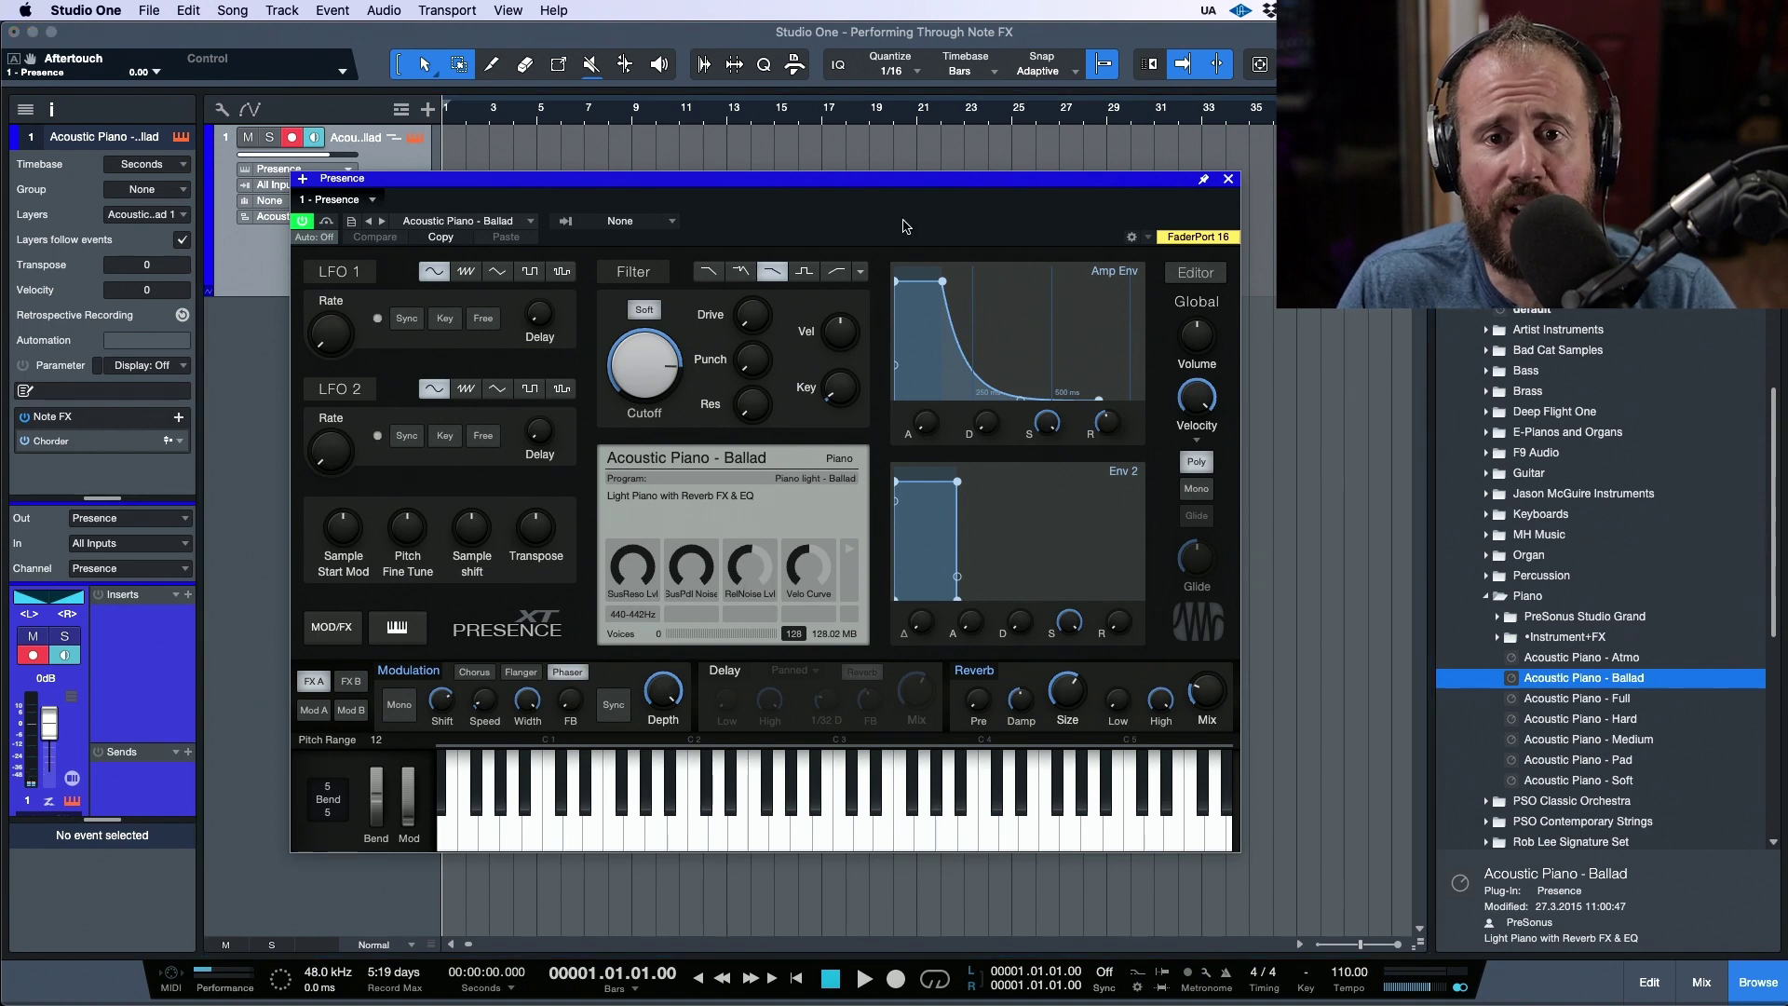
left_click(1228, 179)
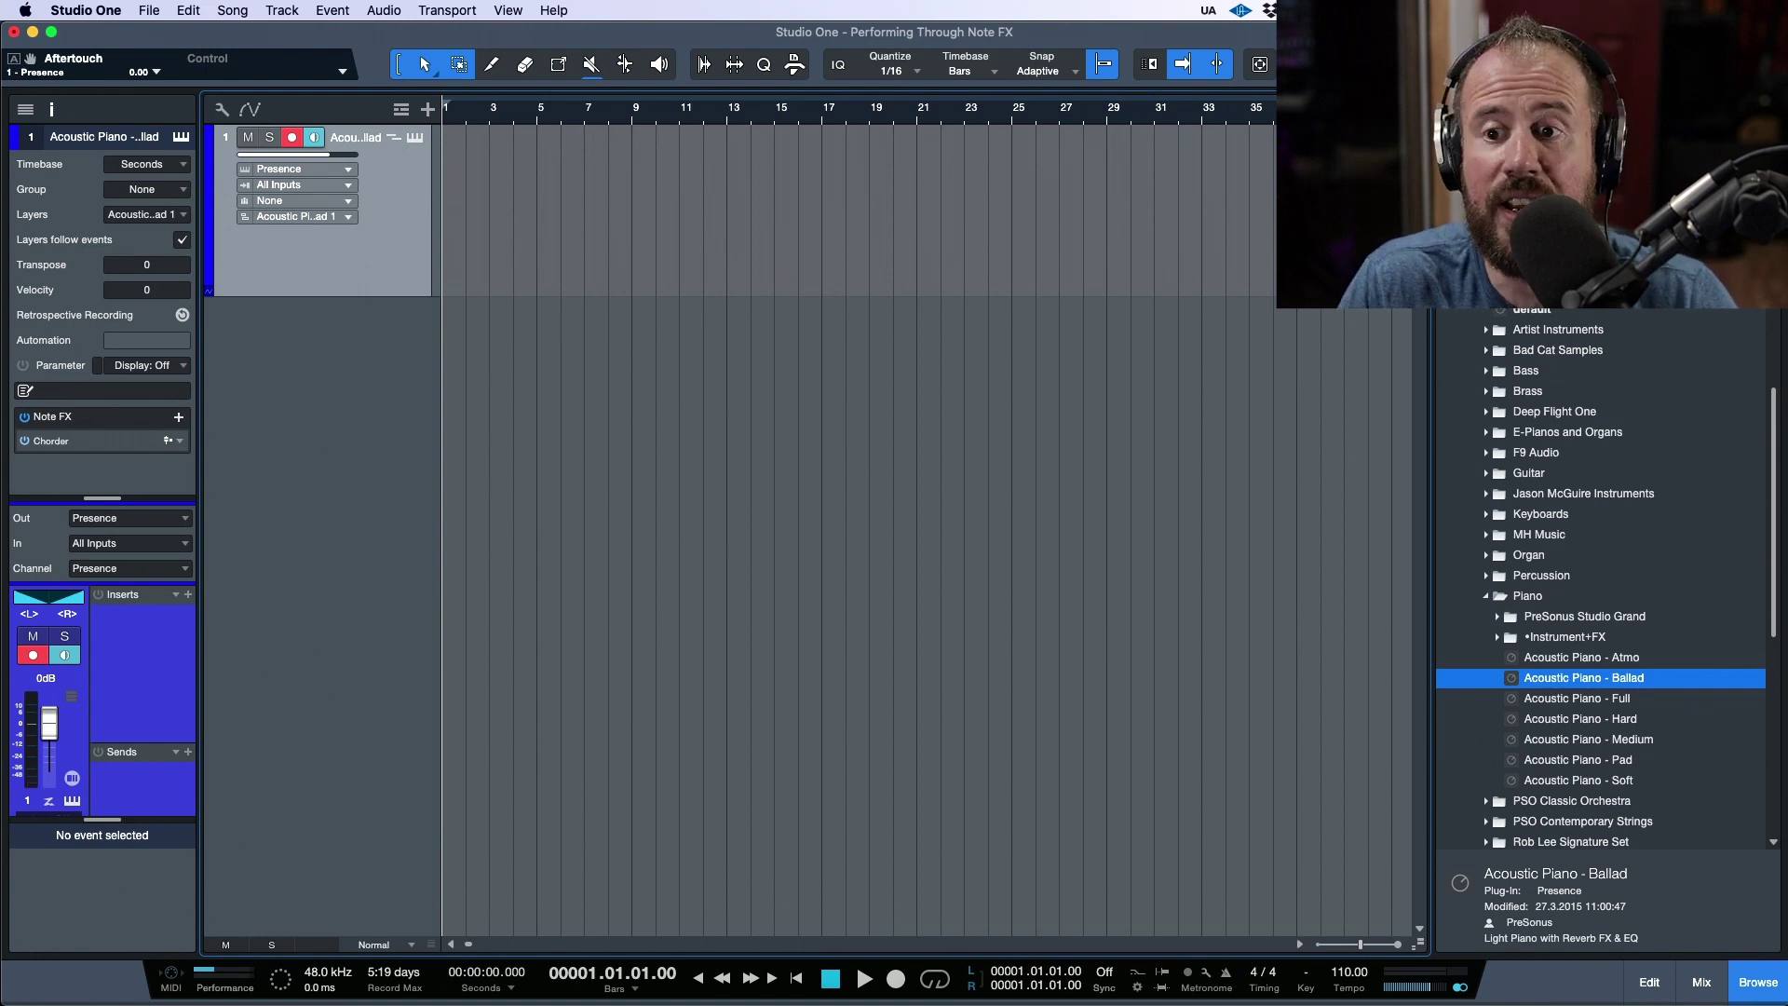
left_click(1760, 989)
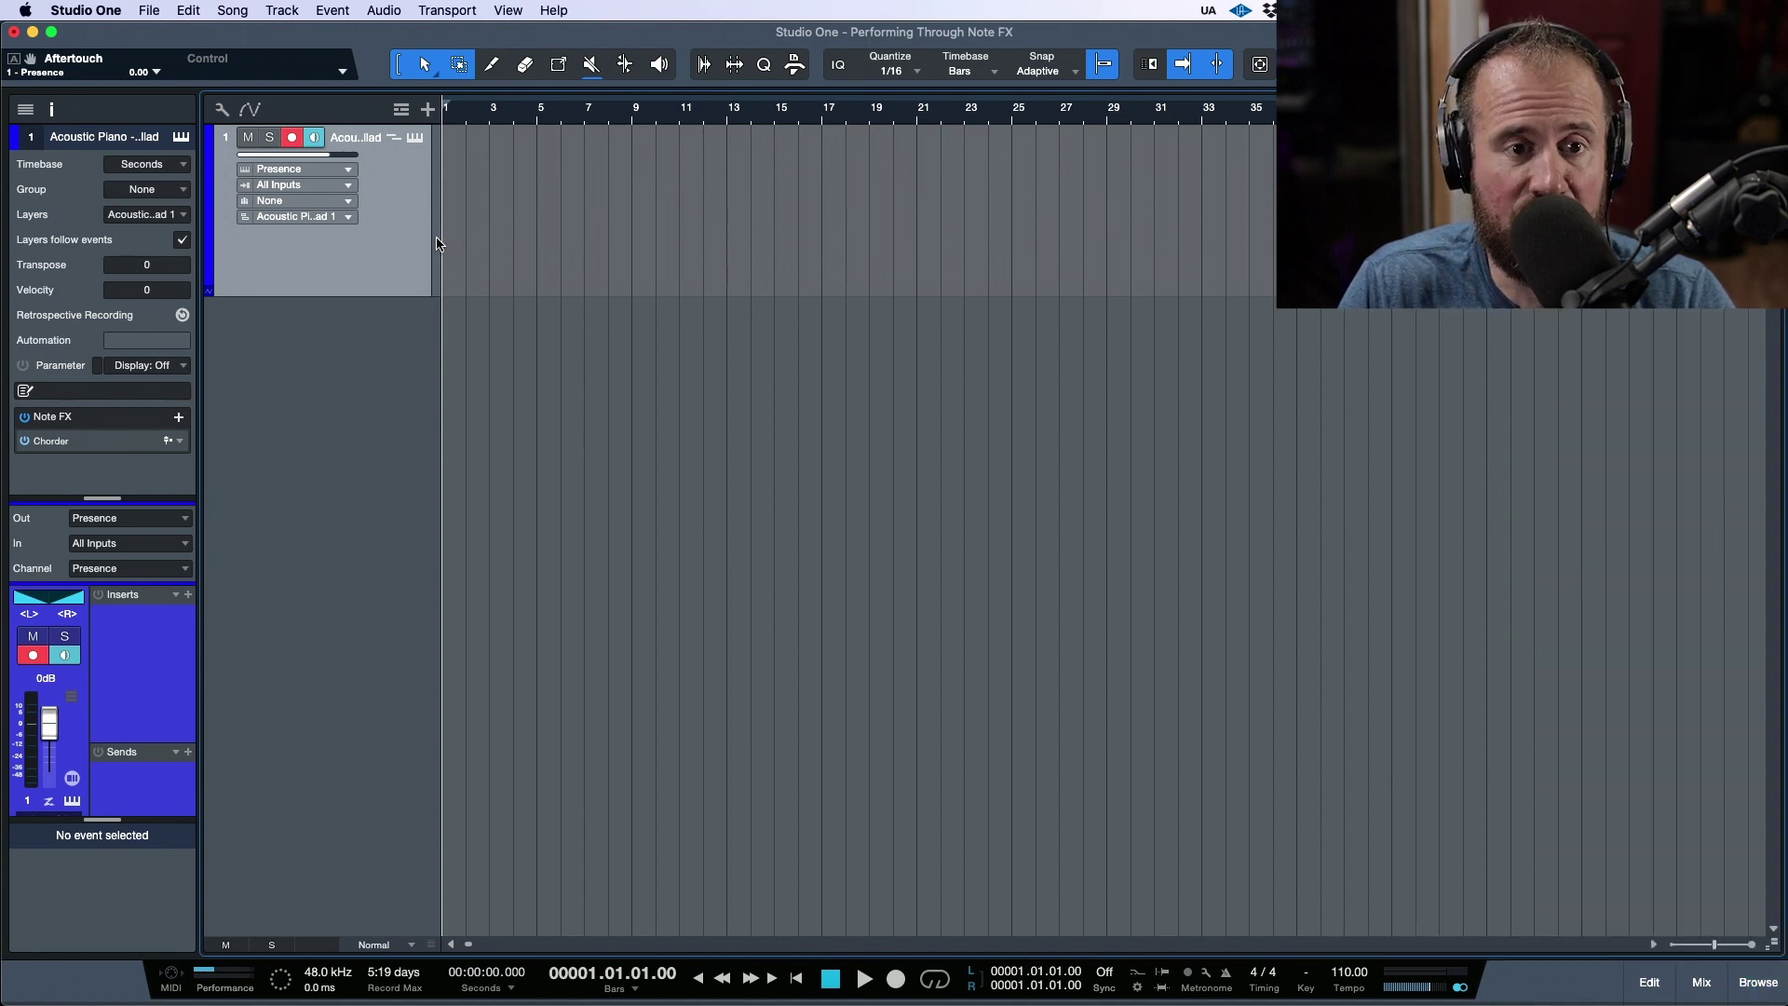
left_click_drag(443, 239, 511, 236)
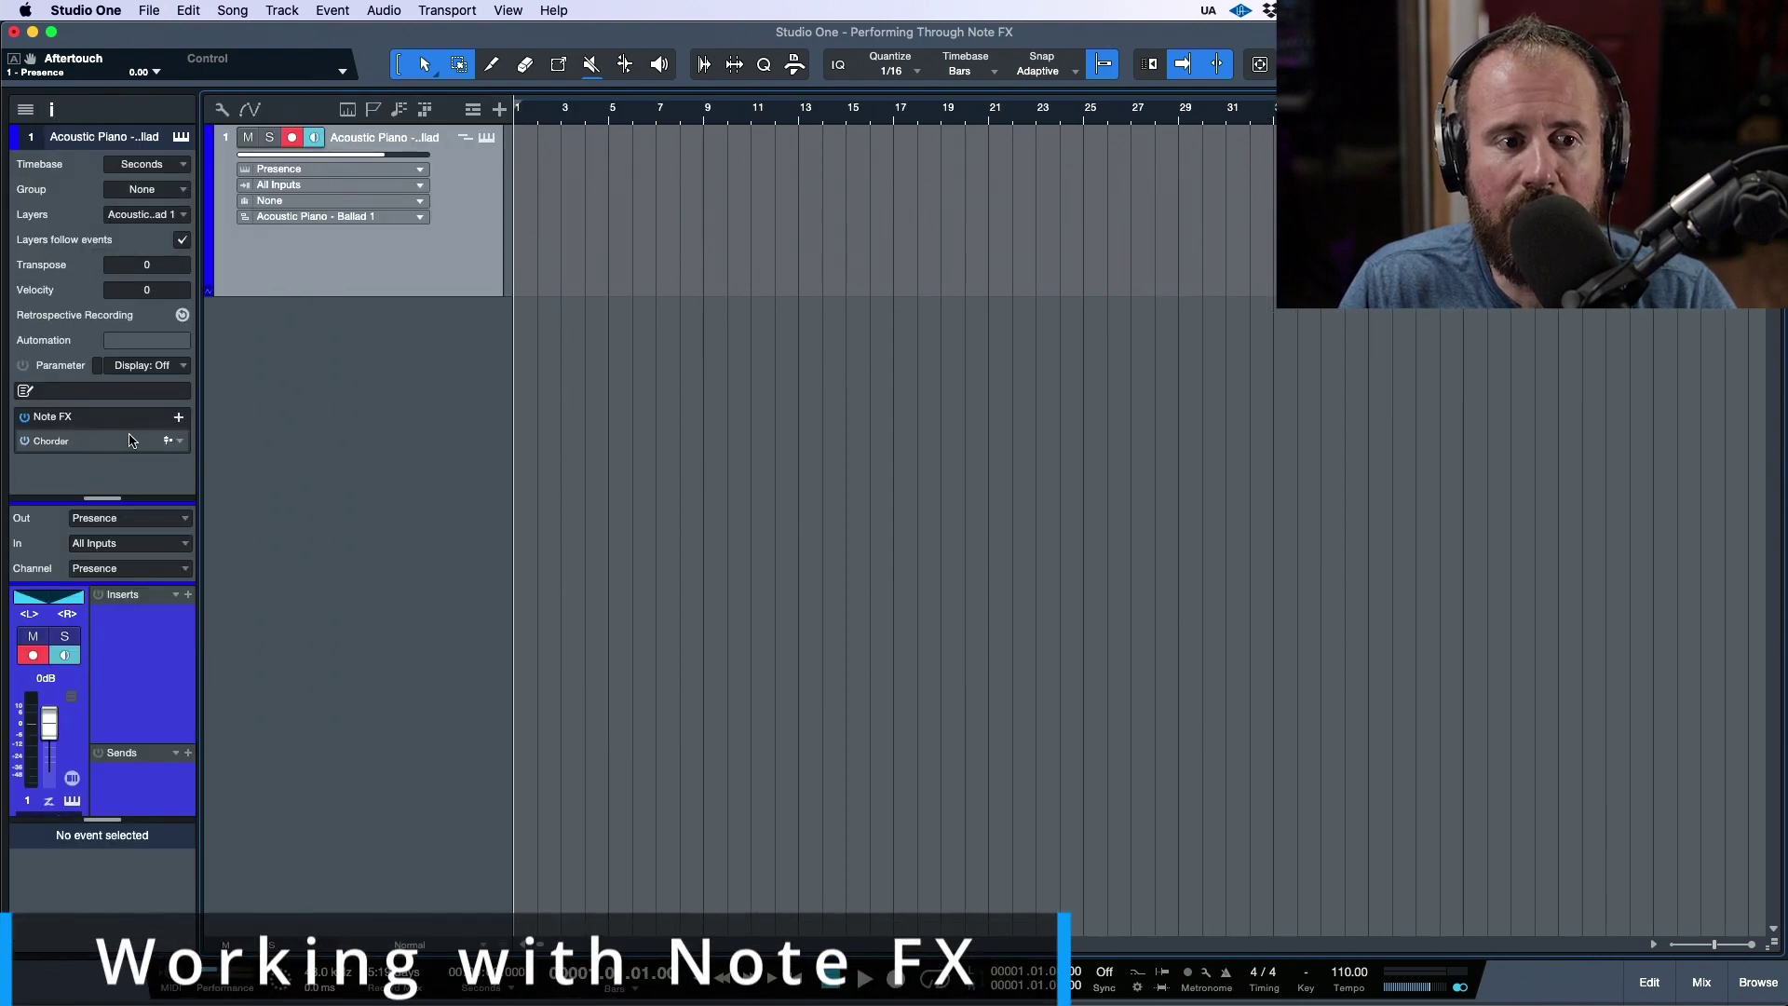
Remove the existing Chorder from the piano track's Note FX and insert a fresh Chorder.
left_click(183, 451)
left_click(220, 559)
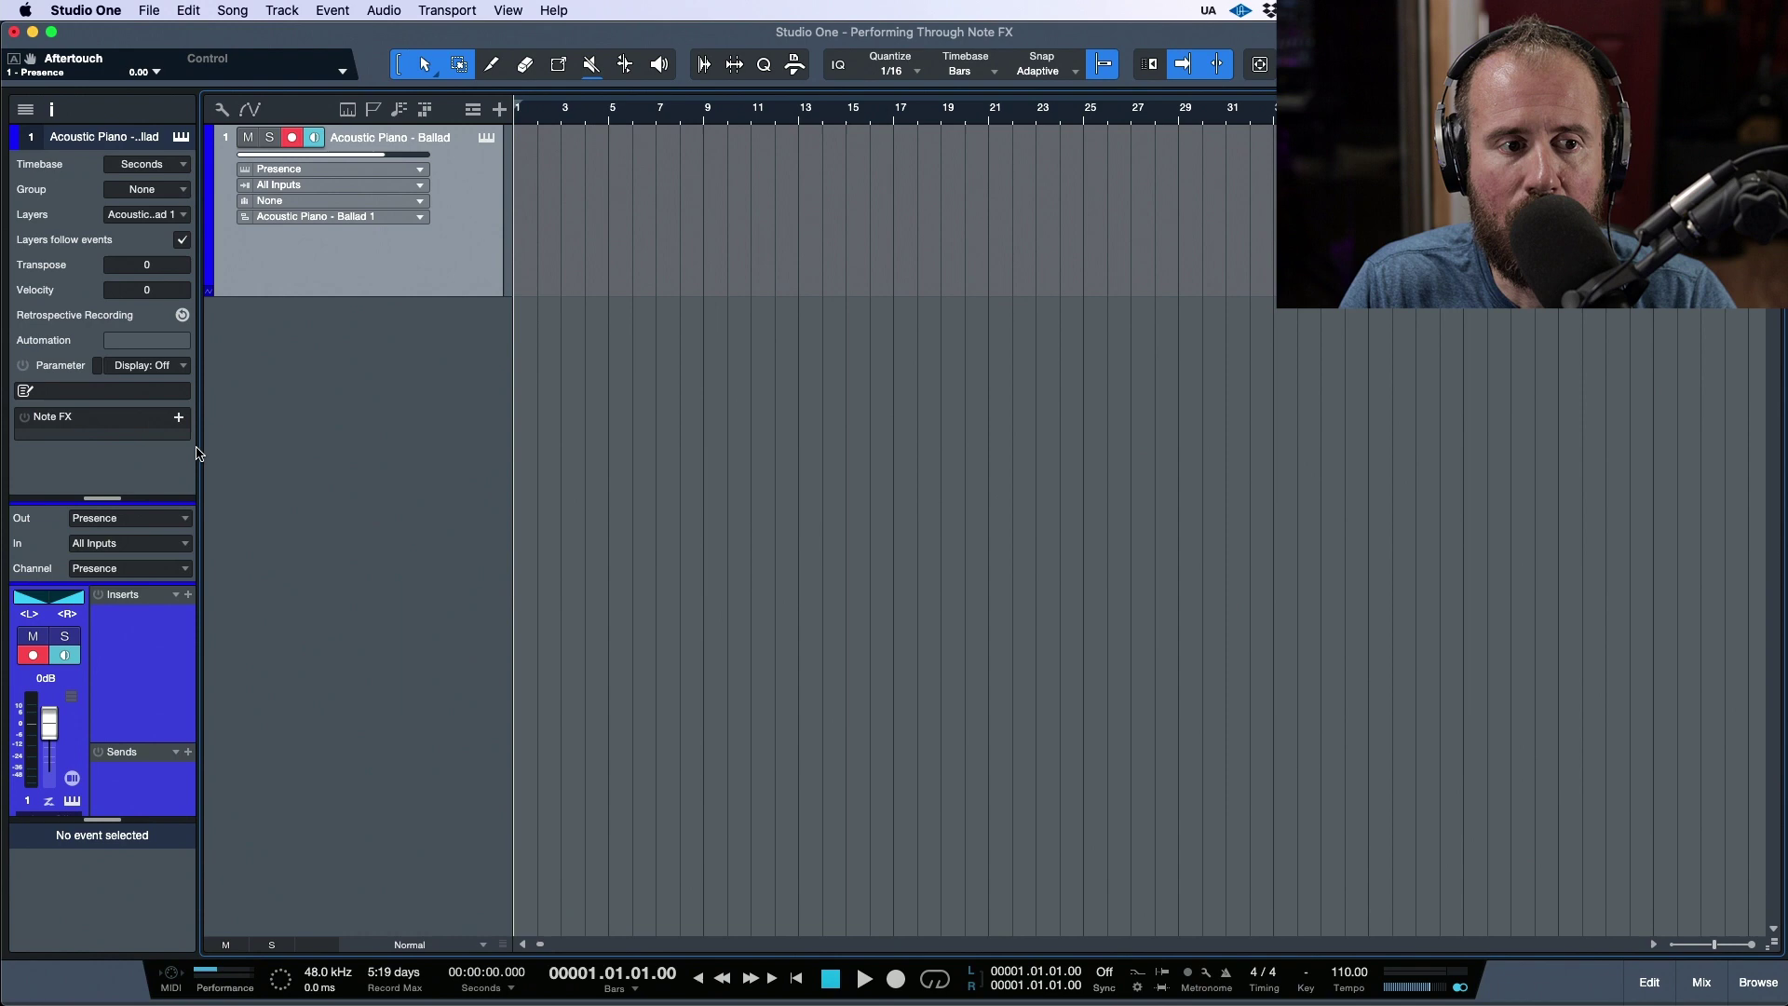
left_click(180, 420)
left_click(222, 459)
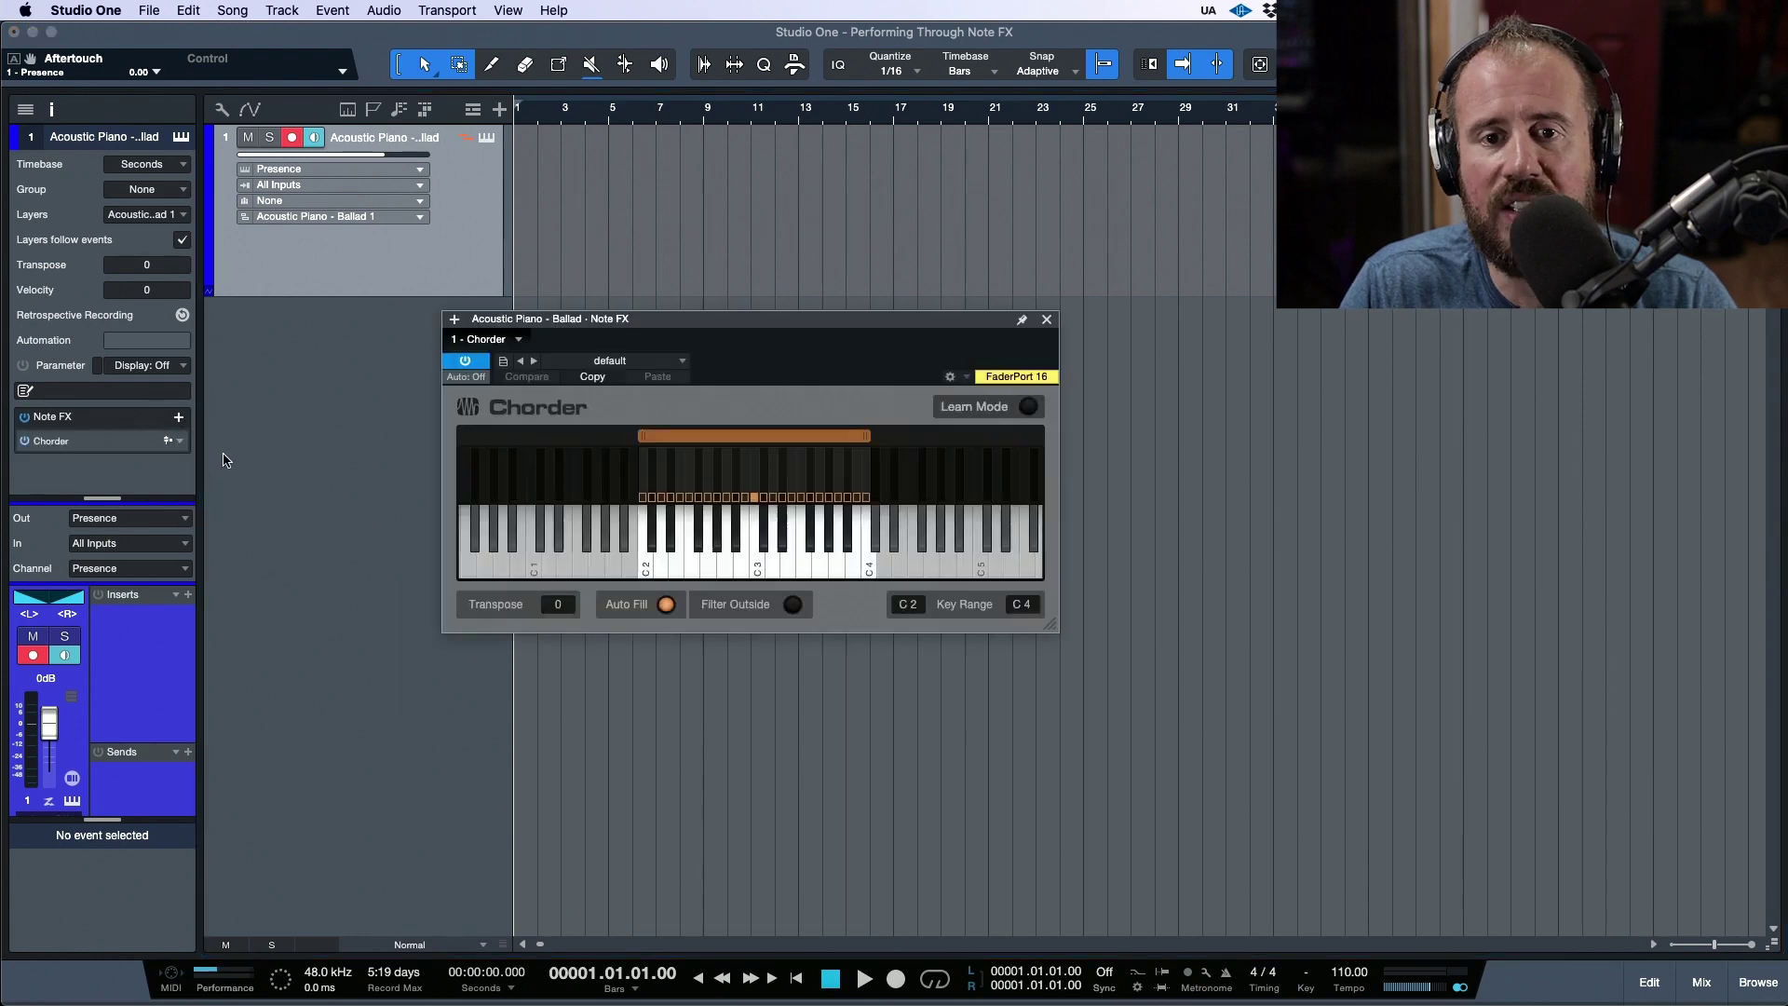
Browse Chorder's preset groups and load 'minor prog. 02 - i-iv-VI-V' from Minor Progressions.
left_click(685, 362)
left_click(624, 403)
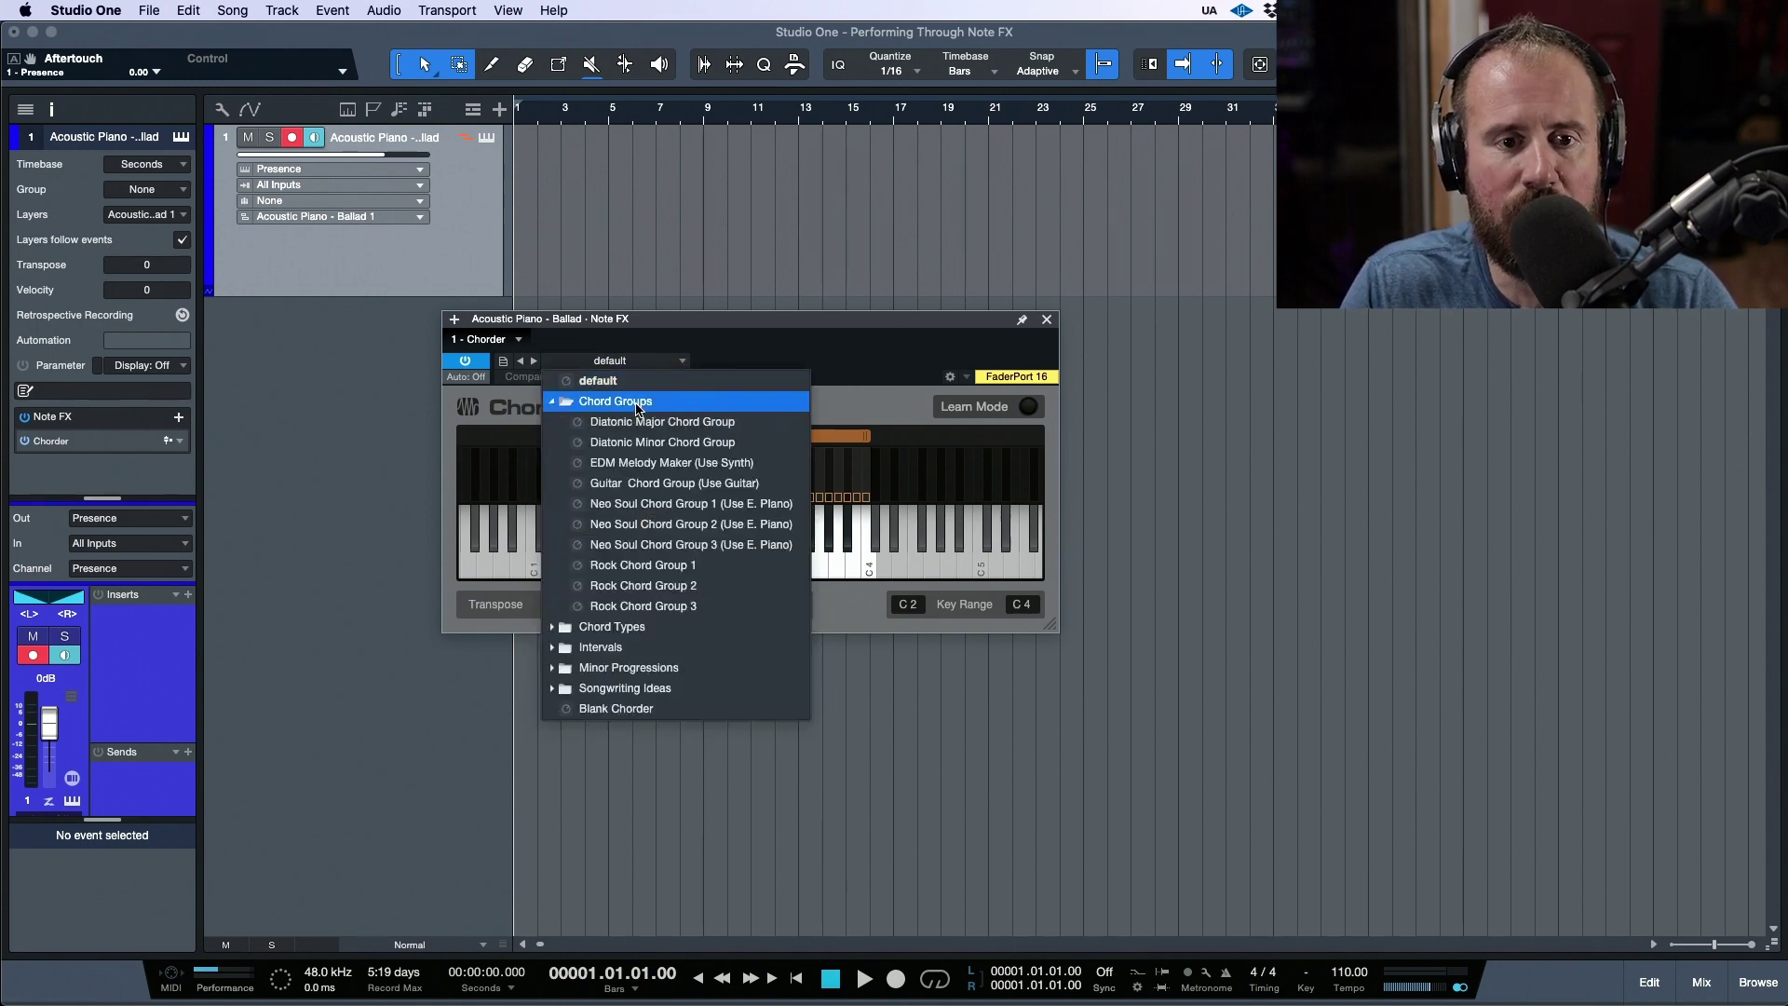
left_click(638, 406)
left_click(629, 421)
left_click(629, 421)
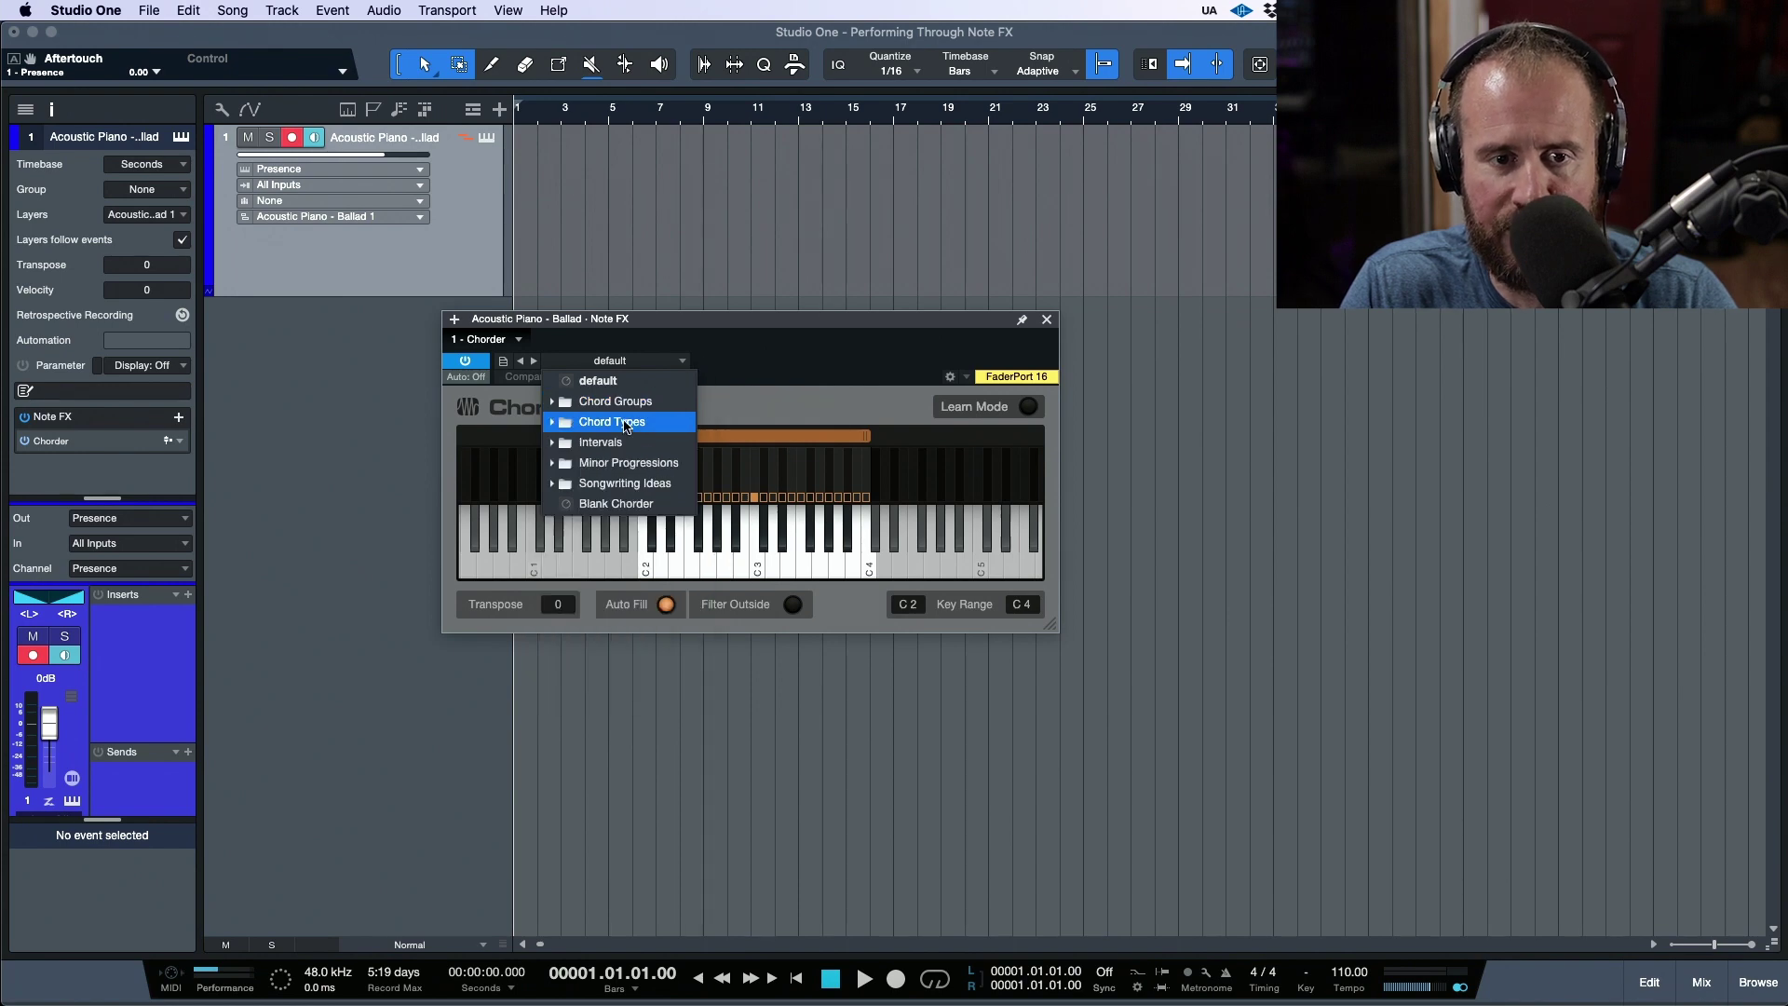
left_click(613, 464)
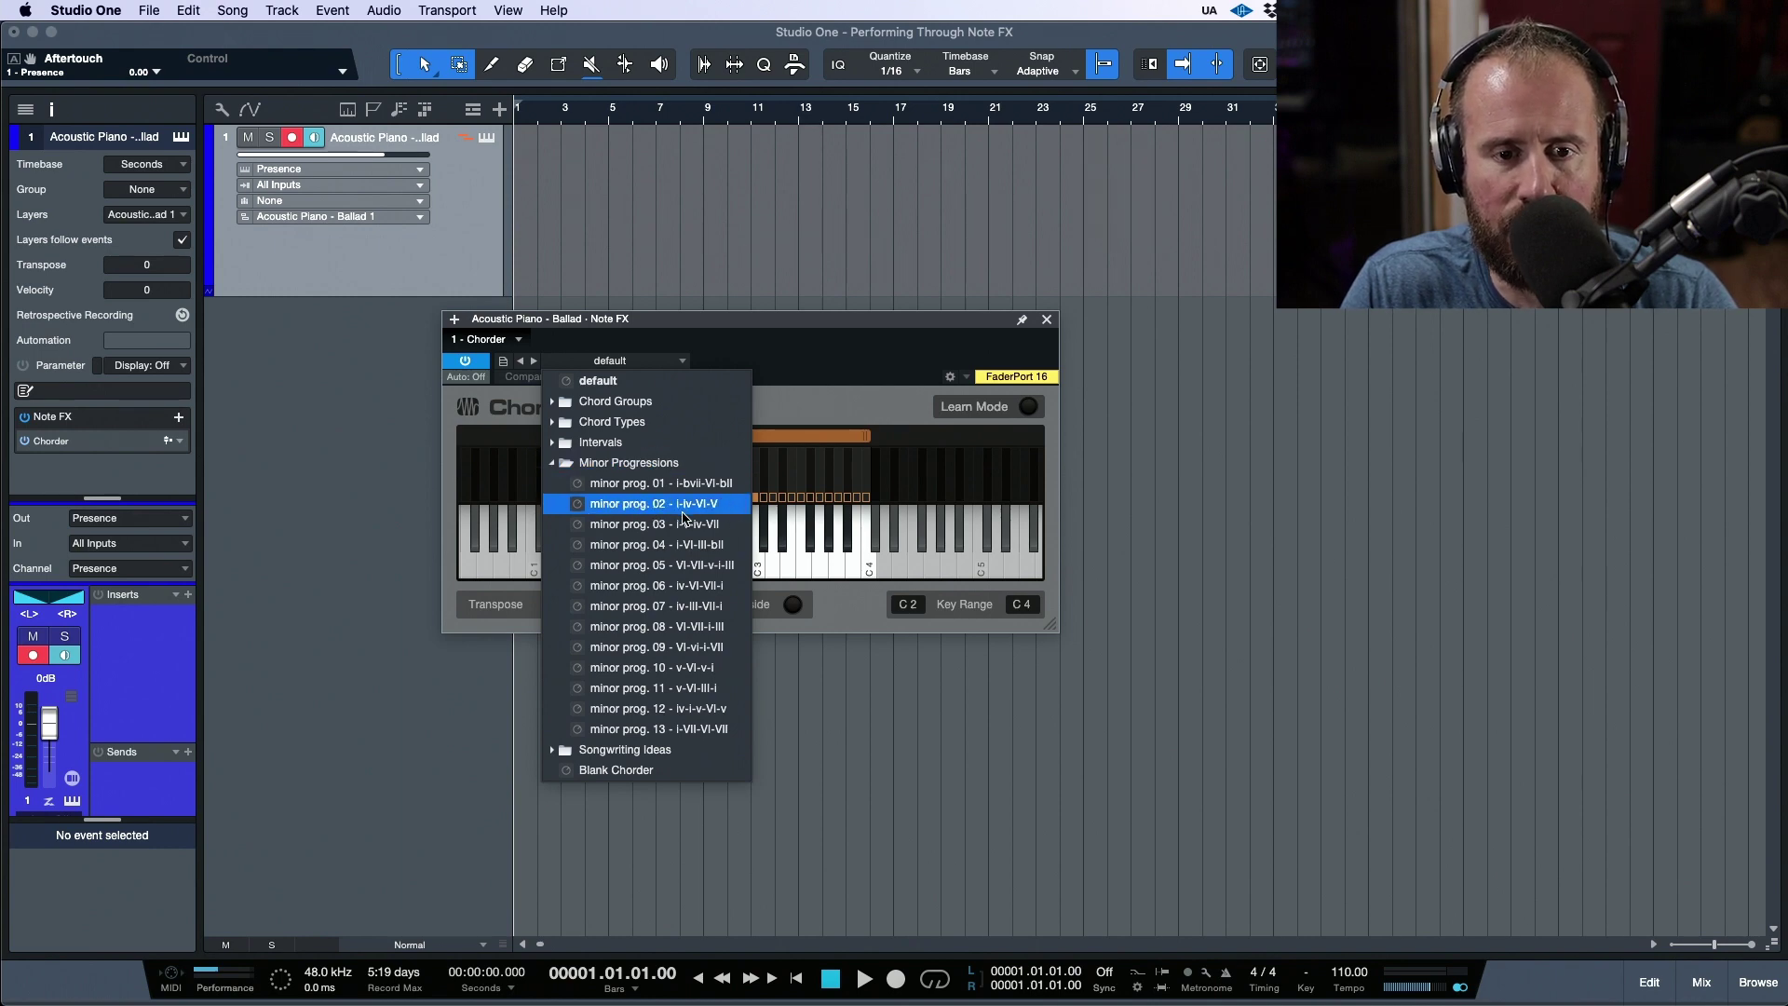
left_click(642, 508)
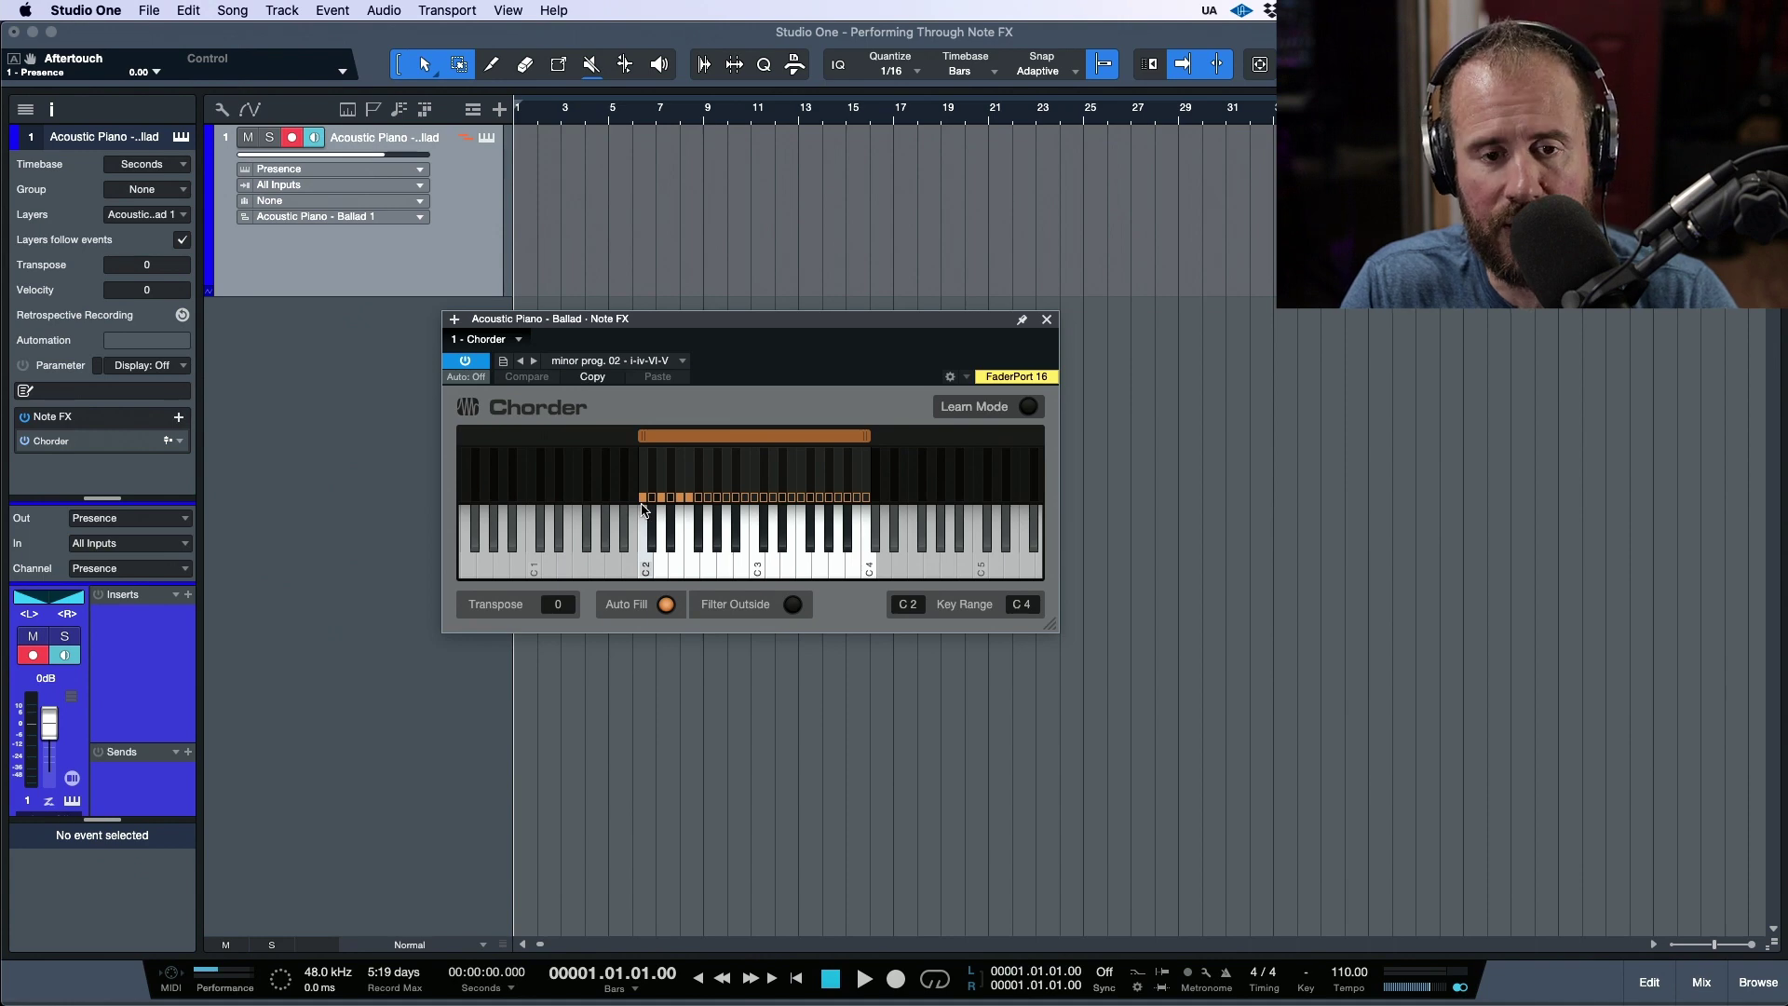
Audition the C2, D2, E2 and F2 chords, then move the Chorder window lower right.
left_click(645, 571)
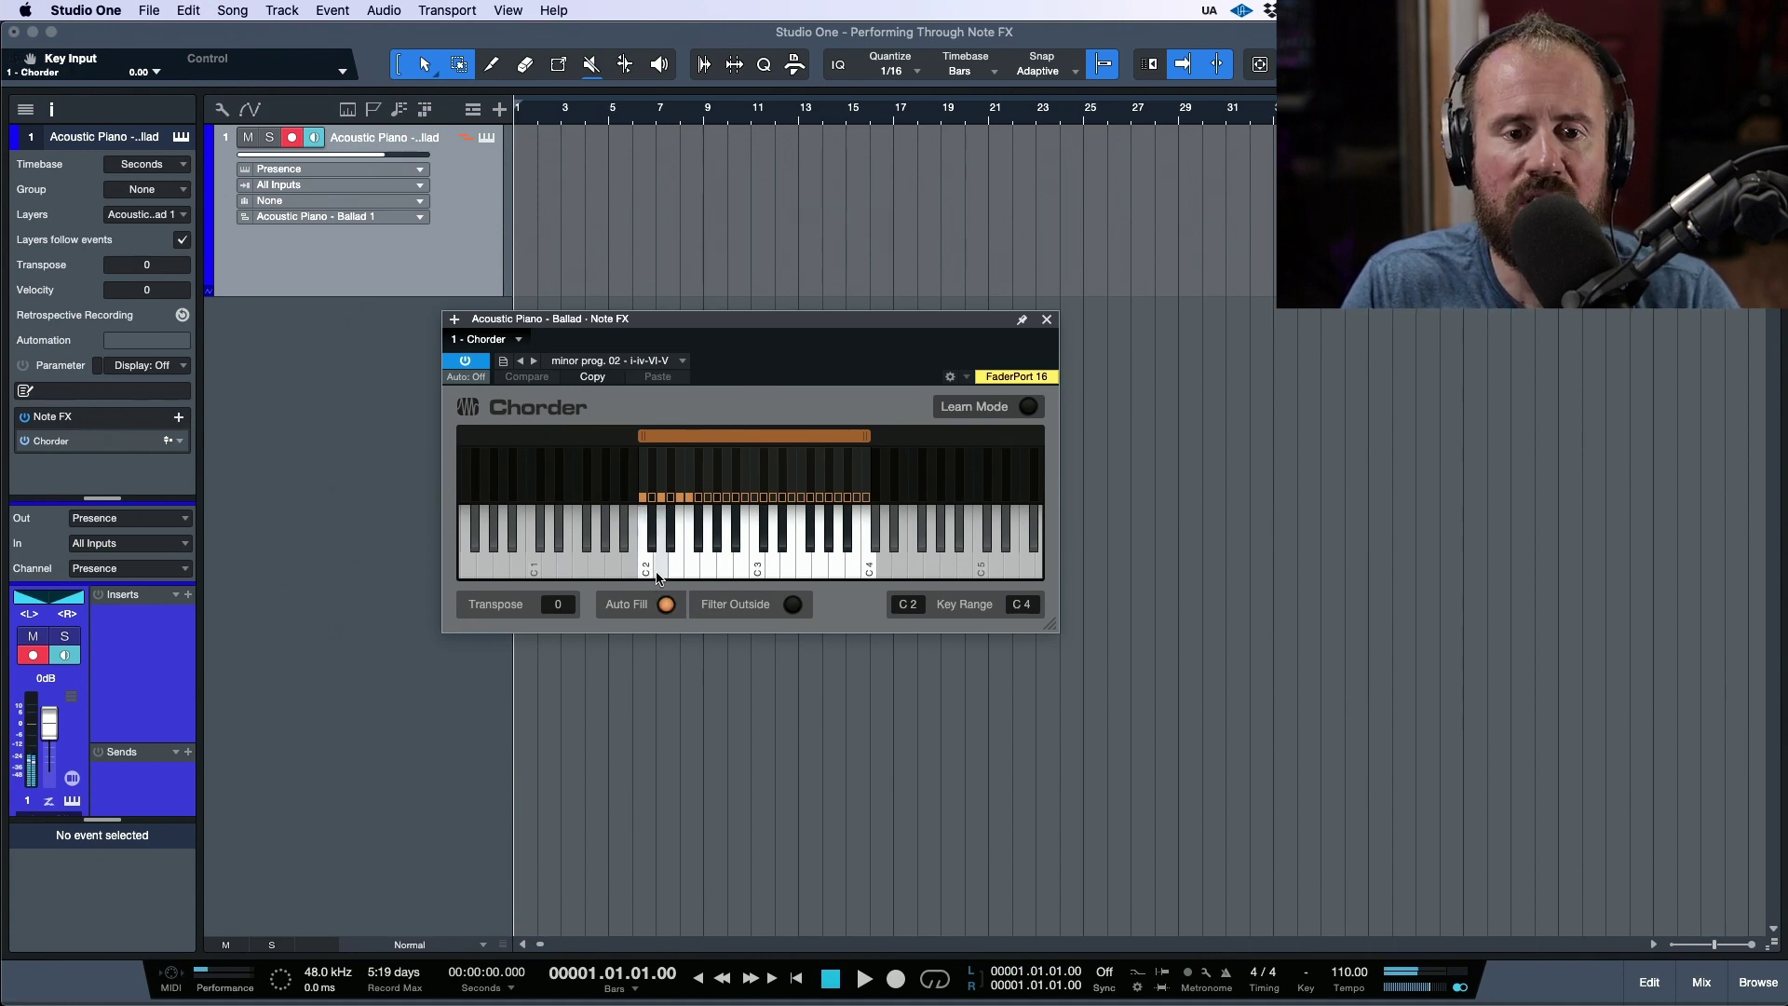
left_click(654, 569)
left_click(676, 571)
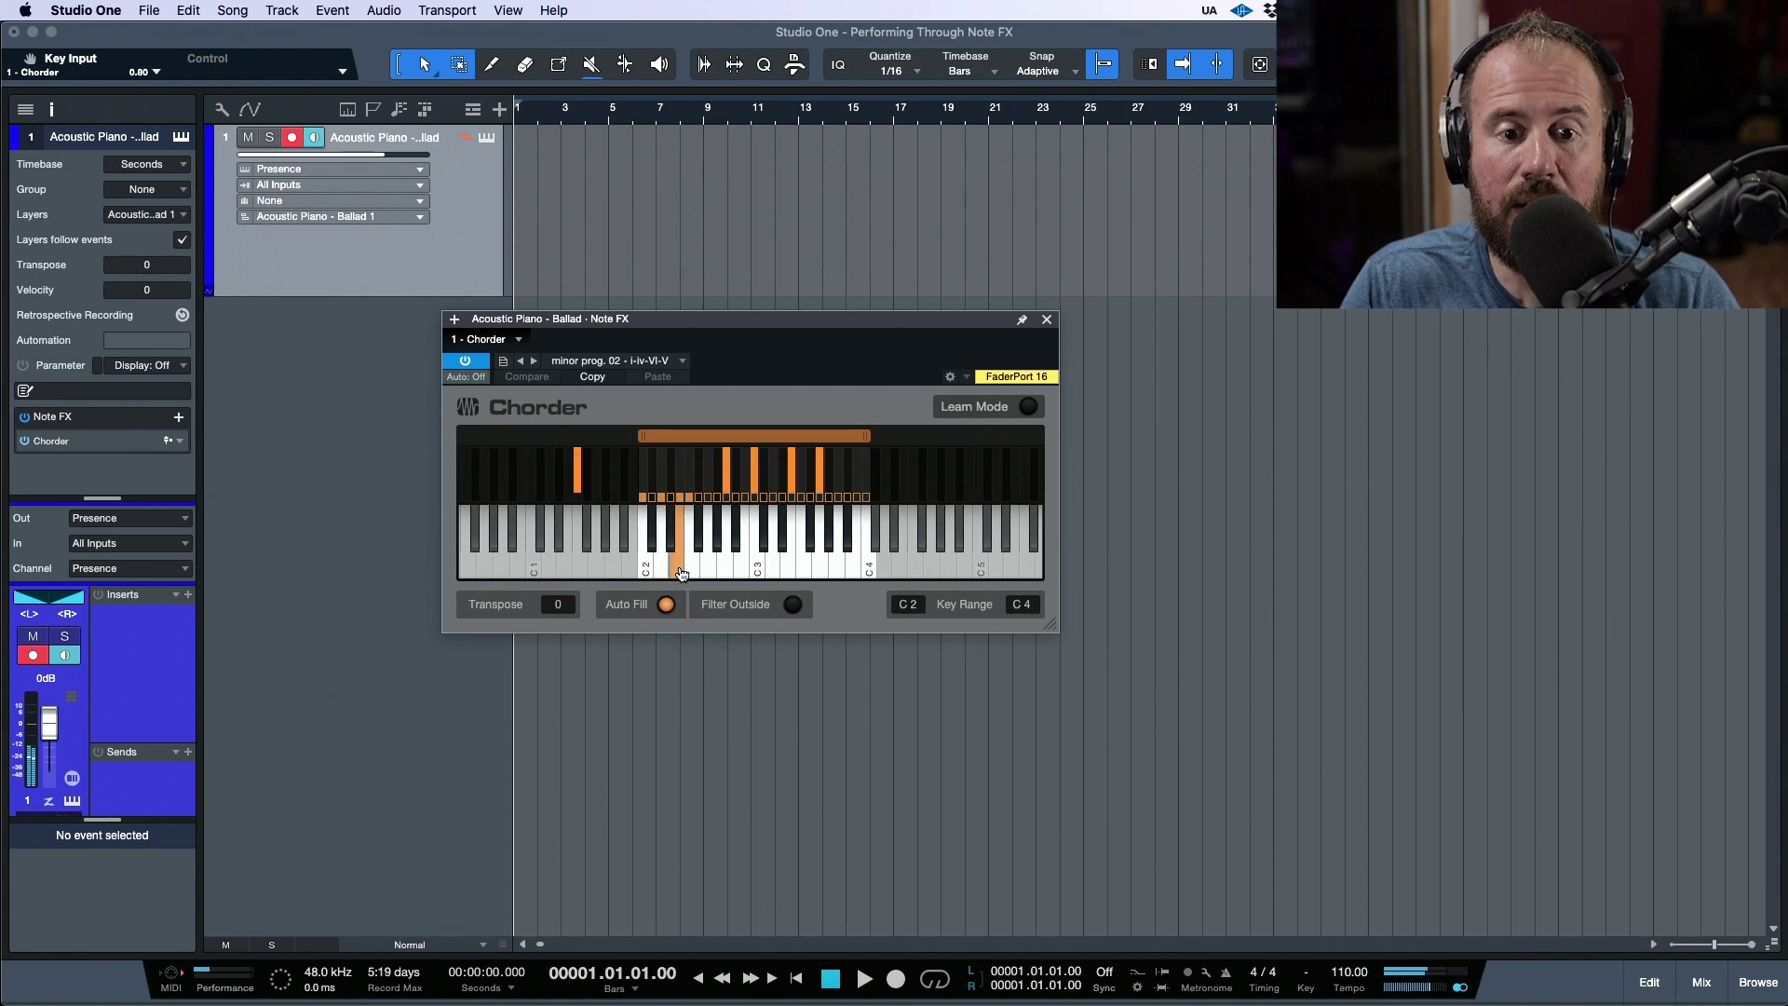
left_click(692, 573)
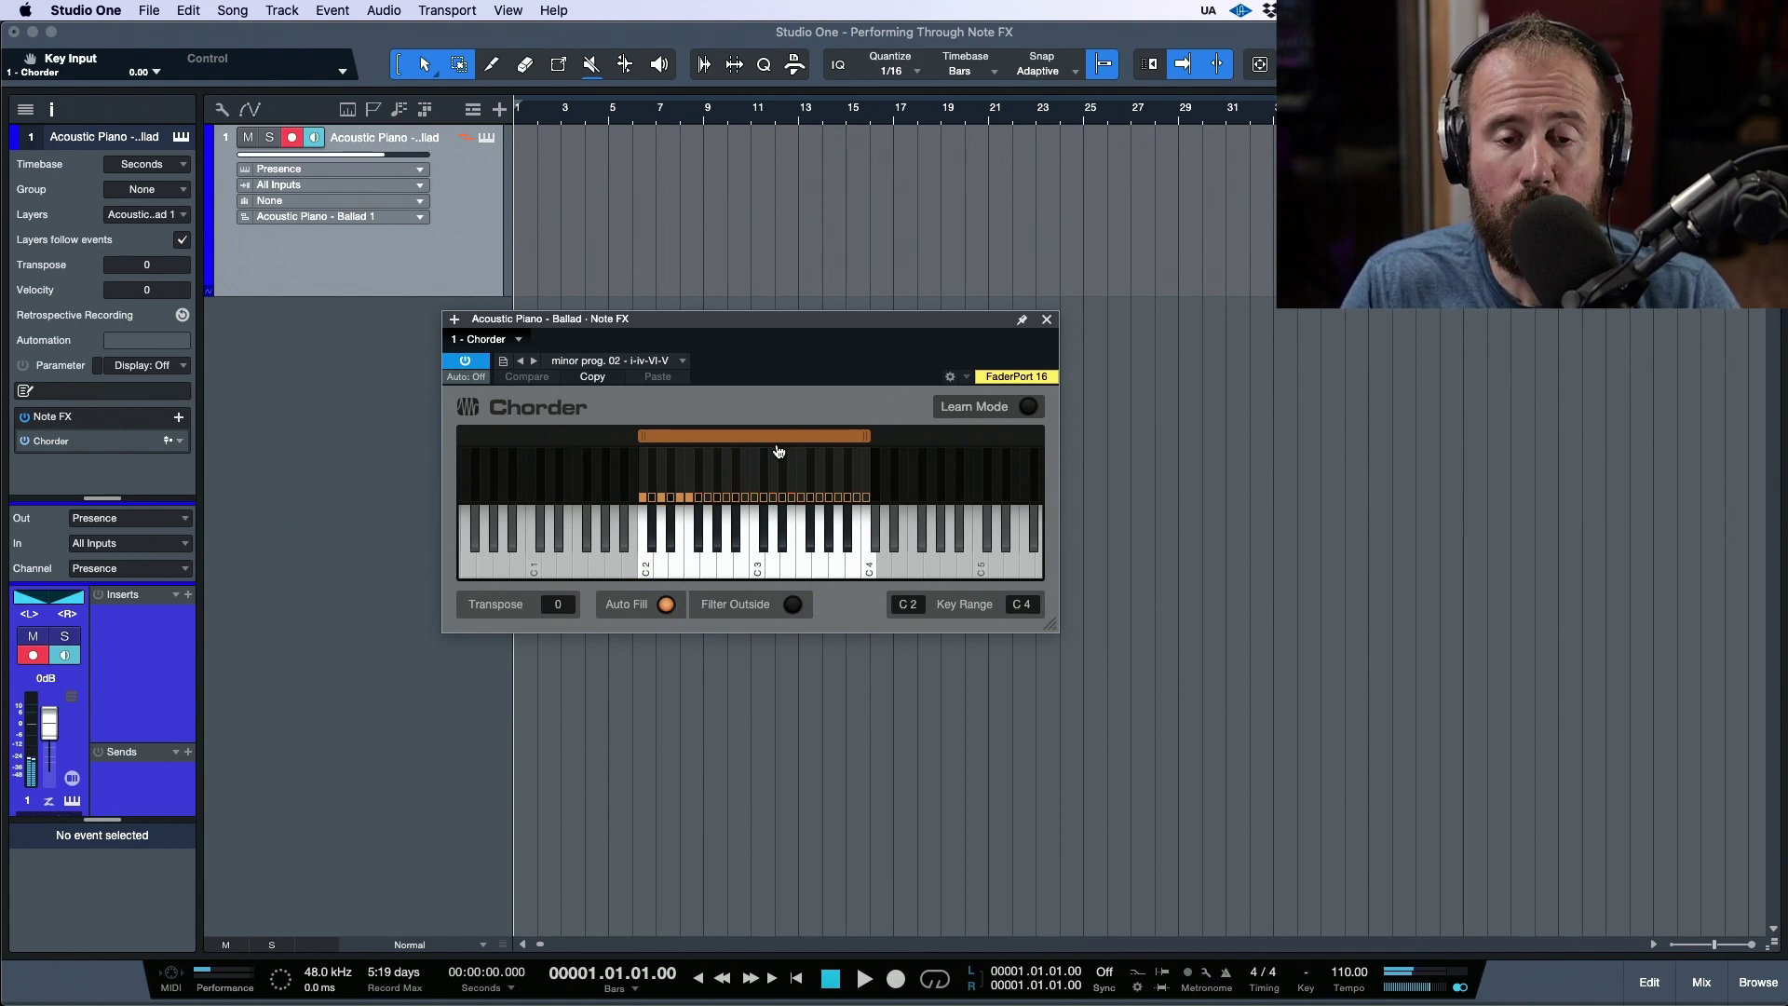
left_click_drag(820, 326, 1009, 381)
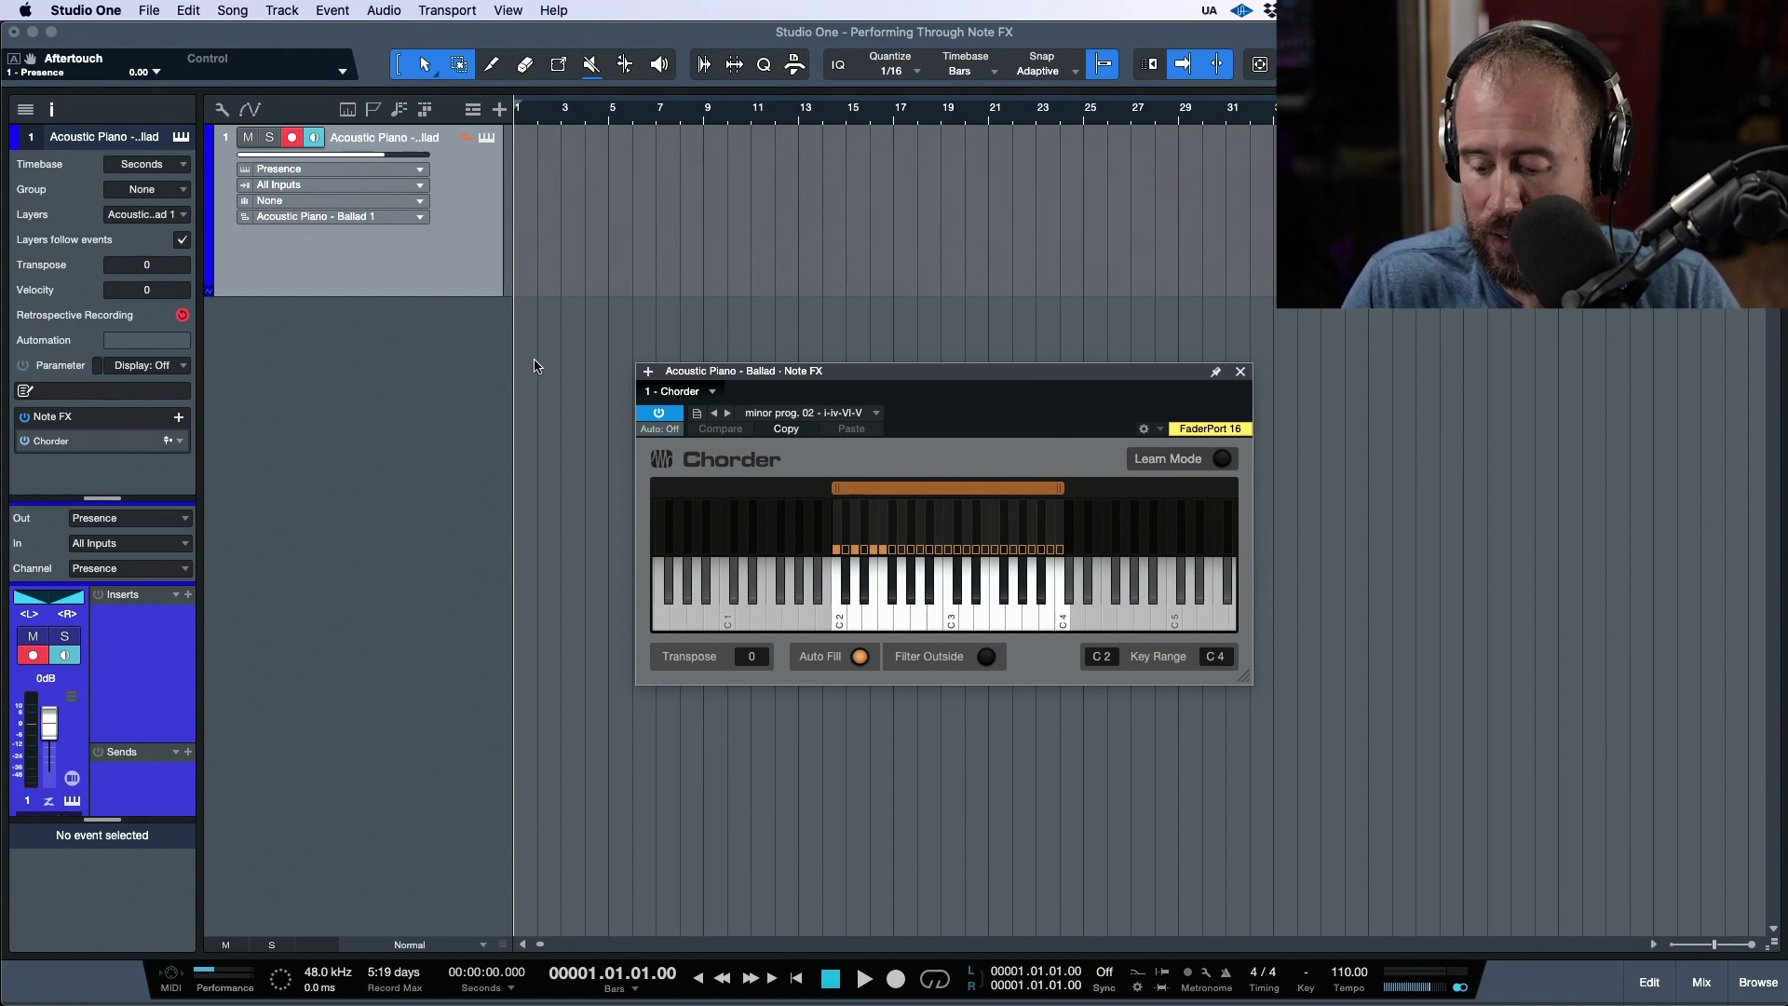
Record a piano part through Chorder from bar 4 to bar 8 and zoom in on it.
key("alt+r")
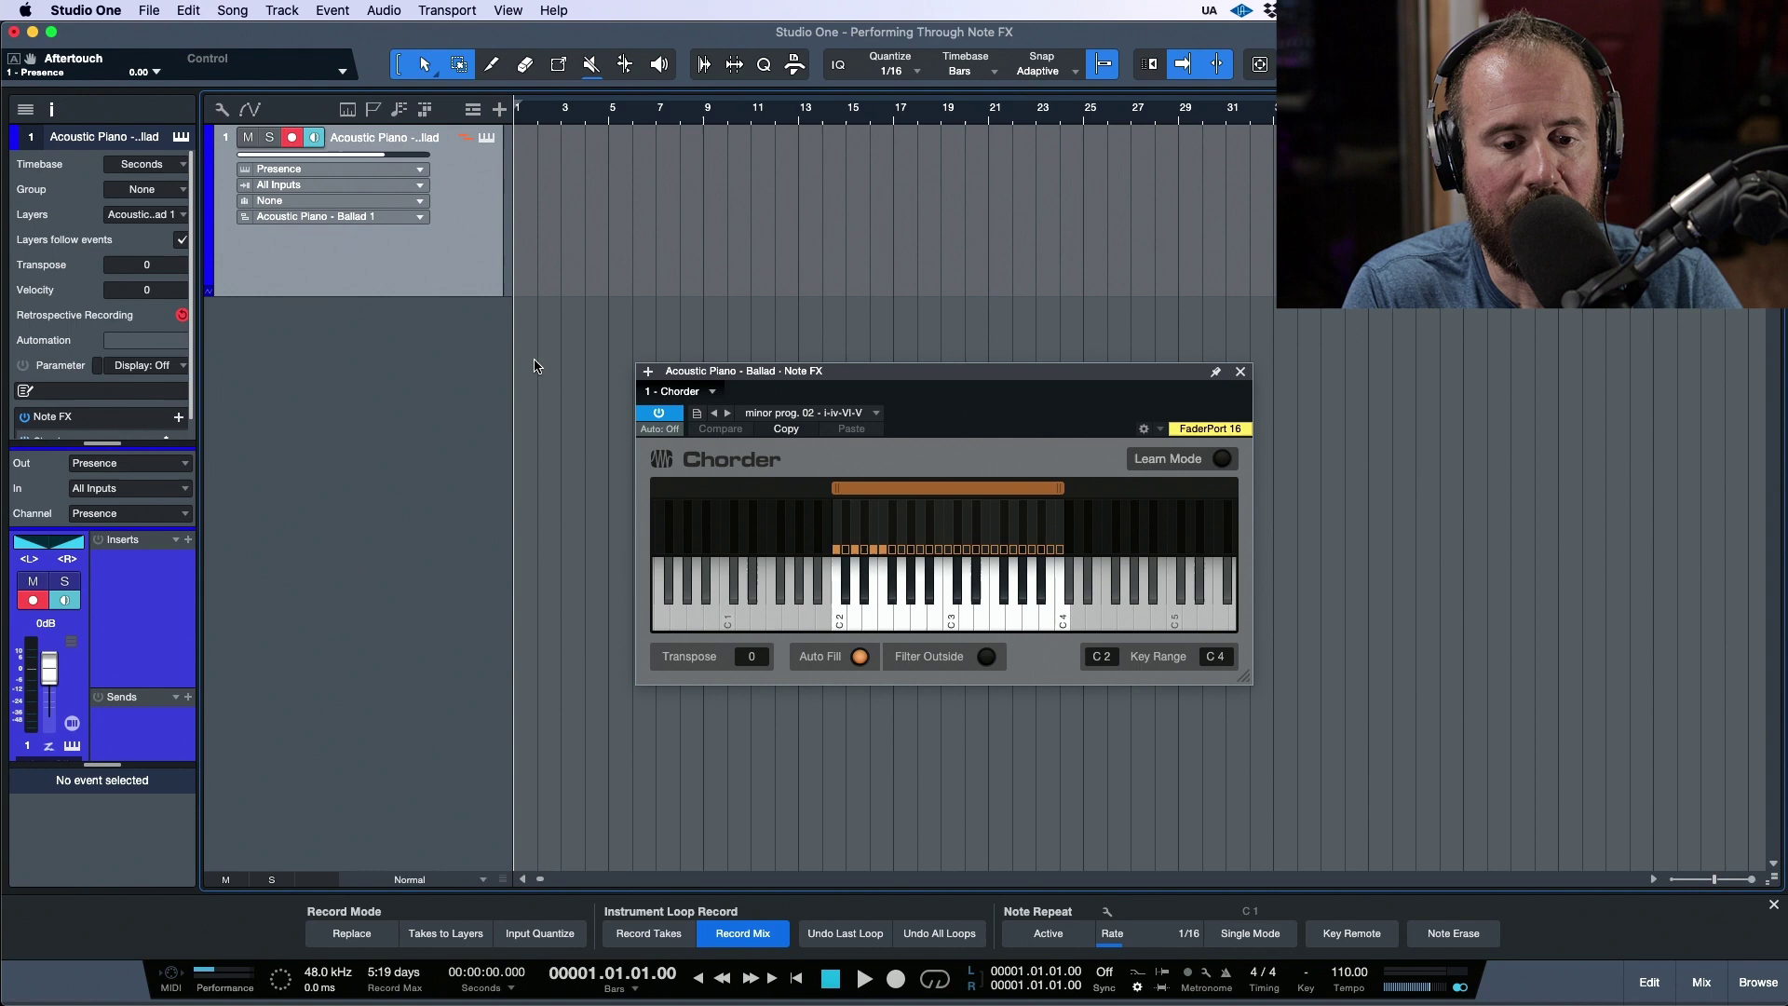
key("alt+r")
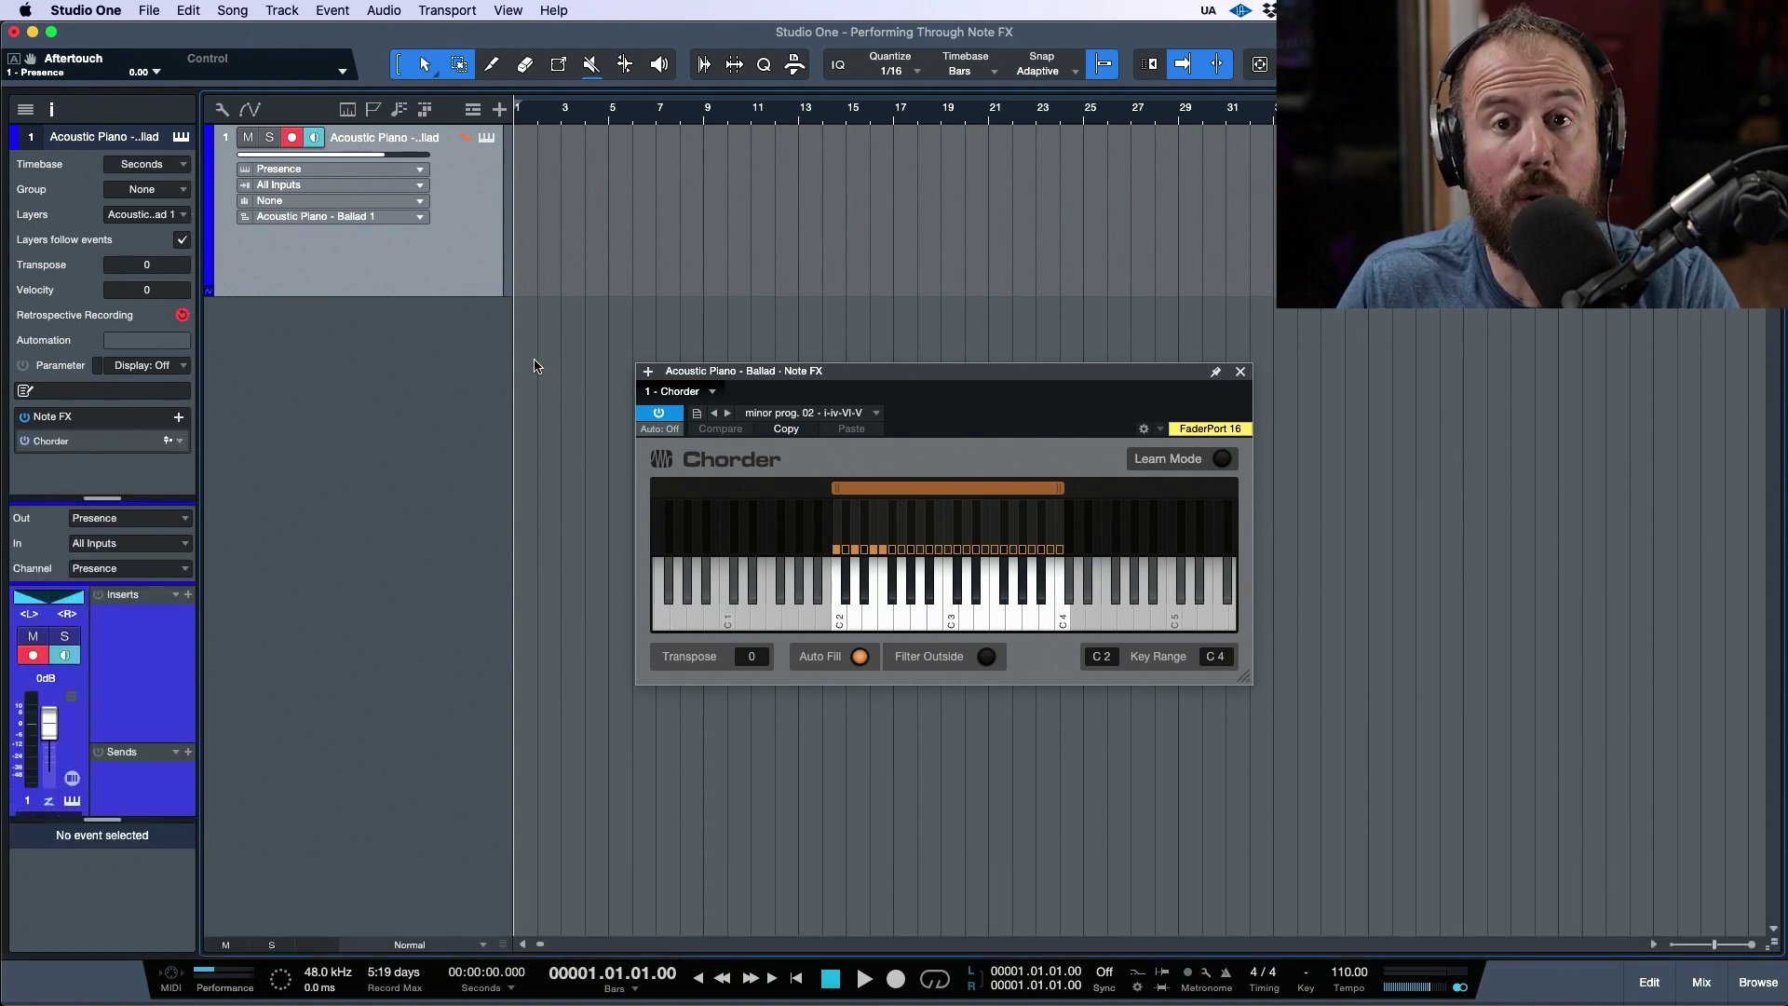
key("KP_Multiply")
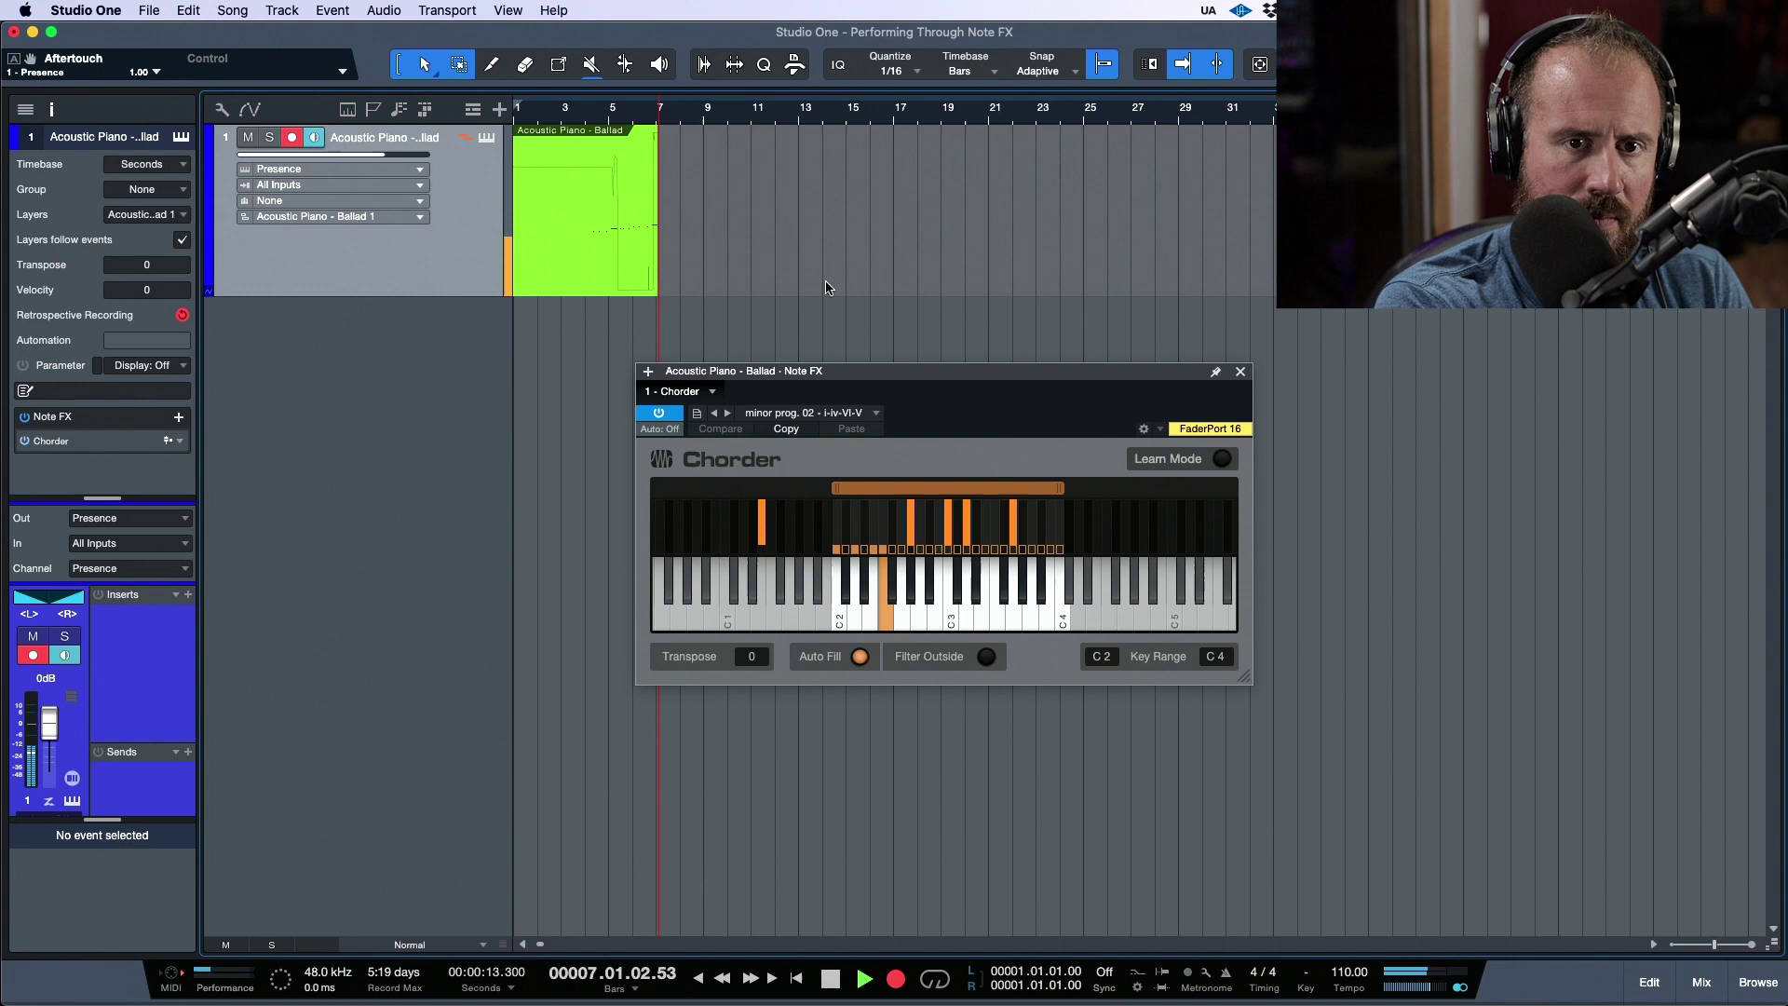
key("space")
key("e")
key("e")
key("e")
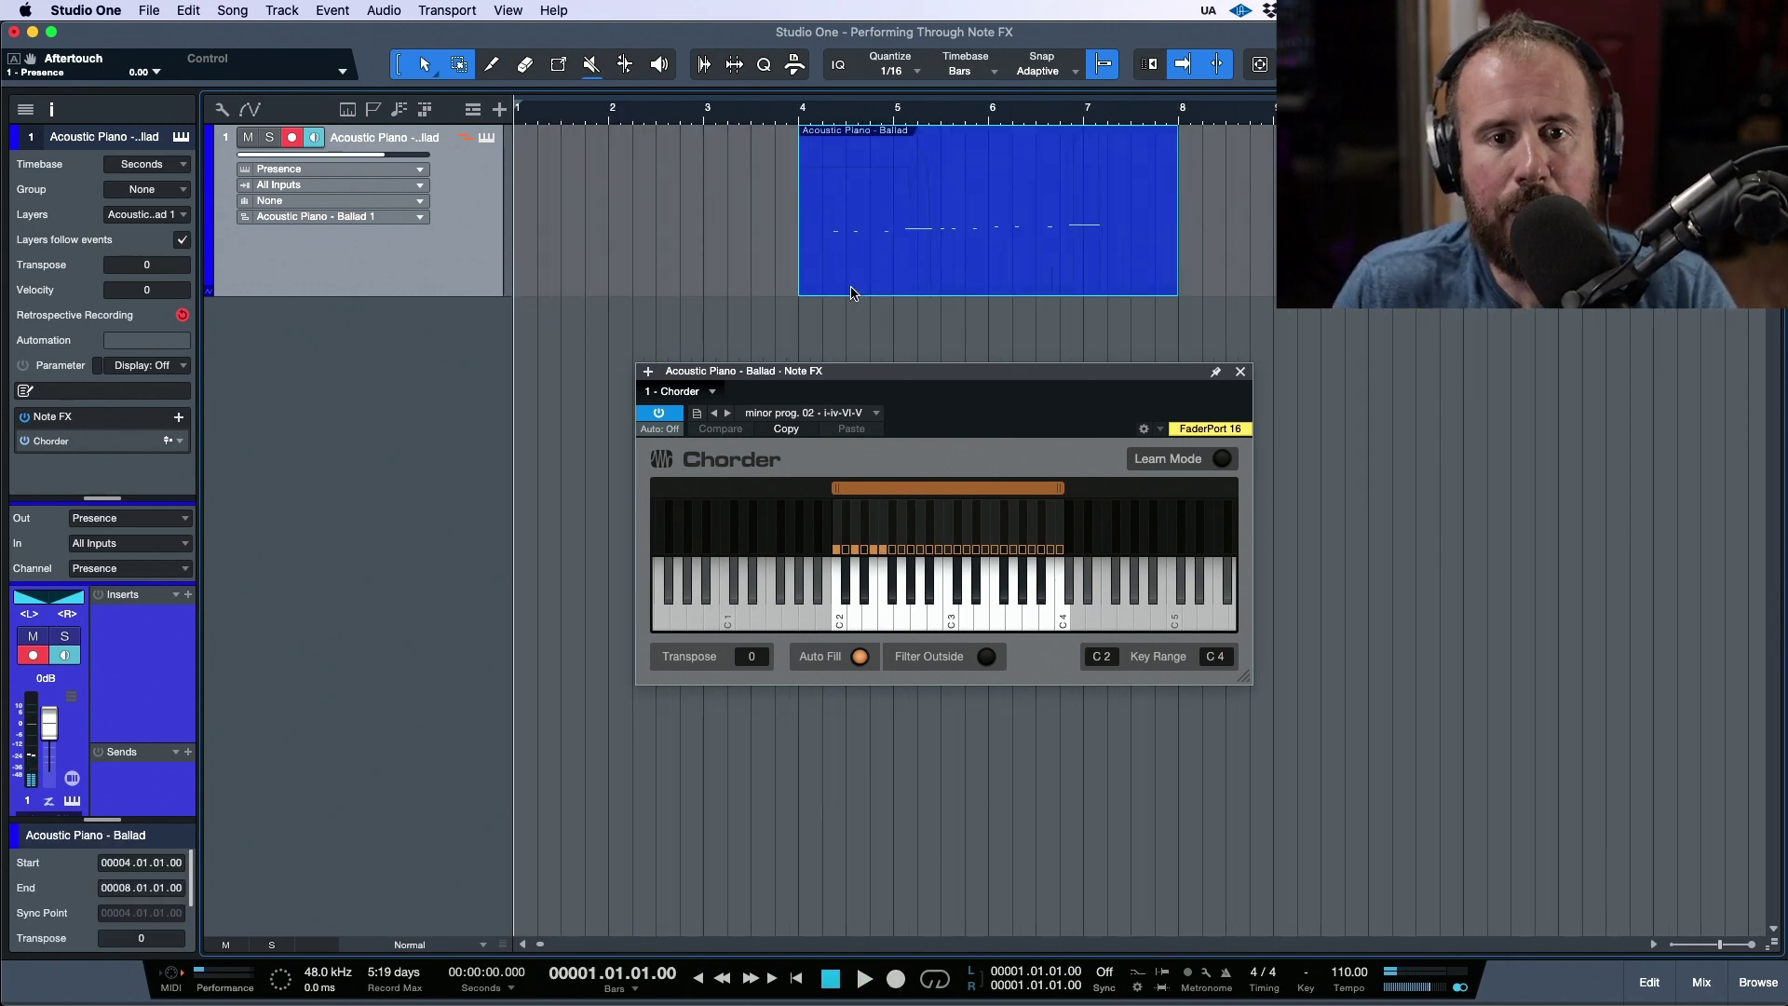
scroll(1071, 205, "right", 5)
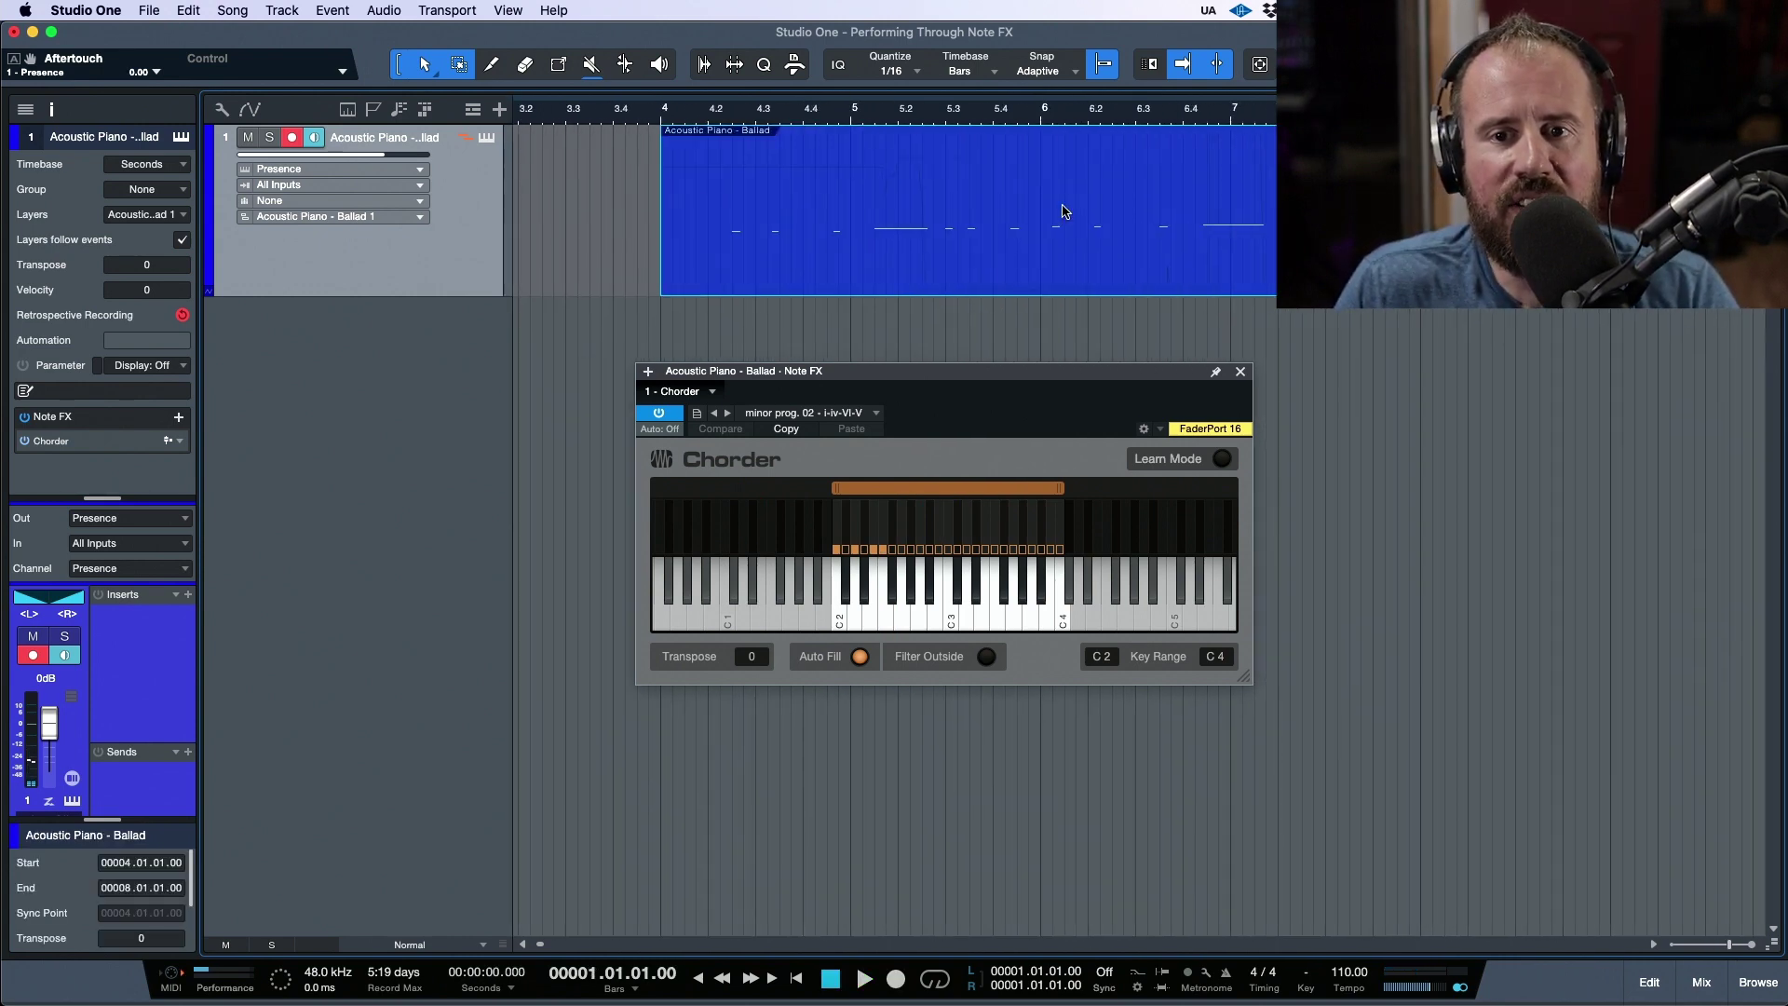
right_click(980, 290)
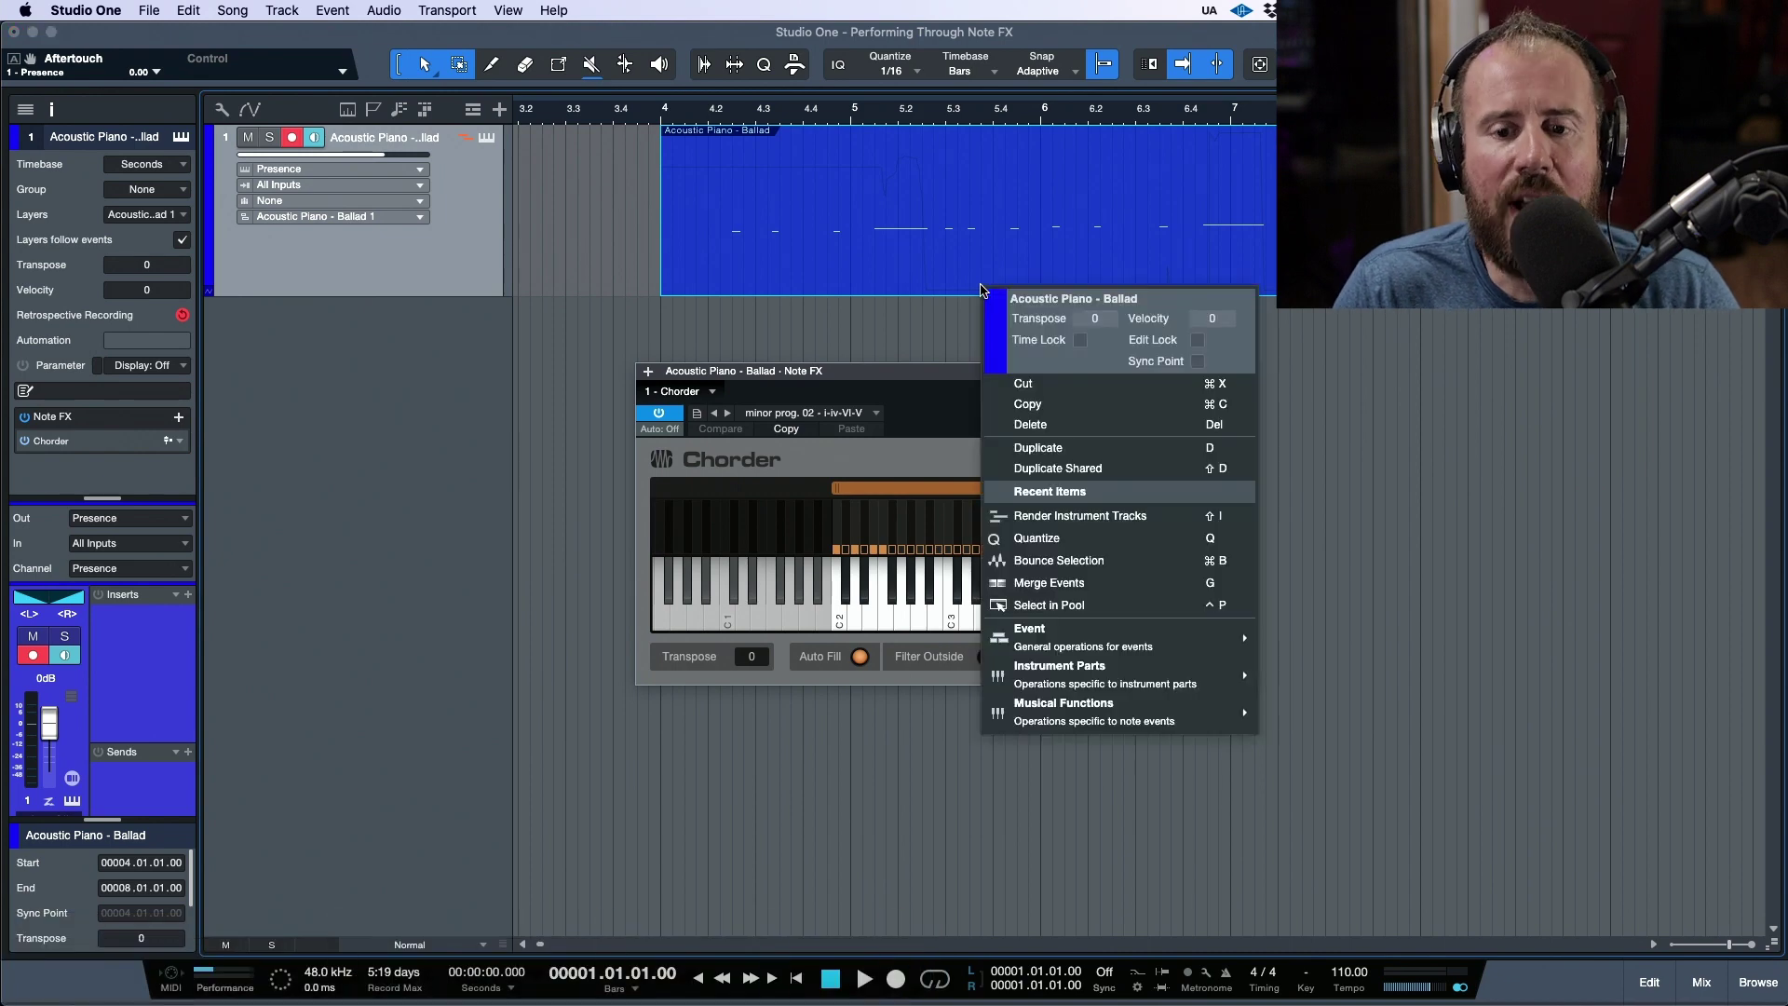
mouse_move(1068, 678)
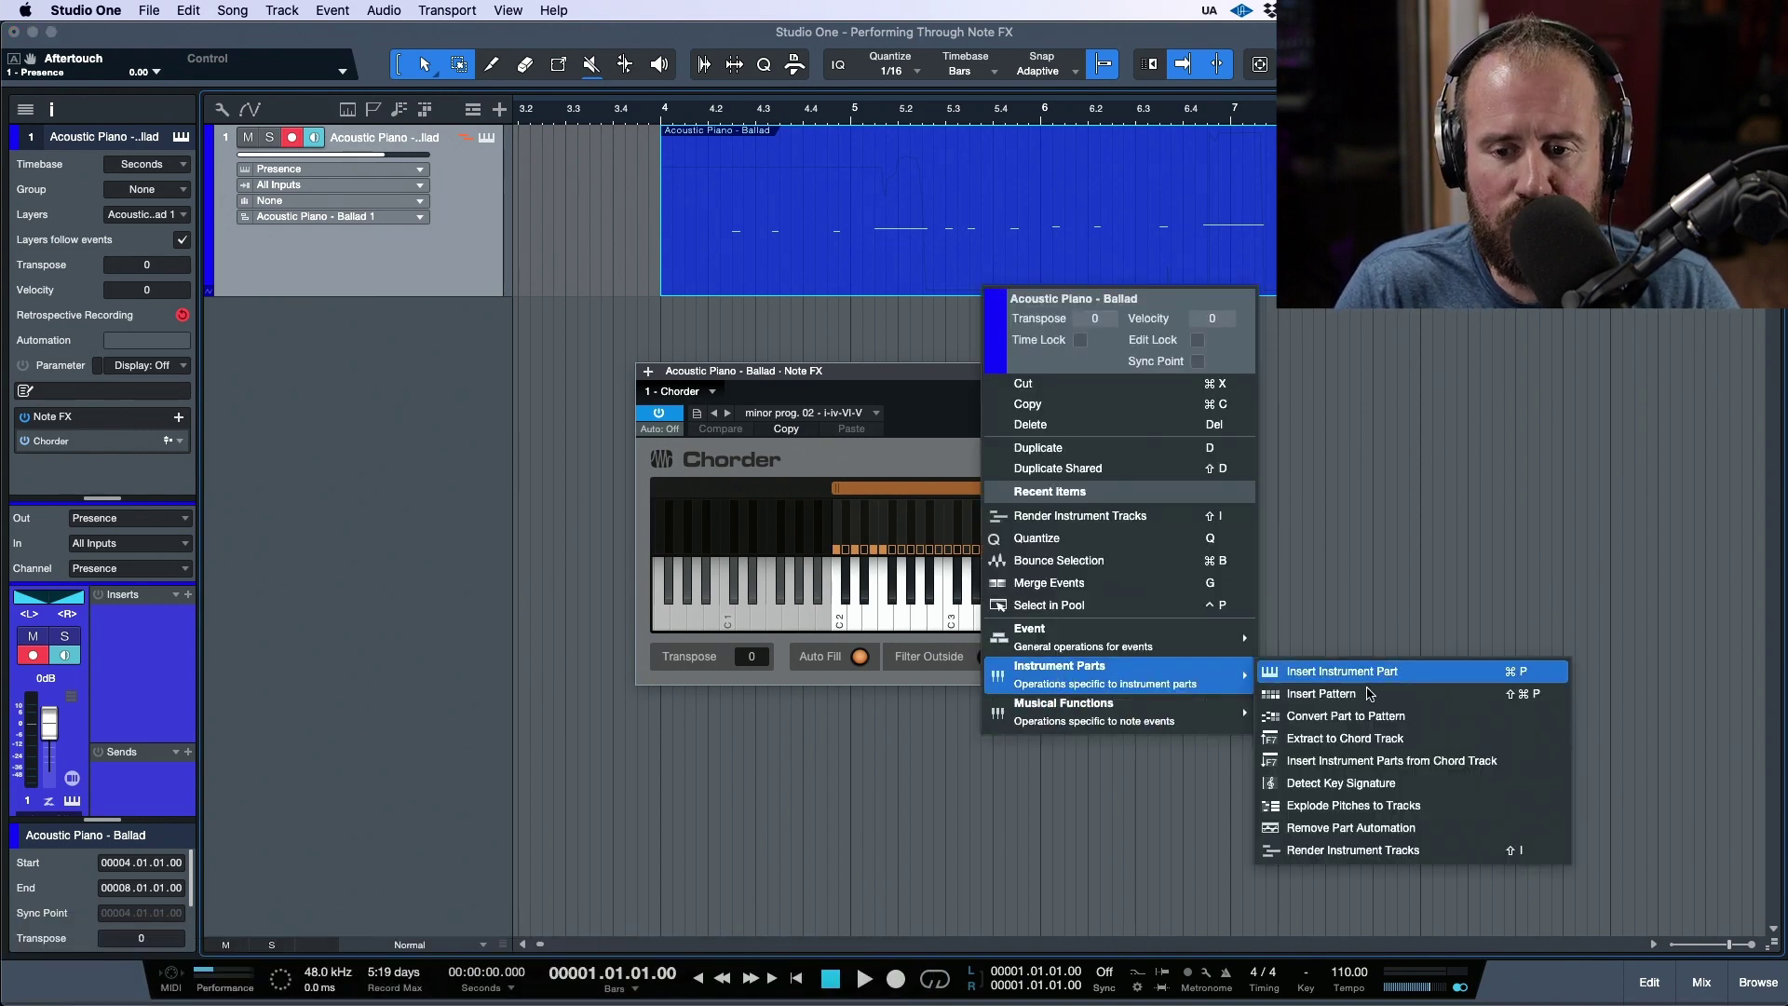
left_click(1370, 851)
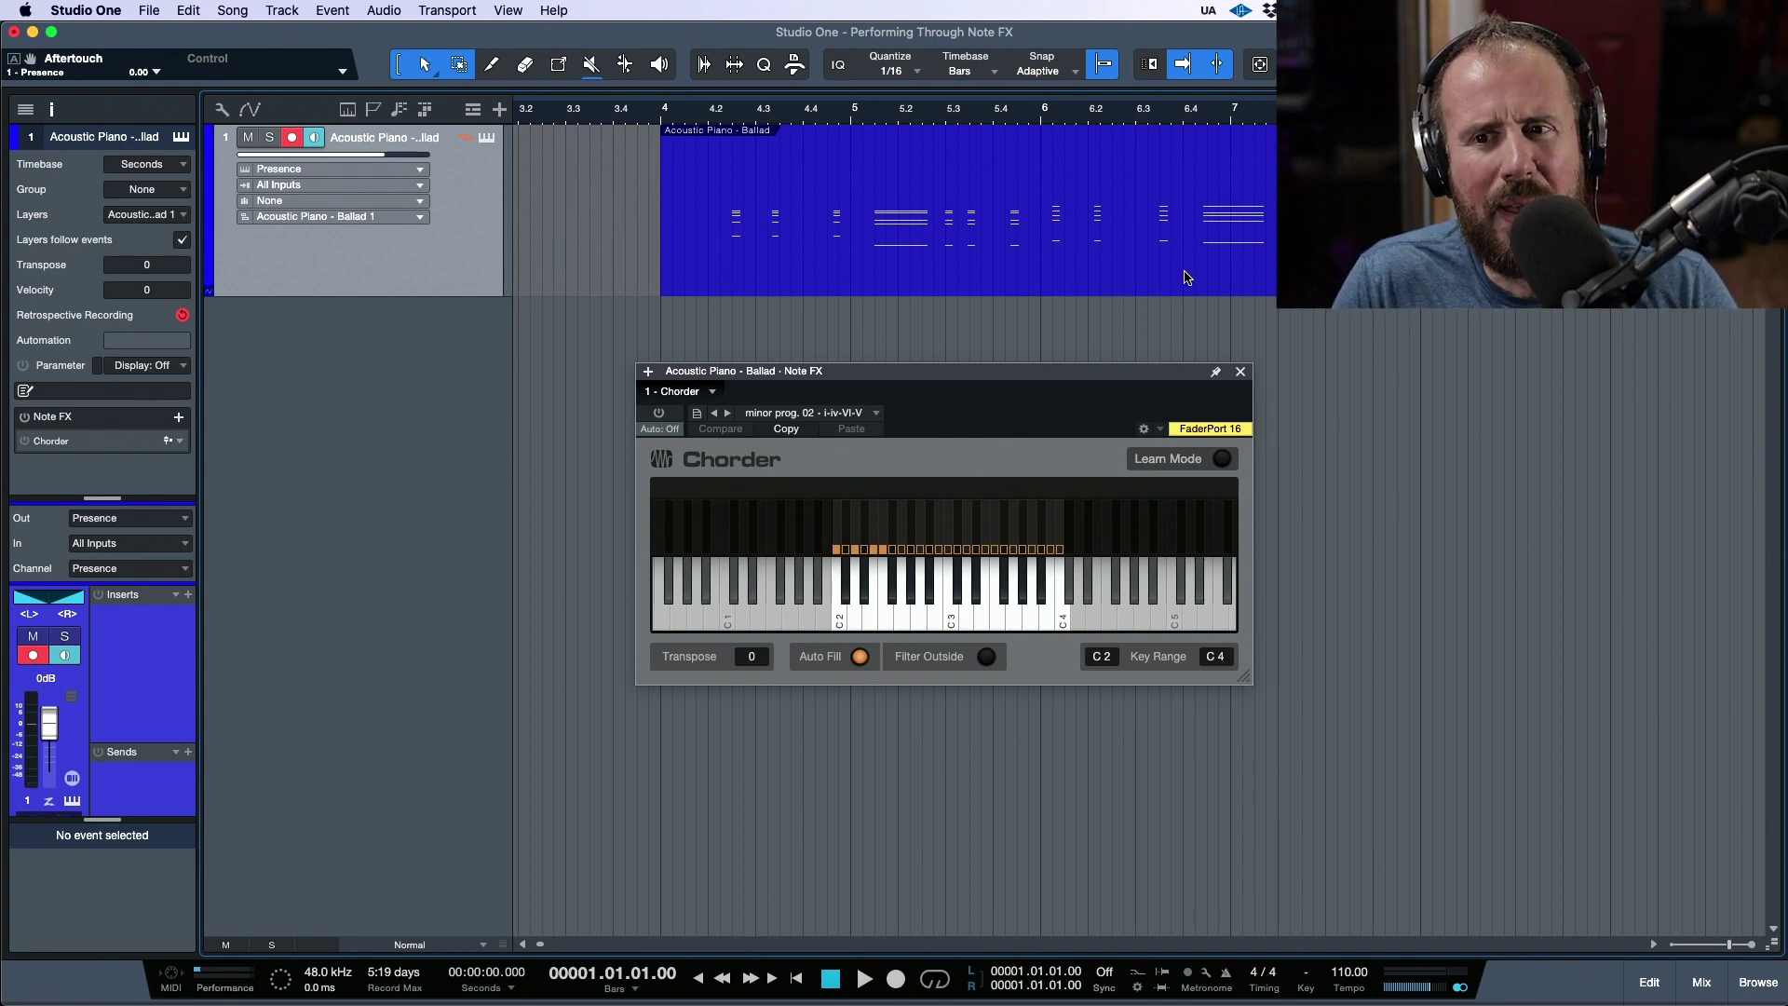
key("super+z")
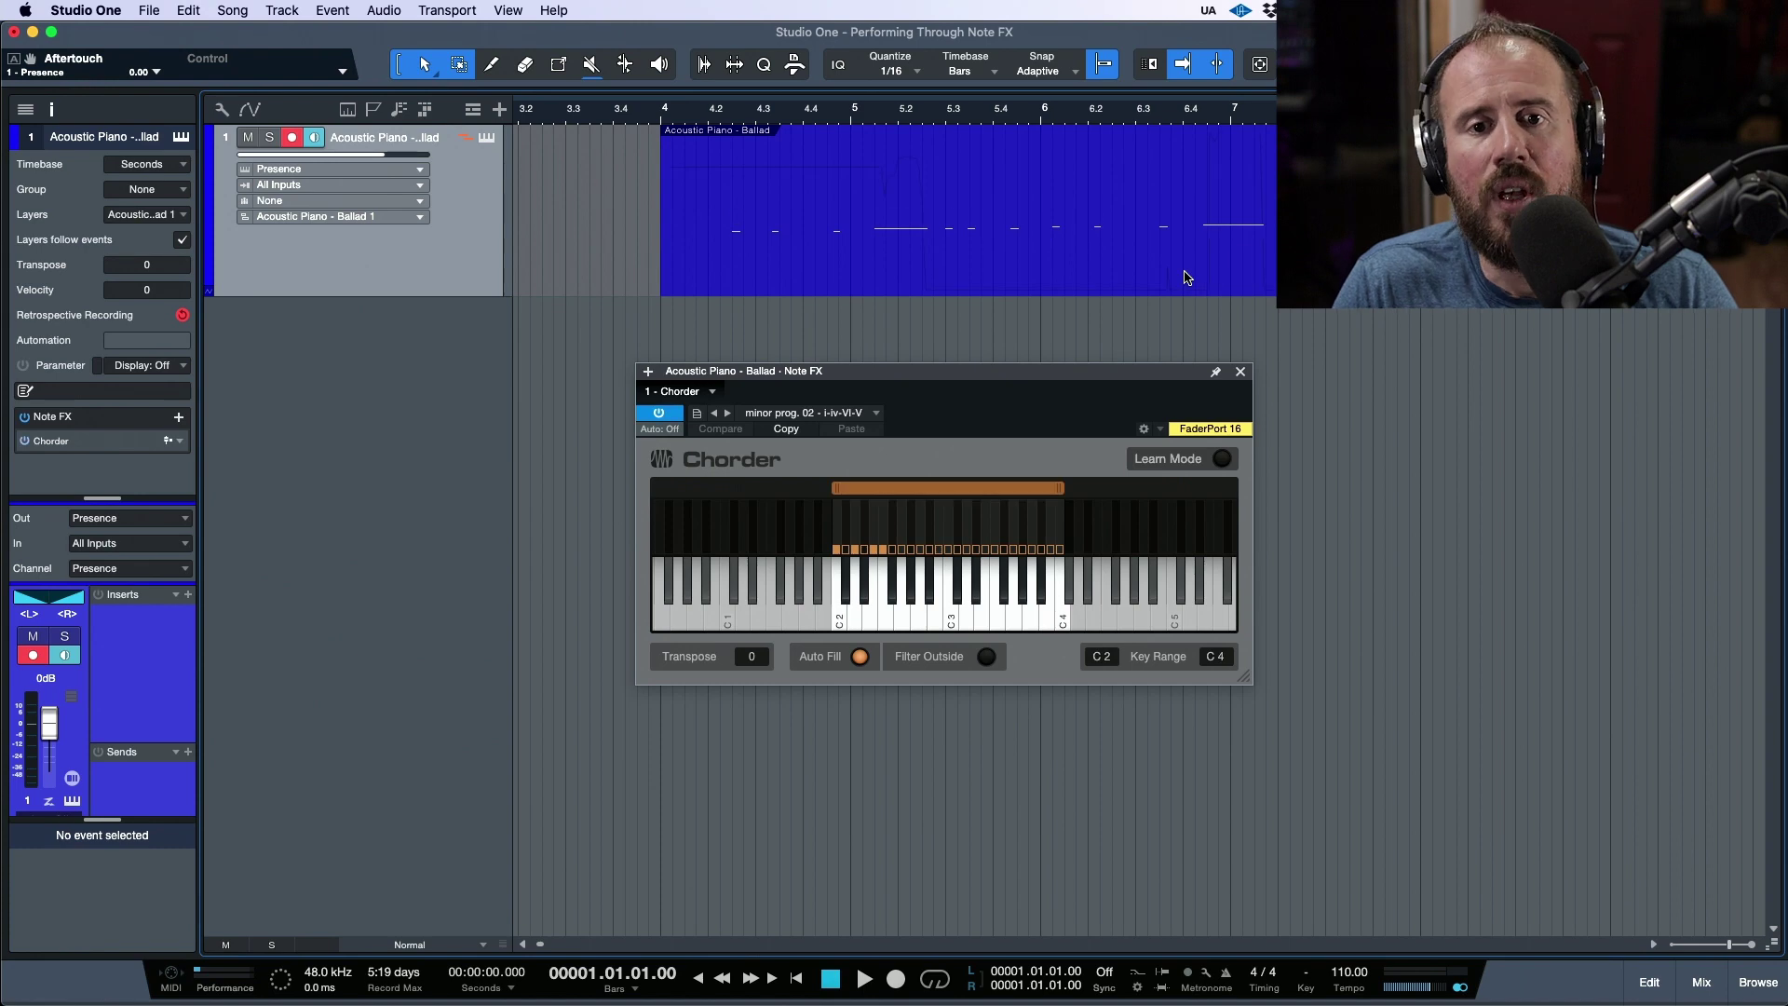
Undo the earlier part and record a fresh chord take starting at bar 4.
key("super+z")
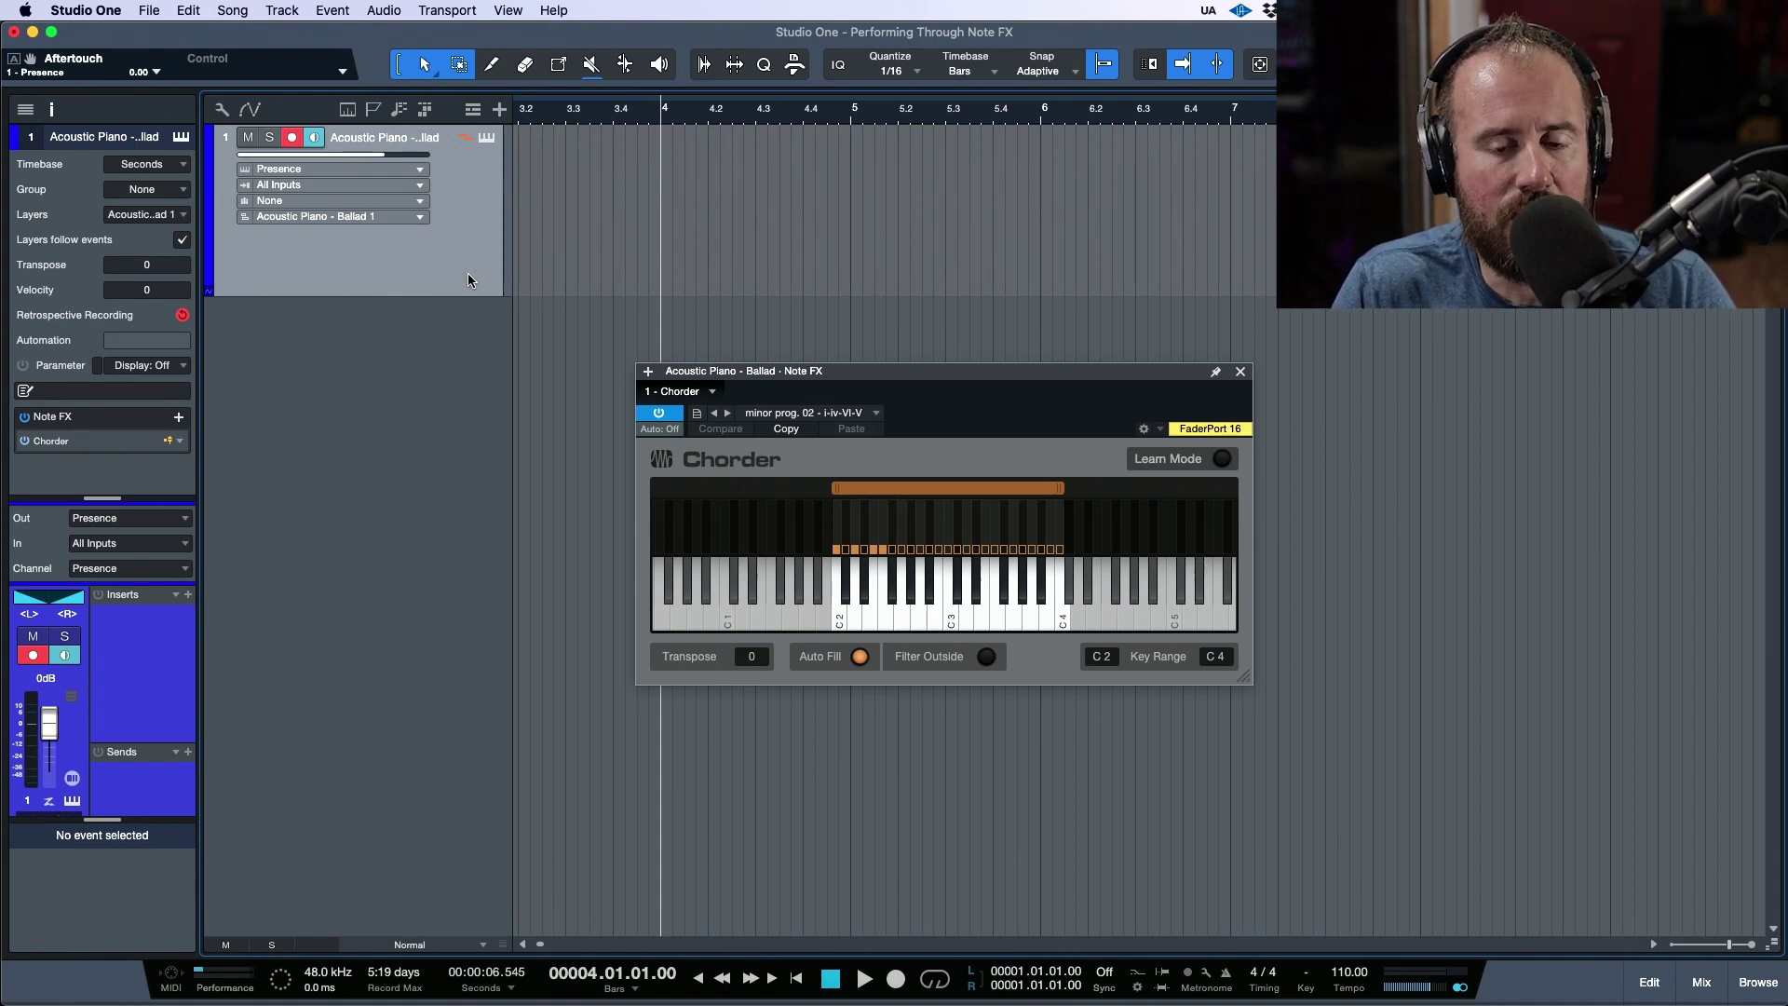
key("KP_Multiply")
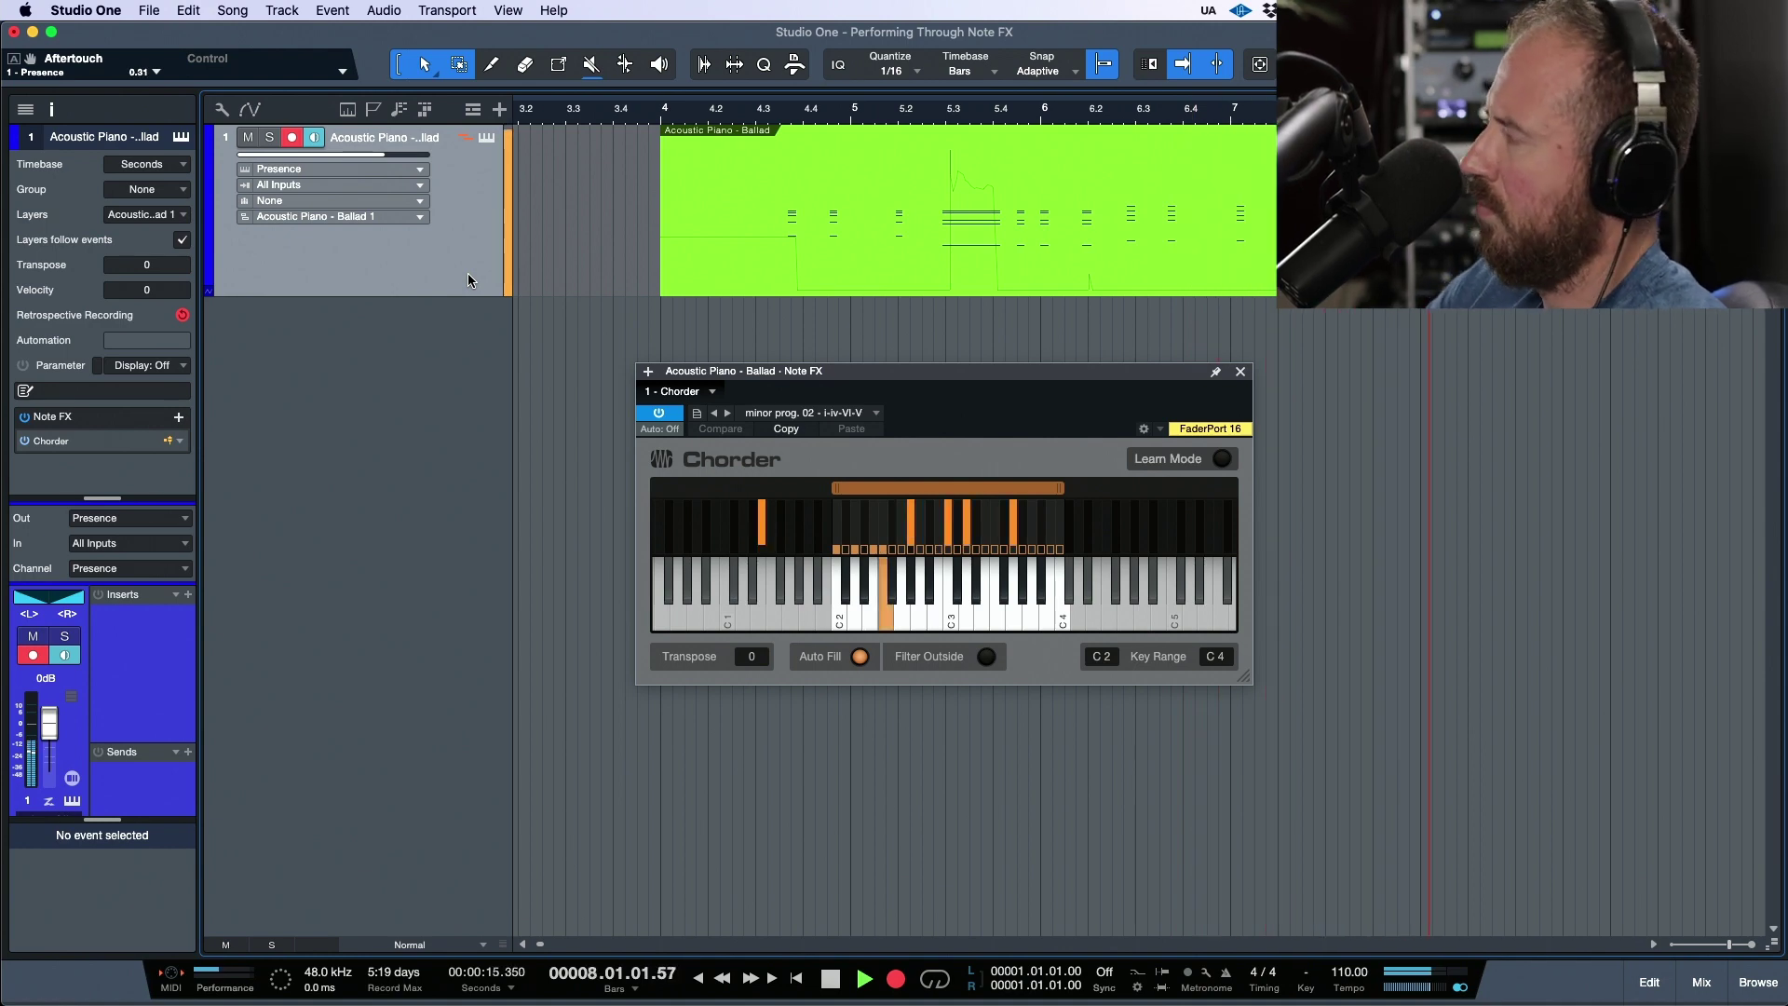
key("space")
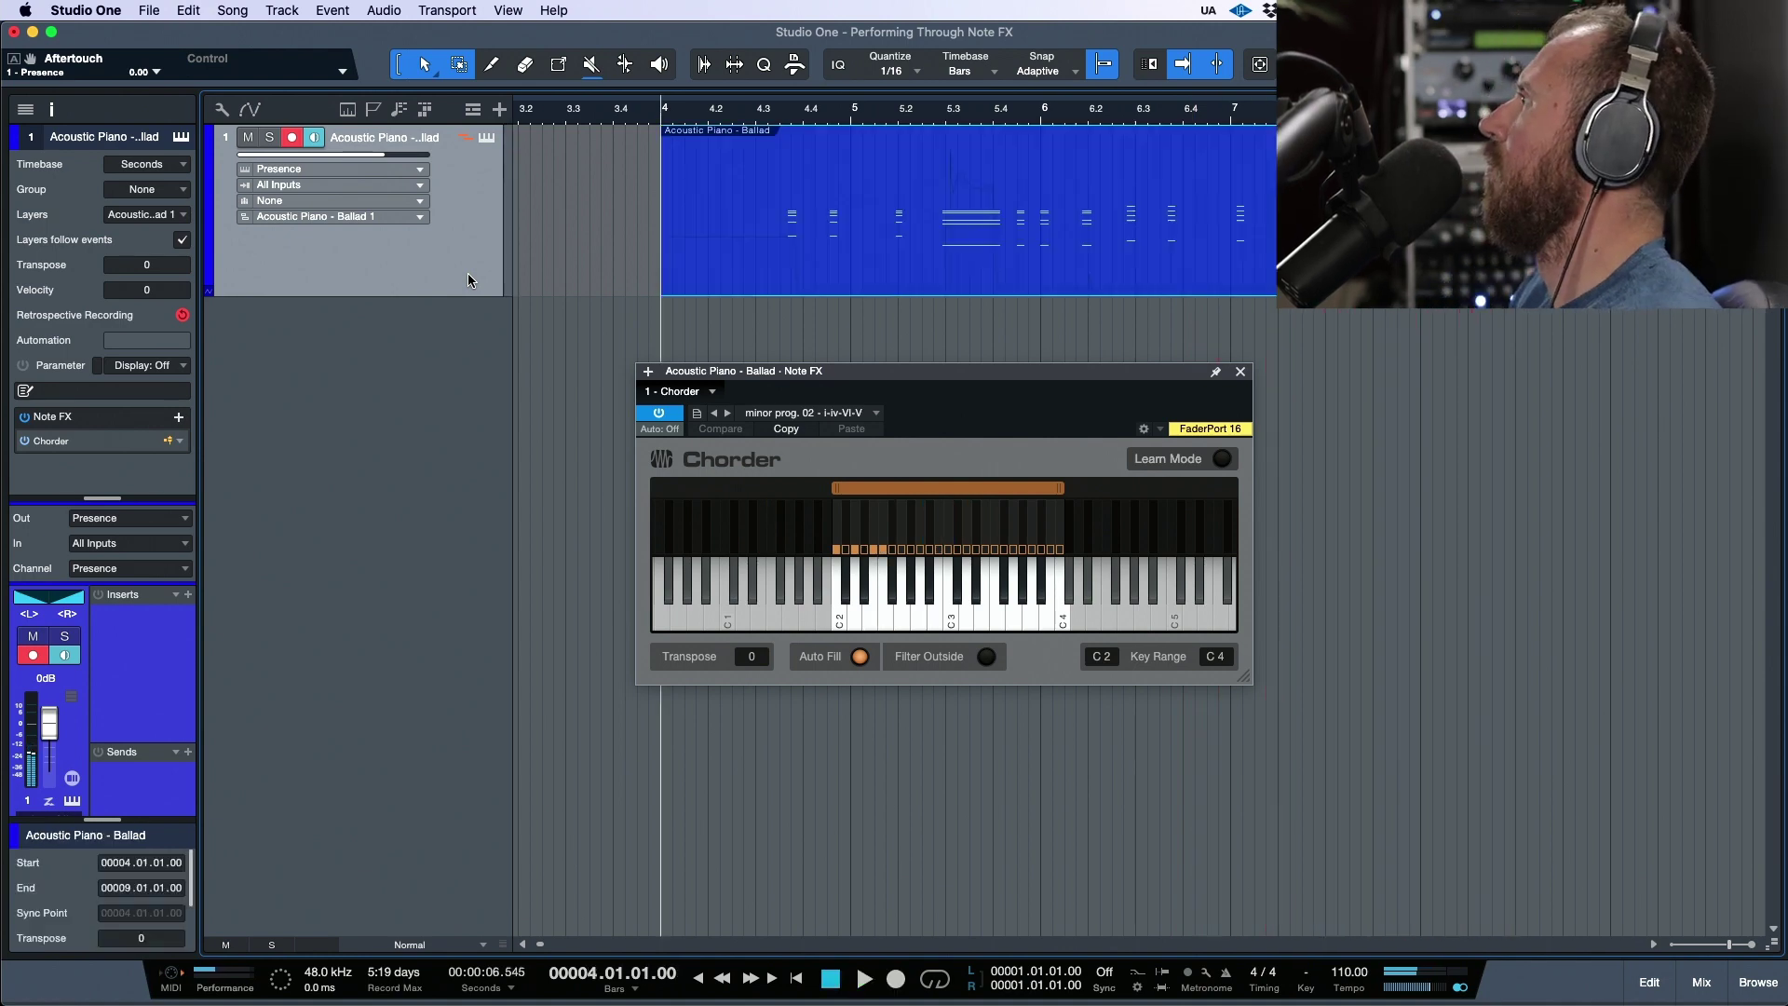
Open the part in the note editor, close Chorder, select all notes and open the Action menu.
double_click(1078, 248)
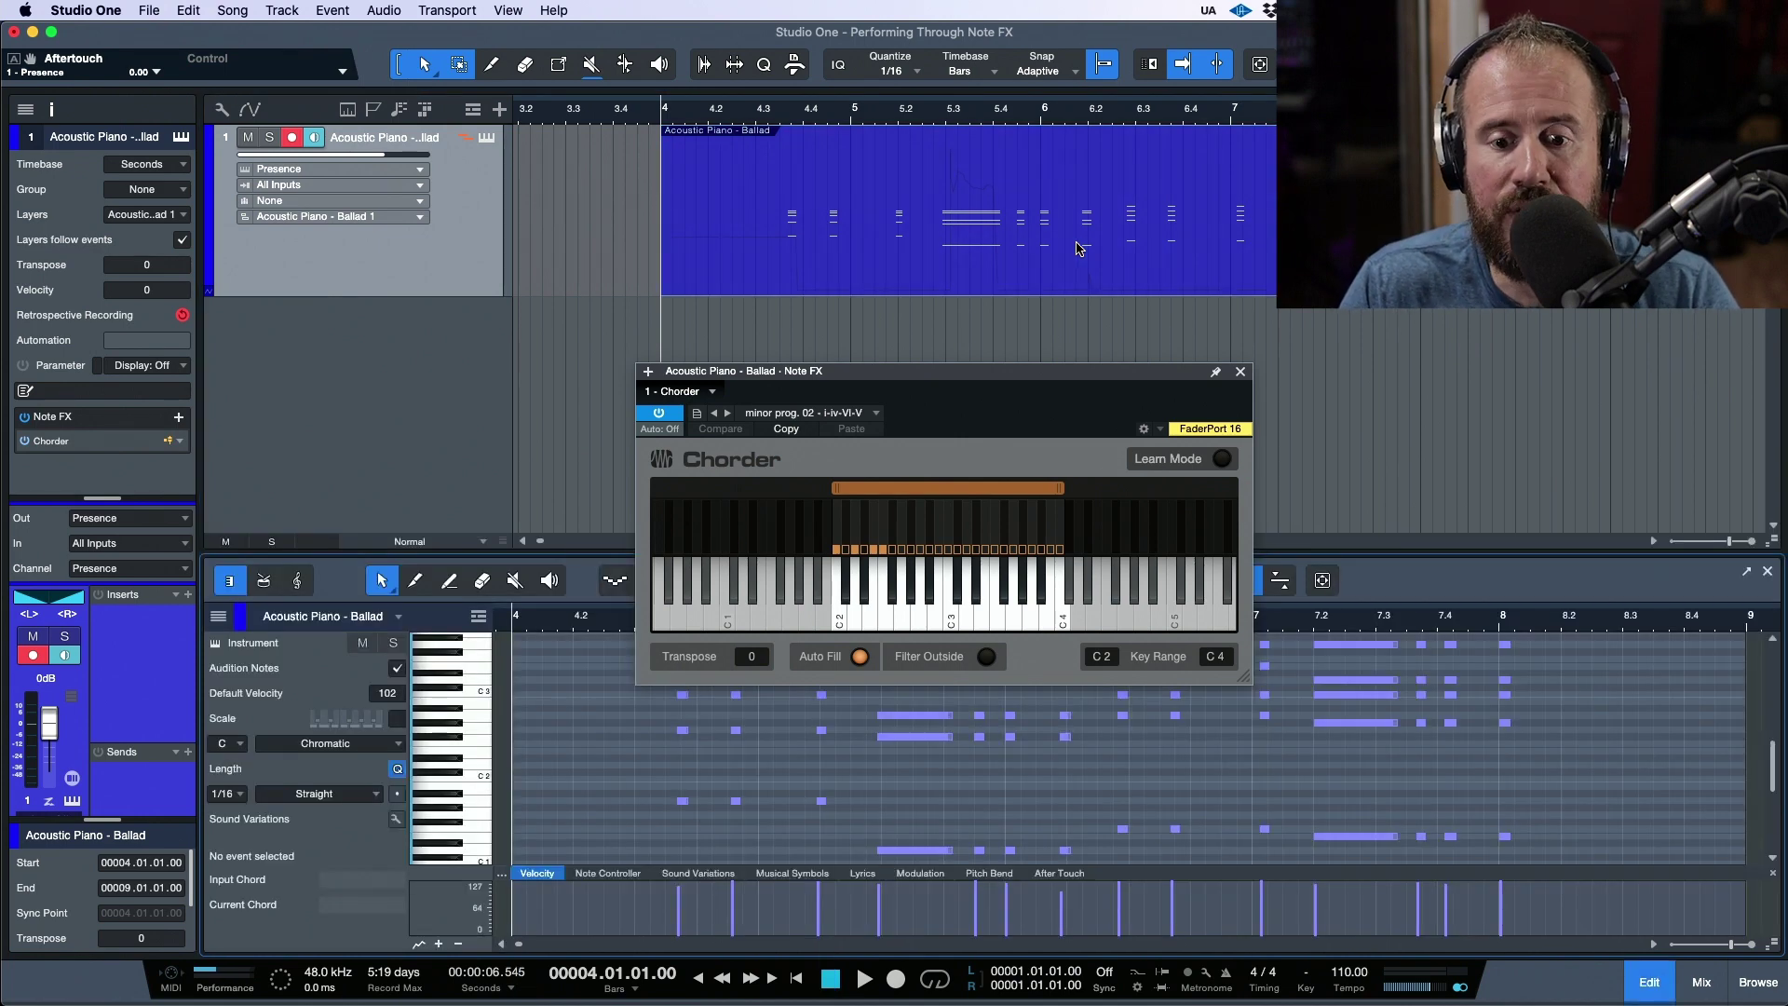
left_click(1239, 372)
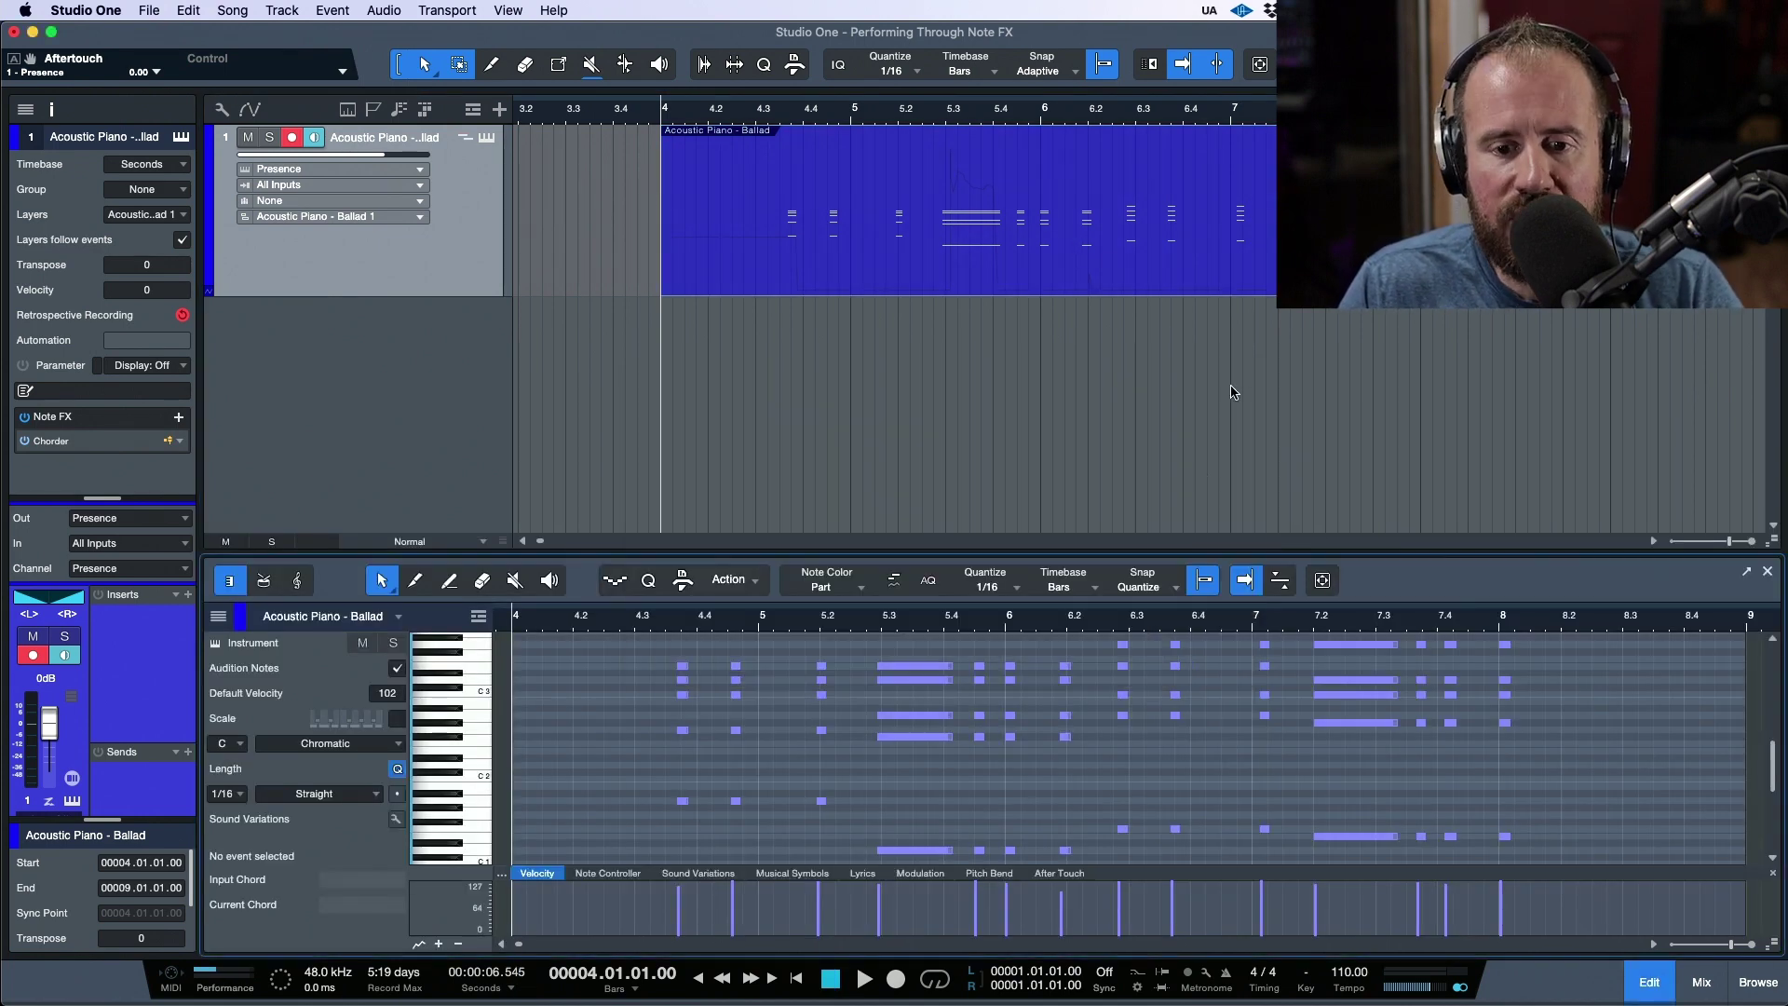
left_click_drag(898, 782, 911, 744)
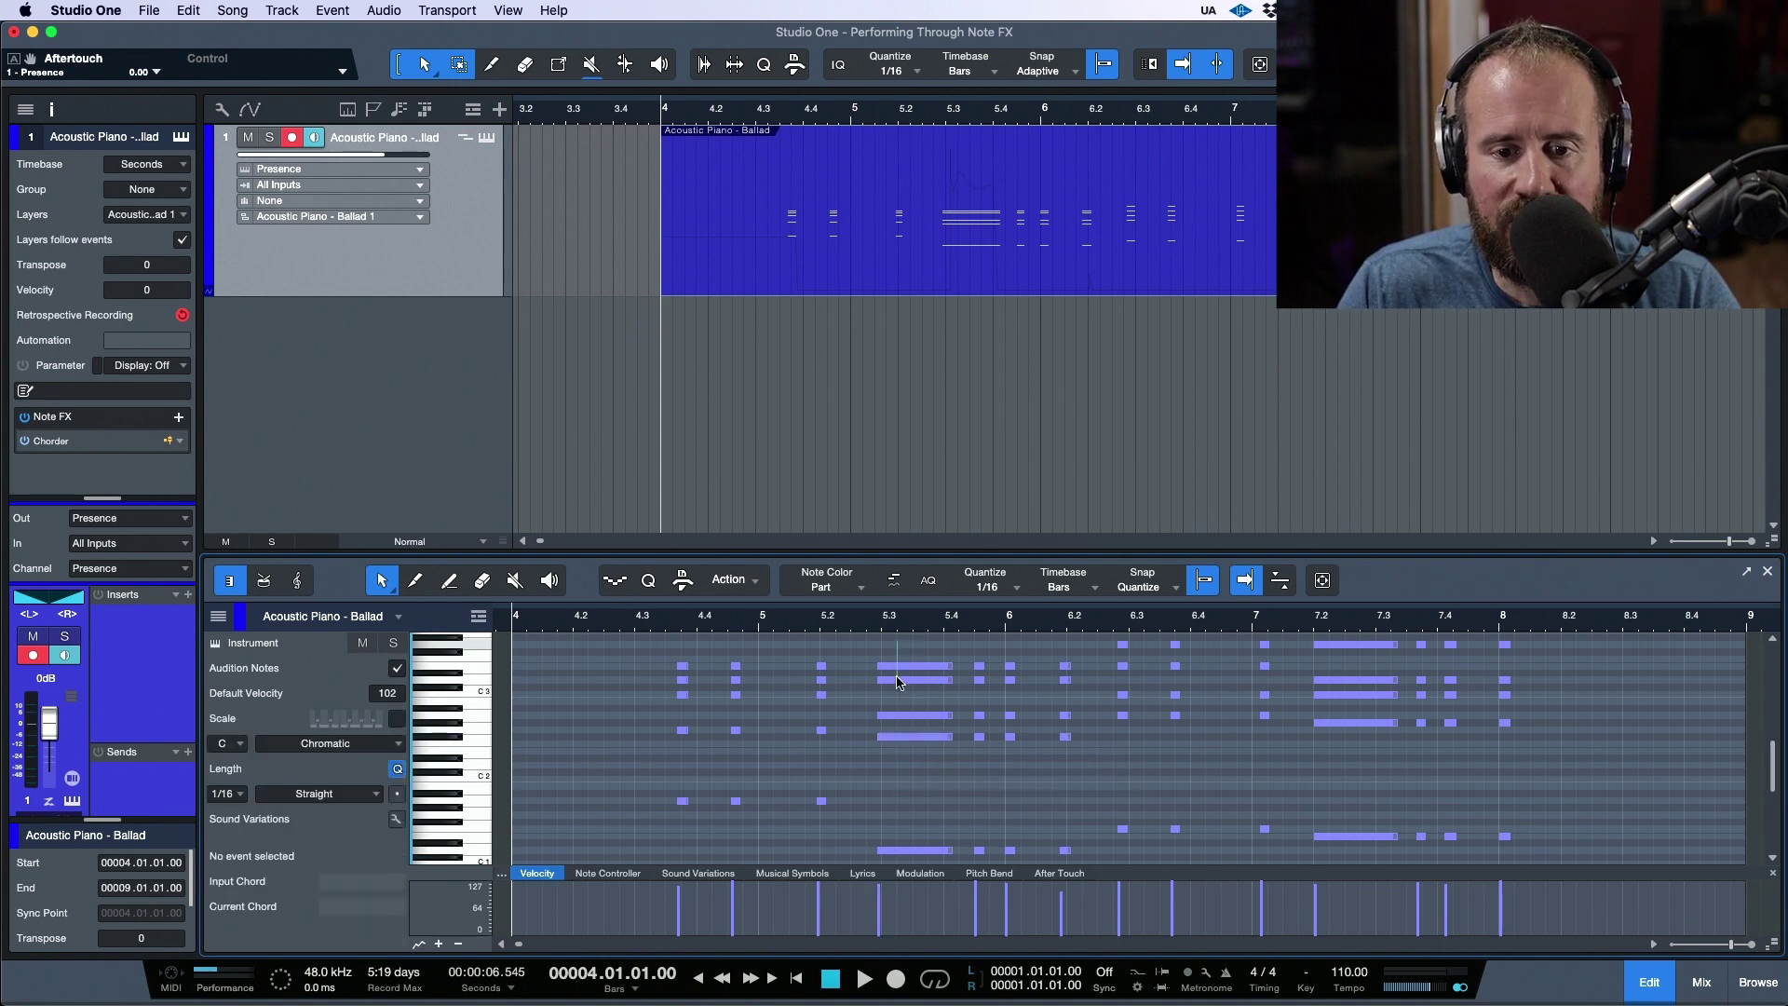
left_click(898, 680)
left_click(857, 717)
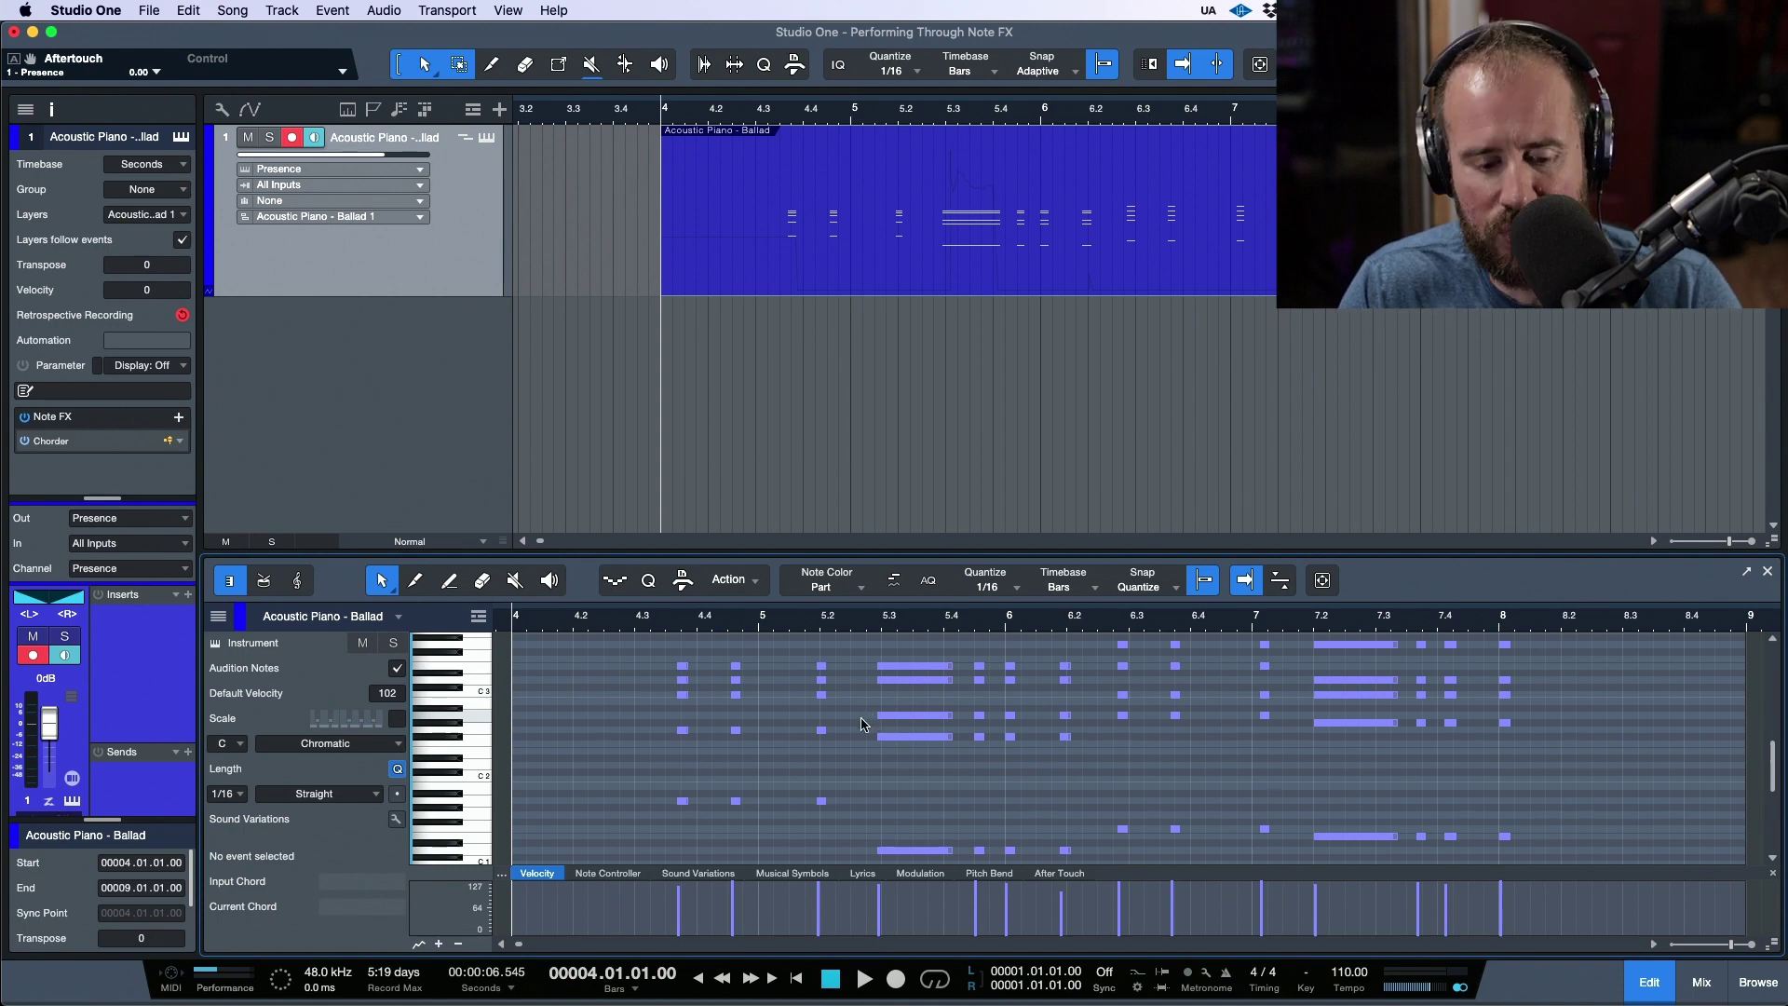
key("super+a")
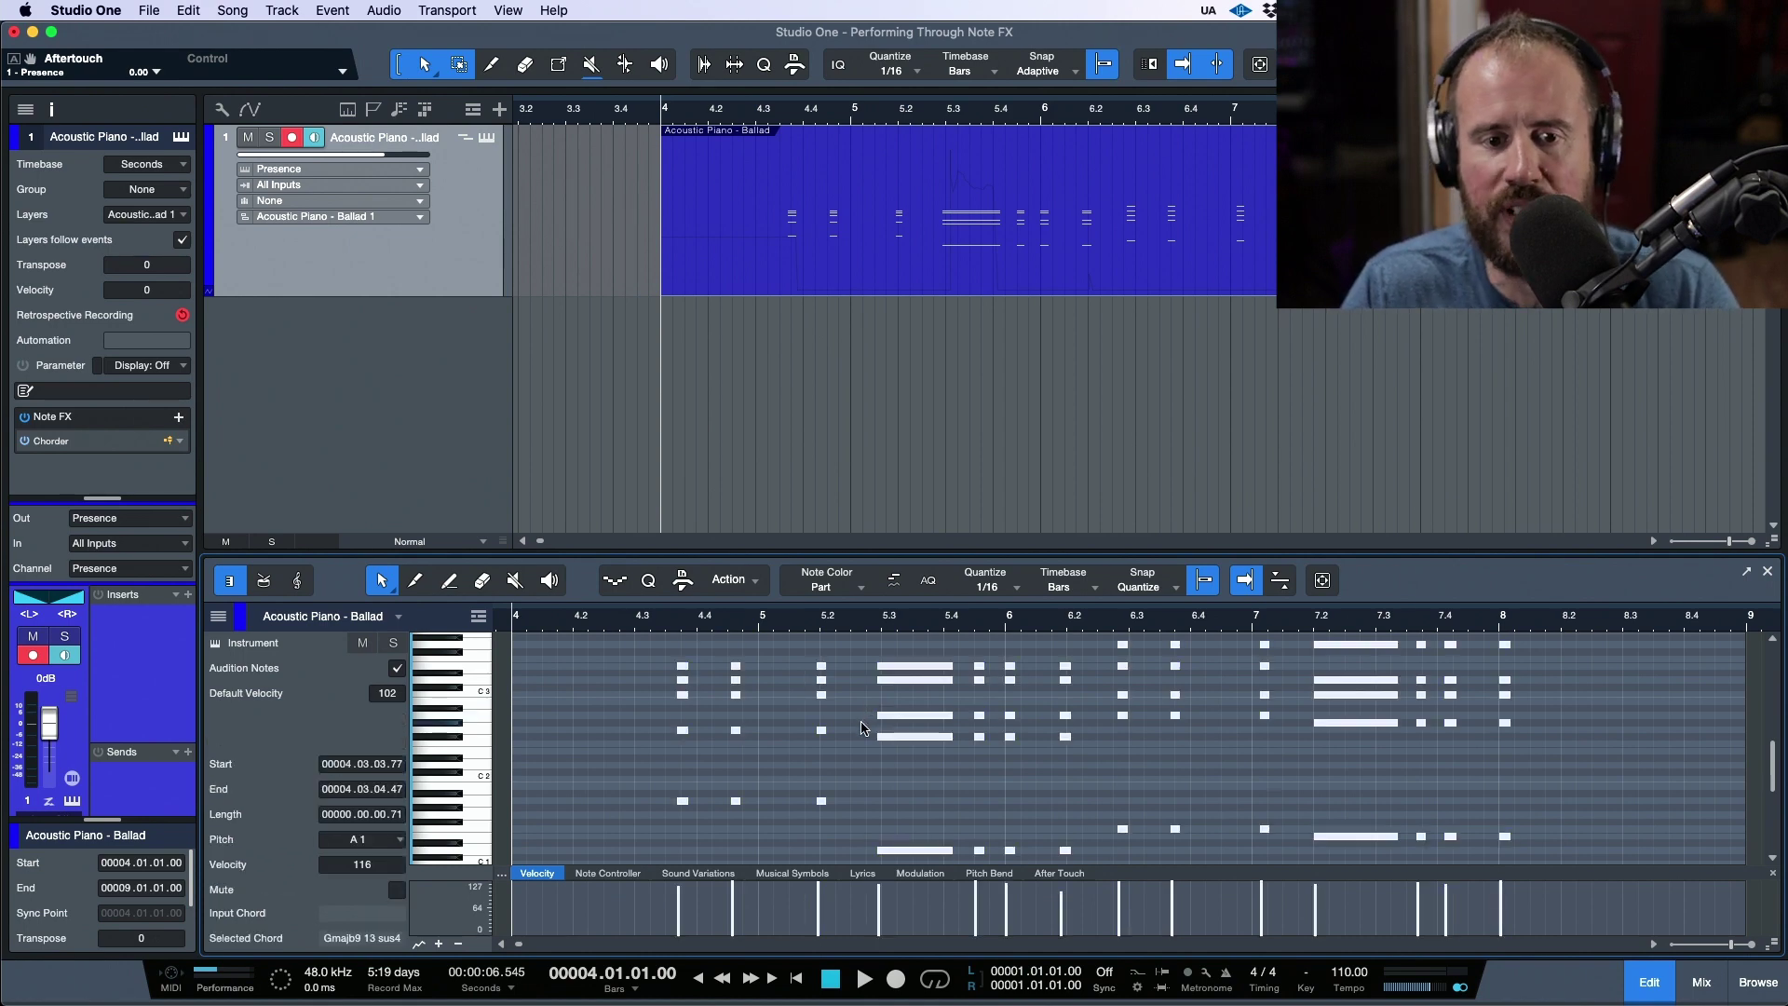
left_click(752, 579)
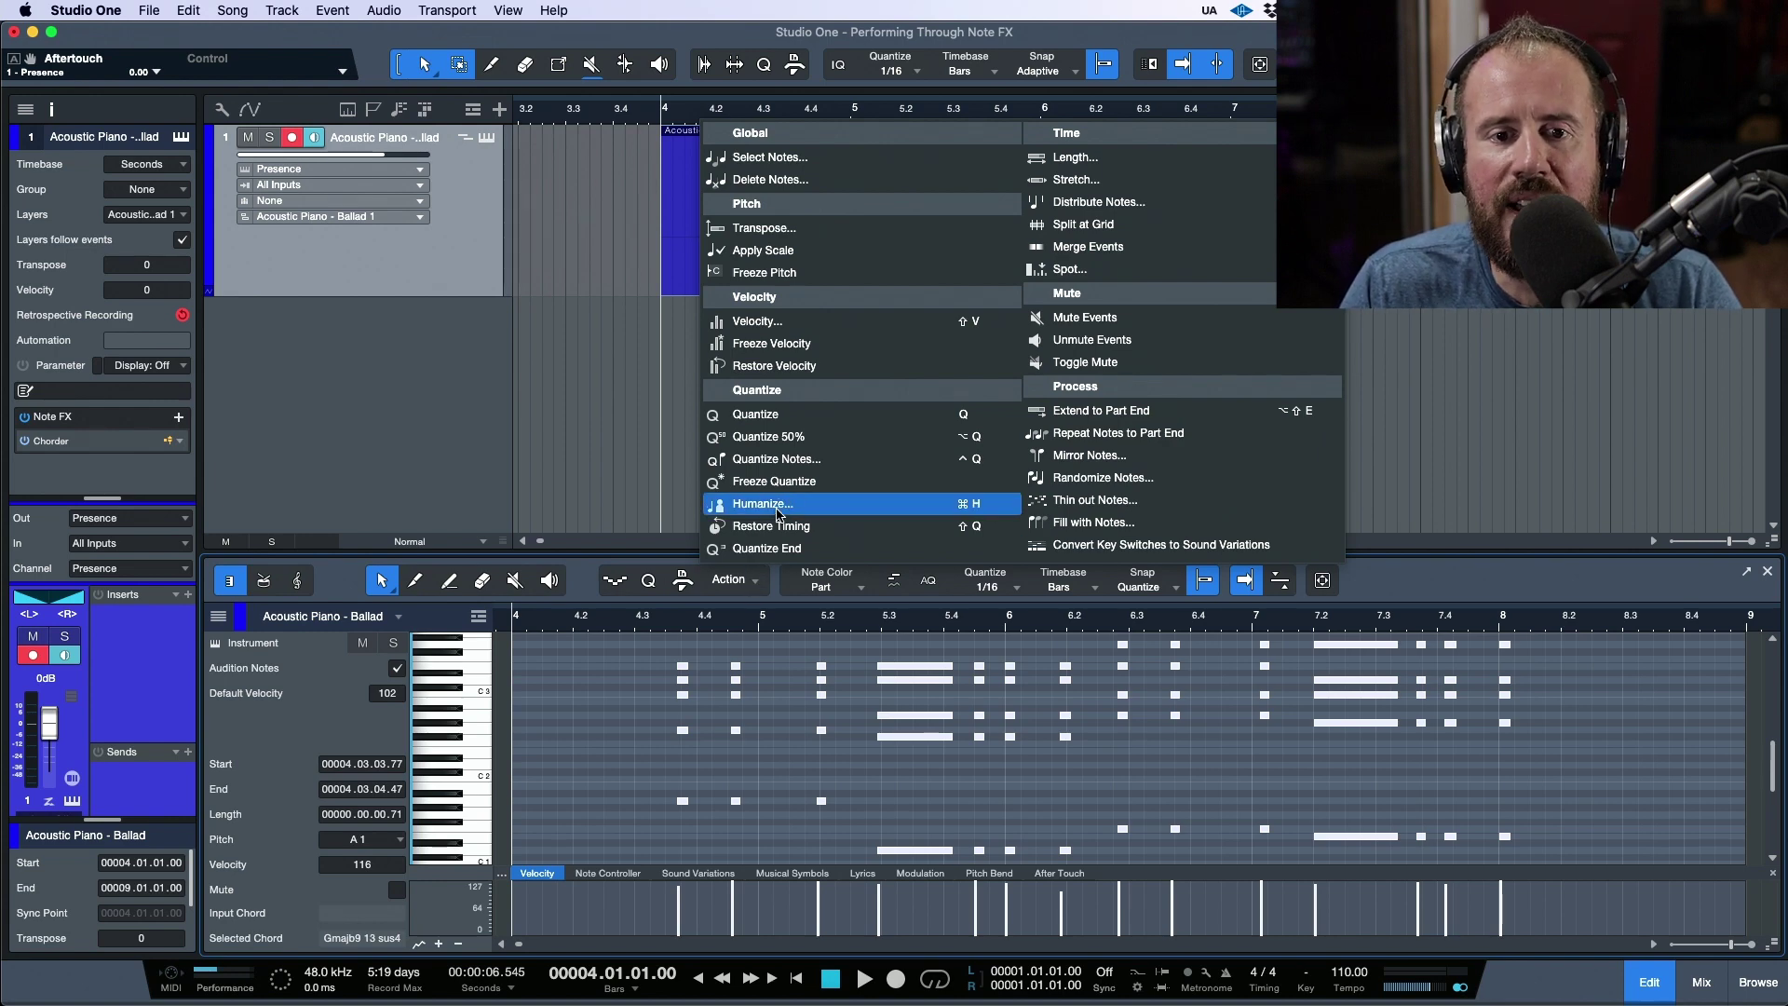
Humanize all notes with the default settings and play them back from bar 4.3.3.
left_click(779, 511)
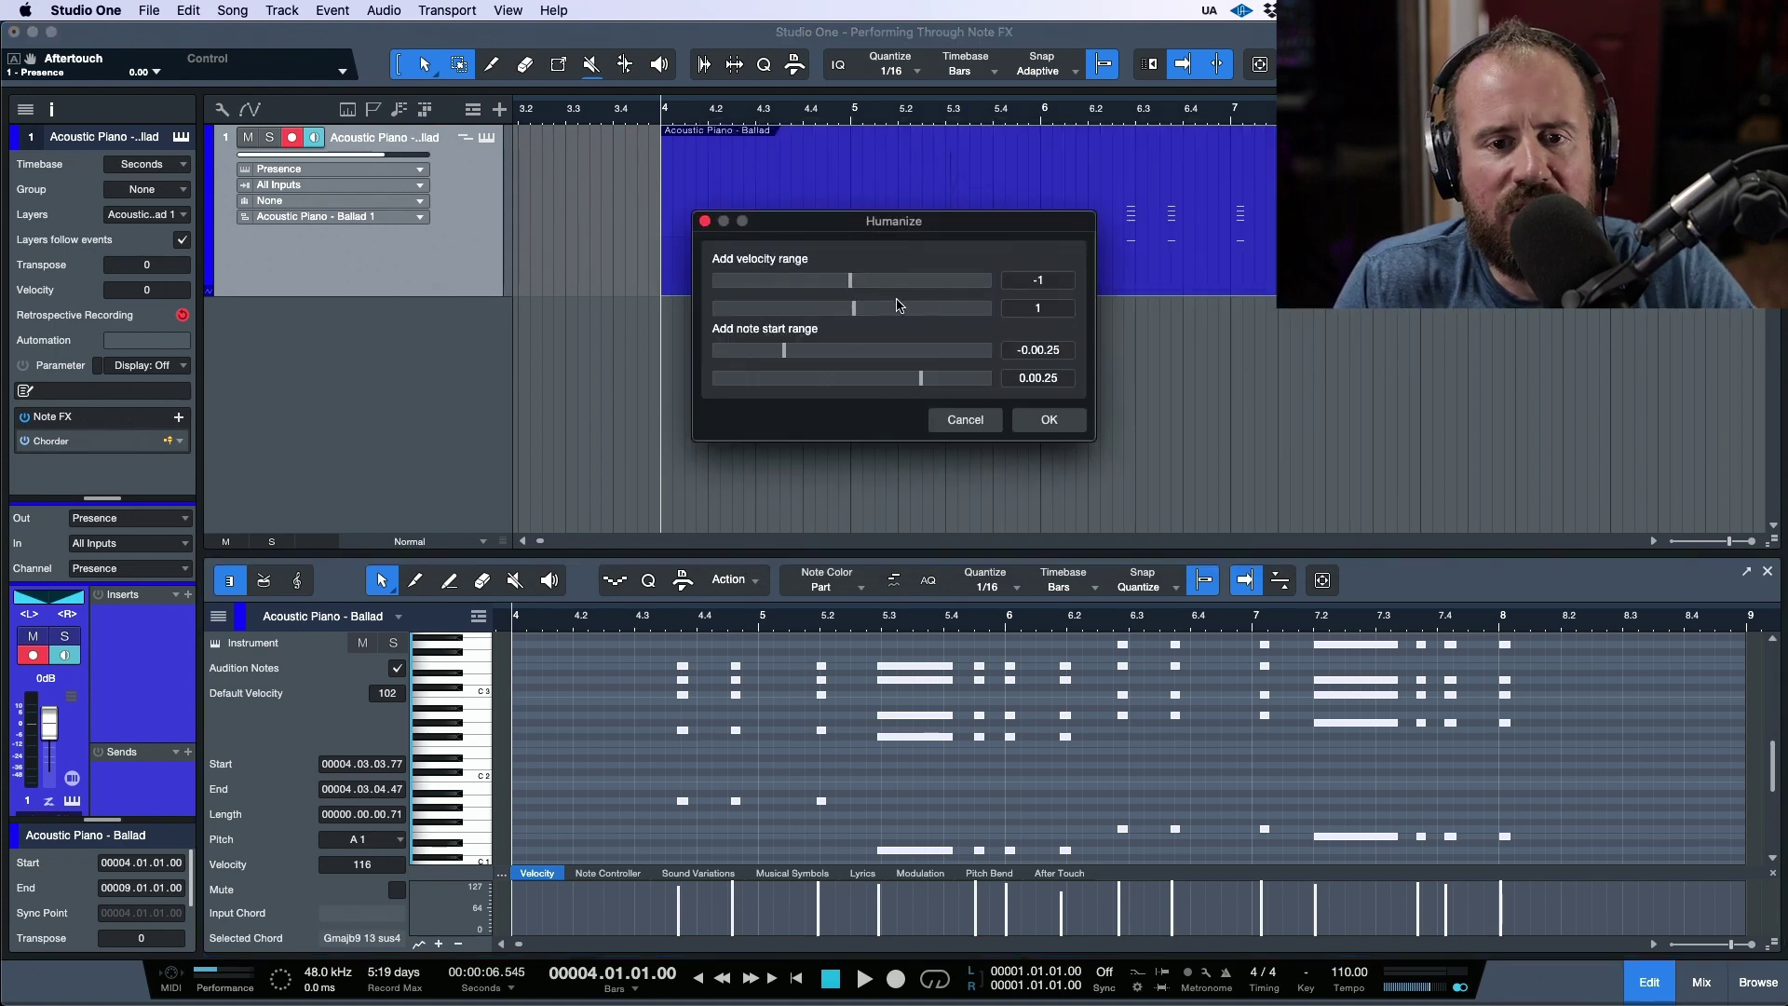
left_click(1045, 421)
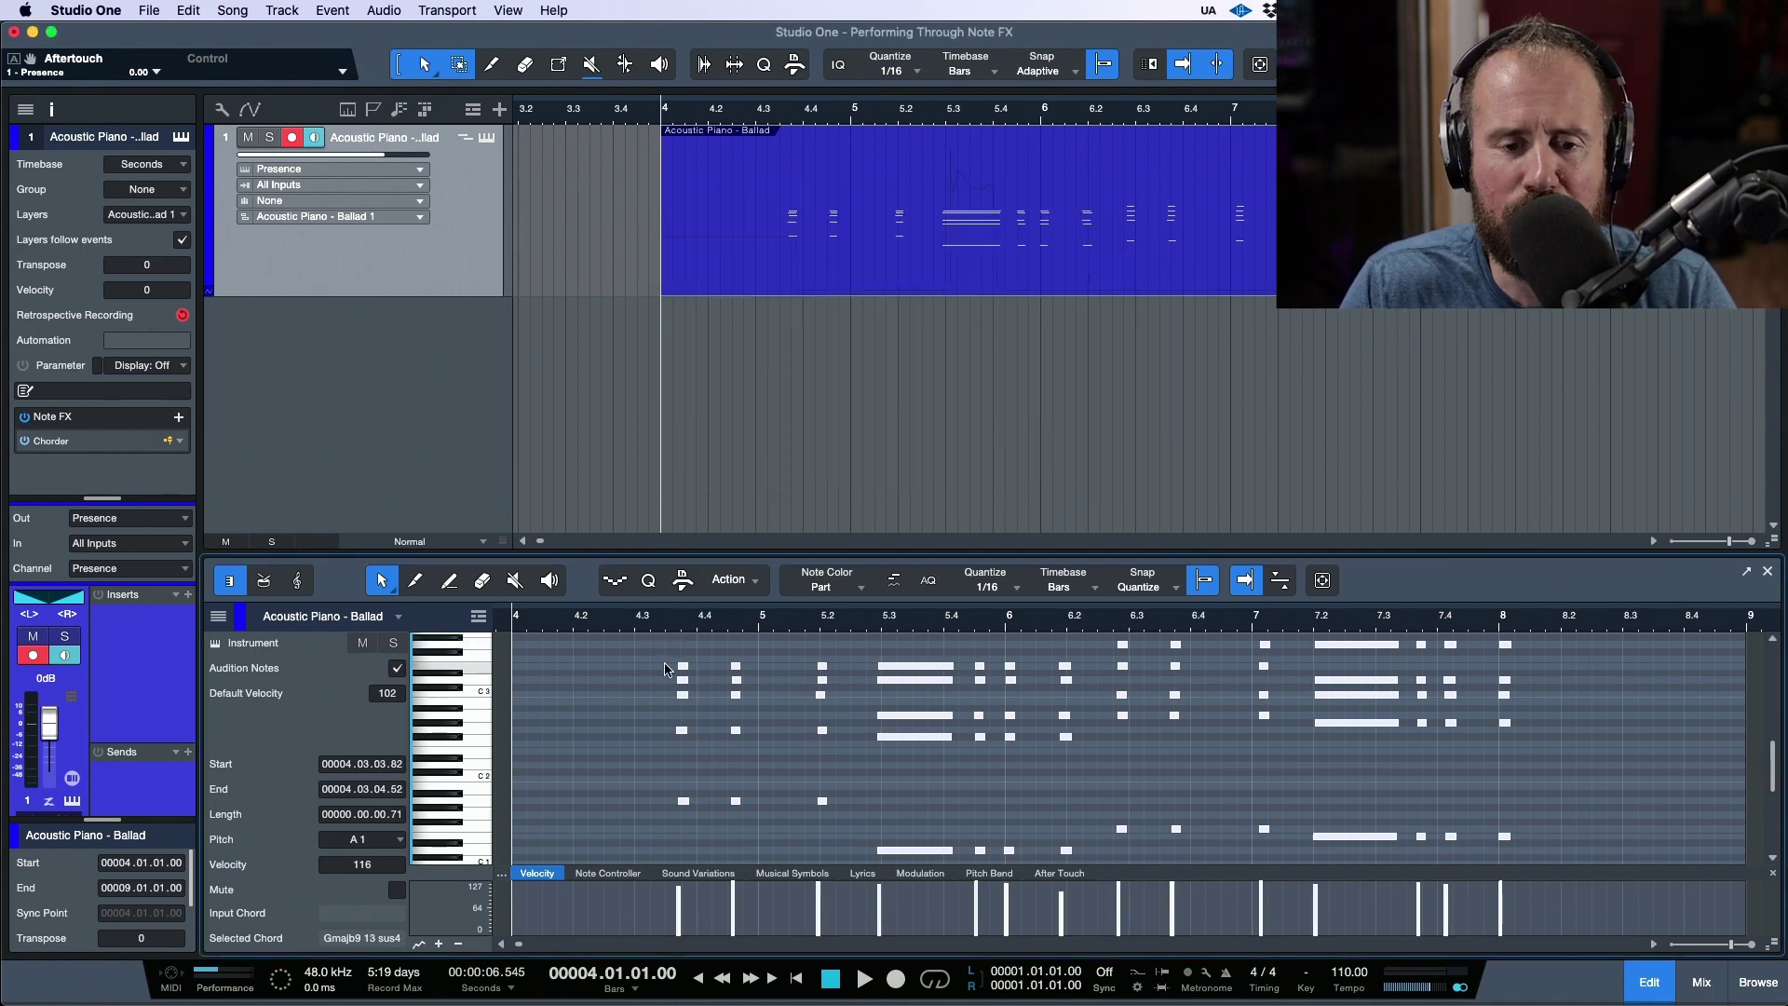
left_click(666, 620)
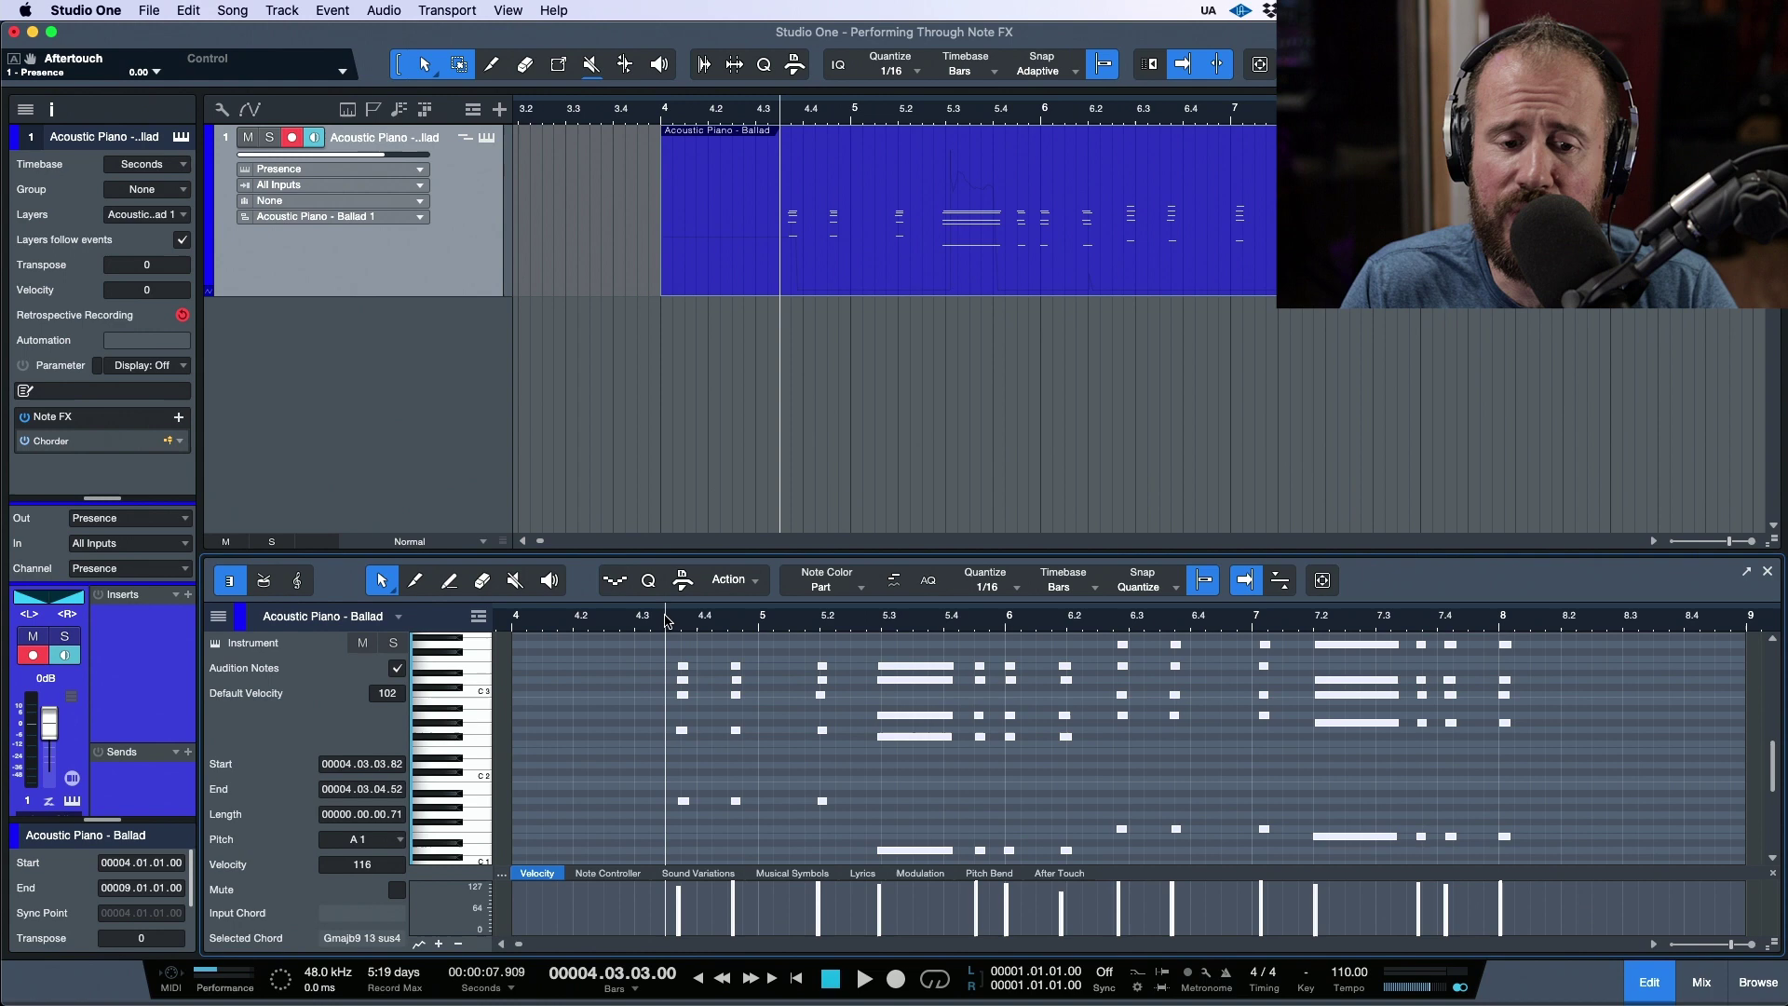
key("space")
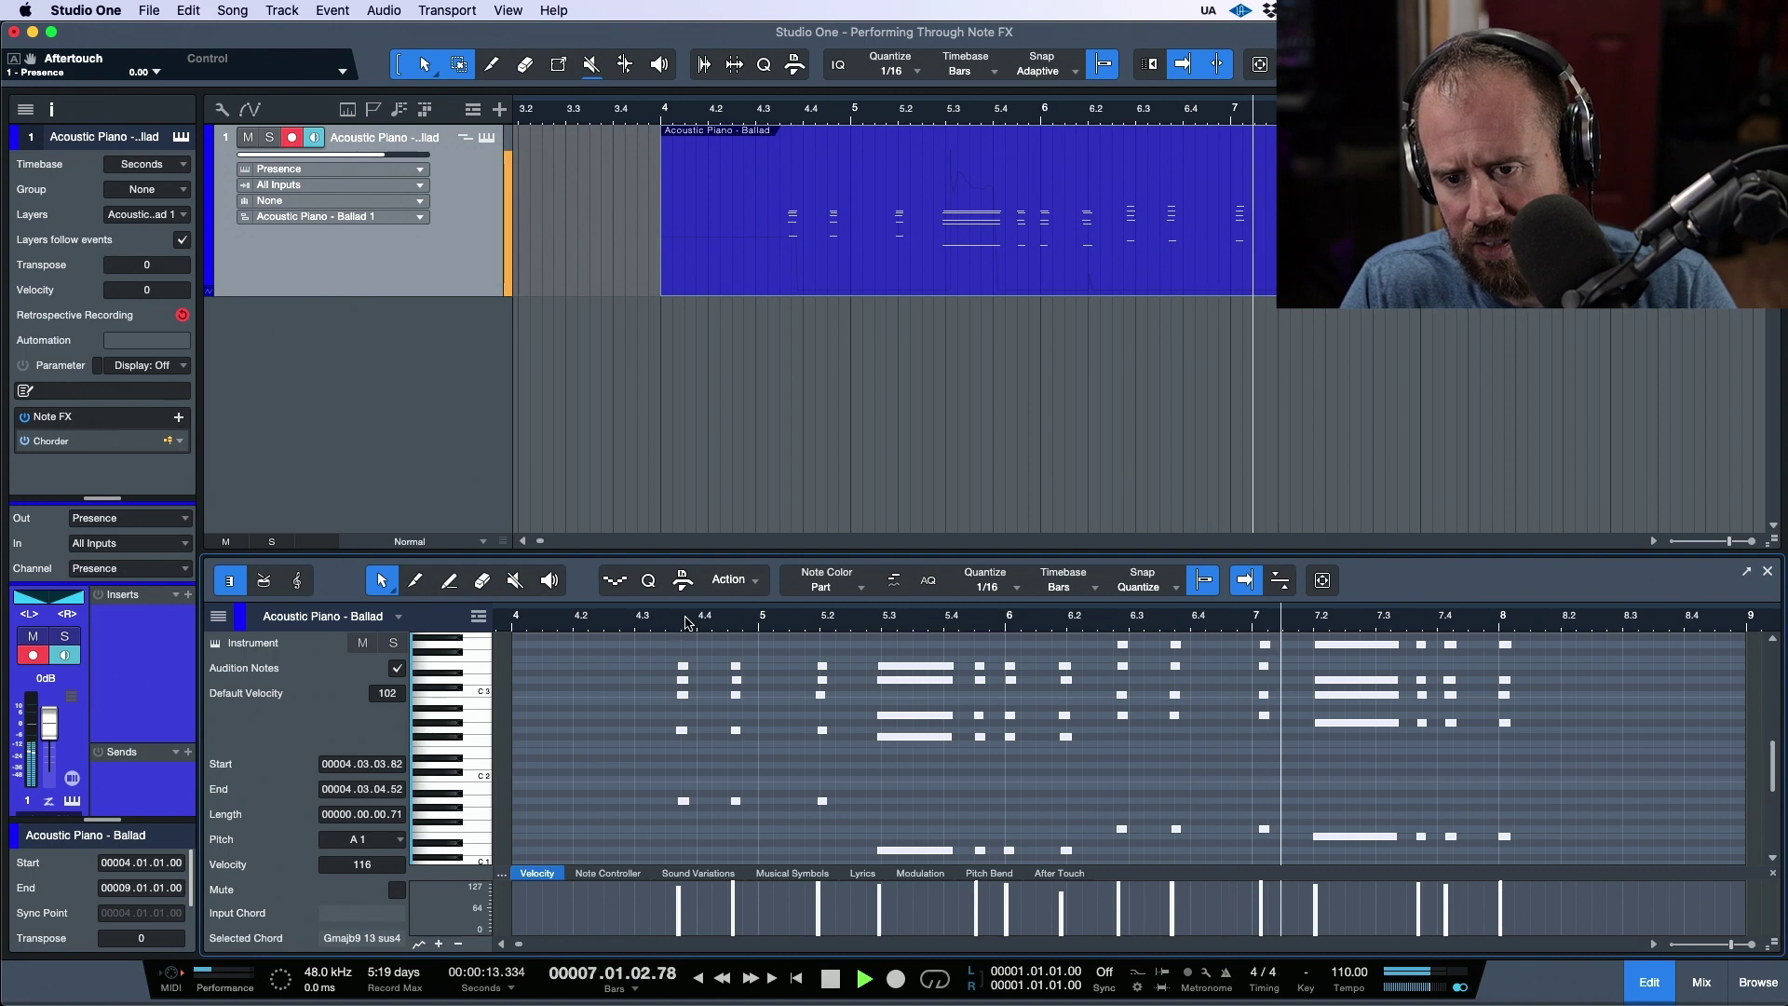
key("space")
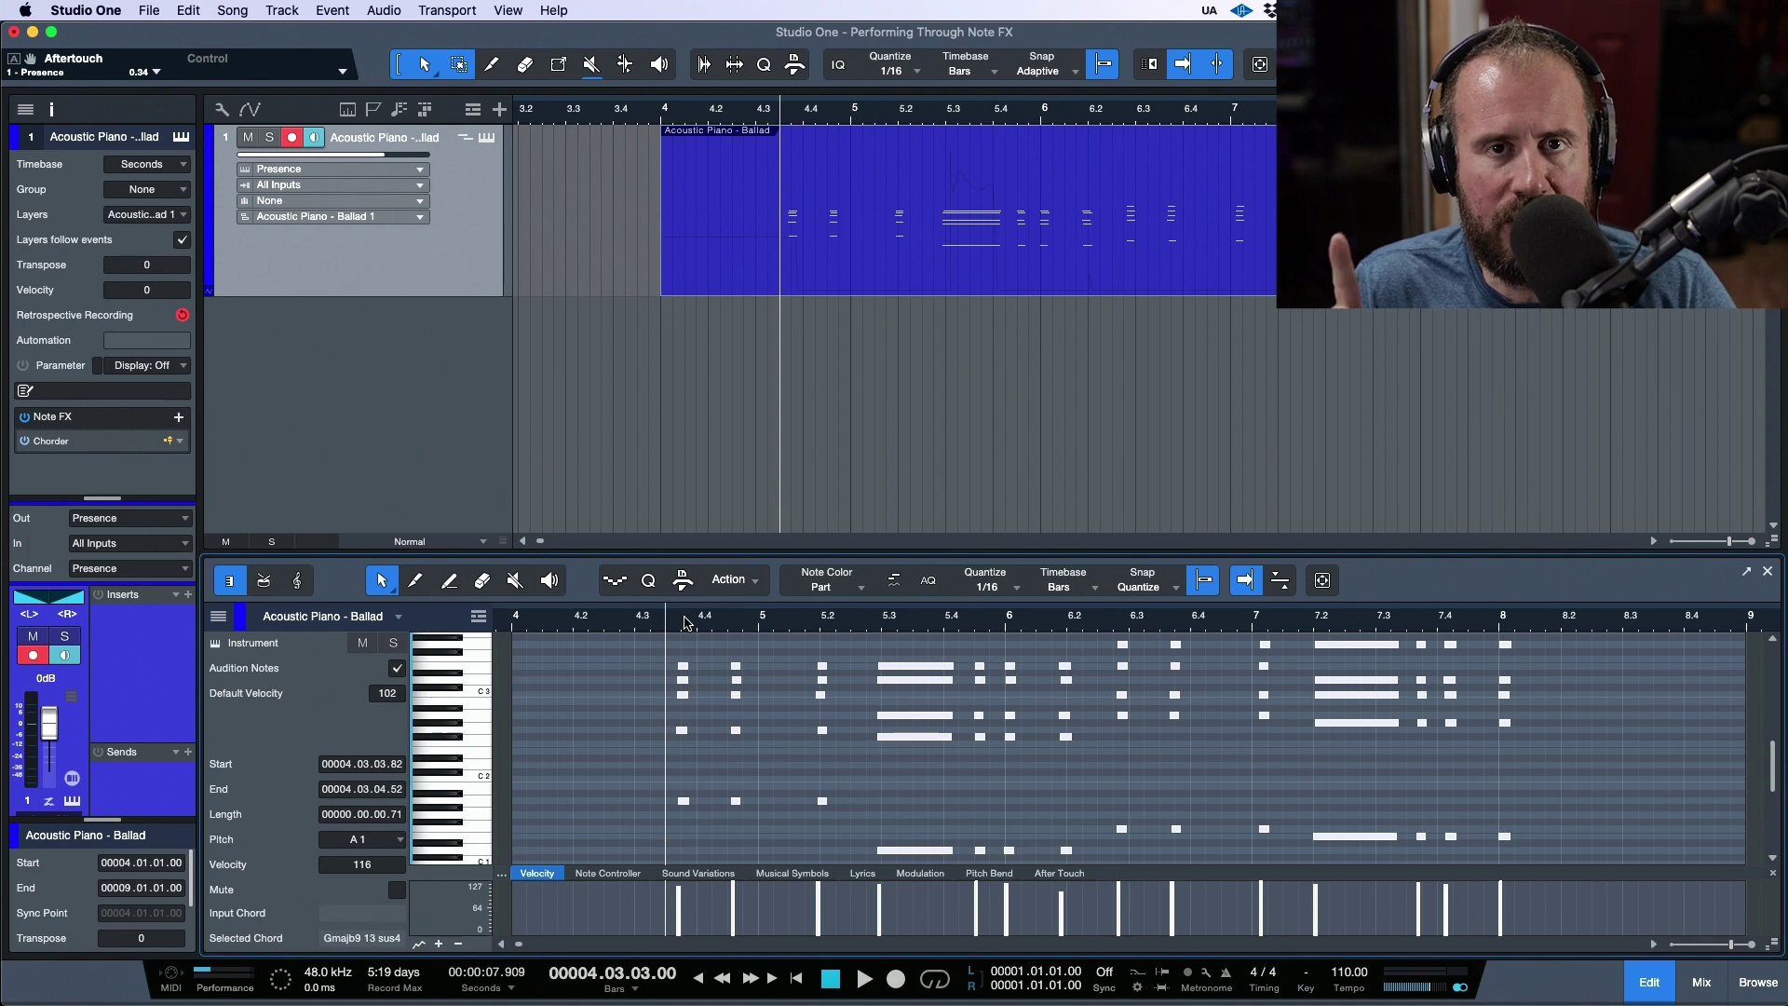
Show the Quantize panel, deselect the notes and select the piano part in the arrangement.
left_click(649, 580)
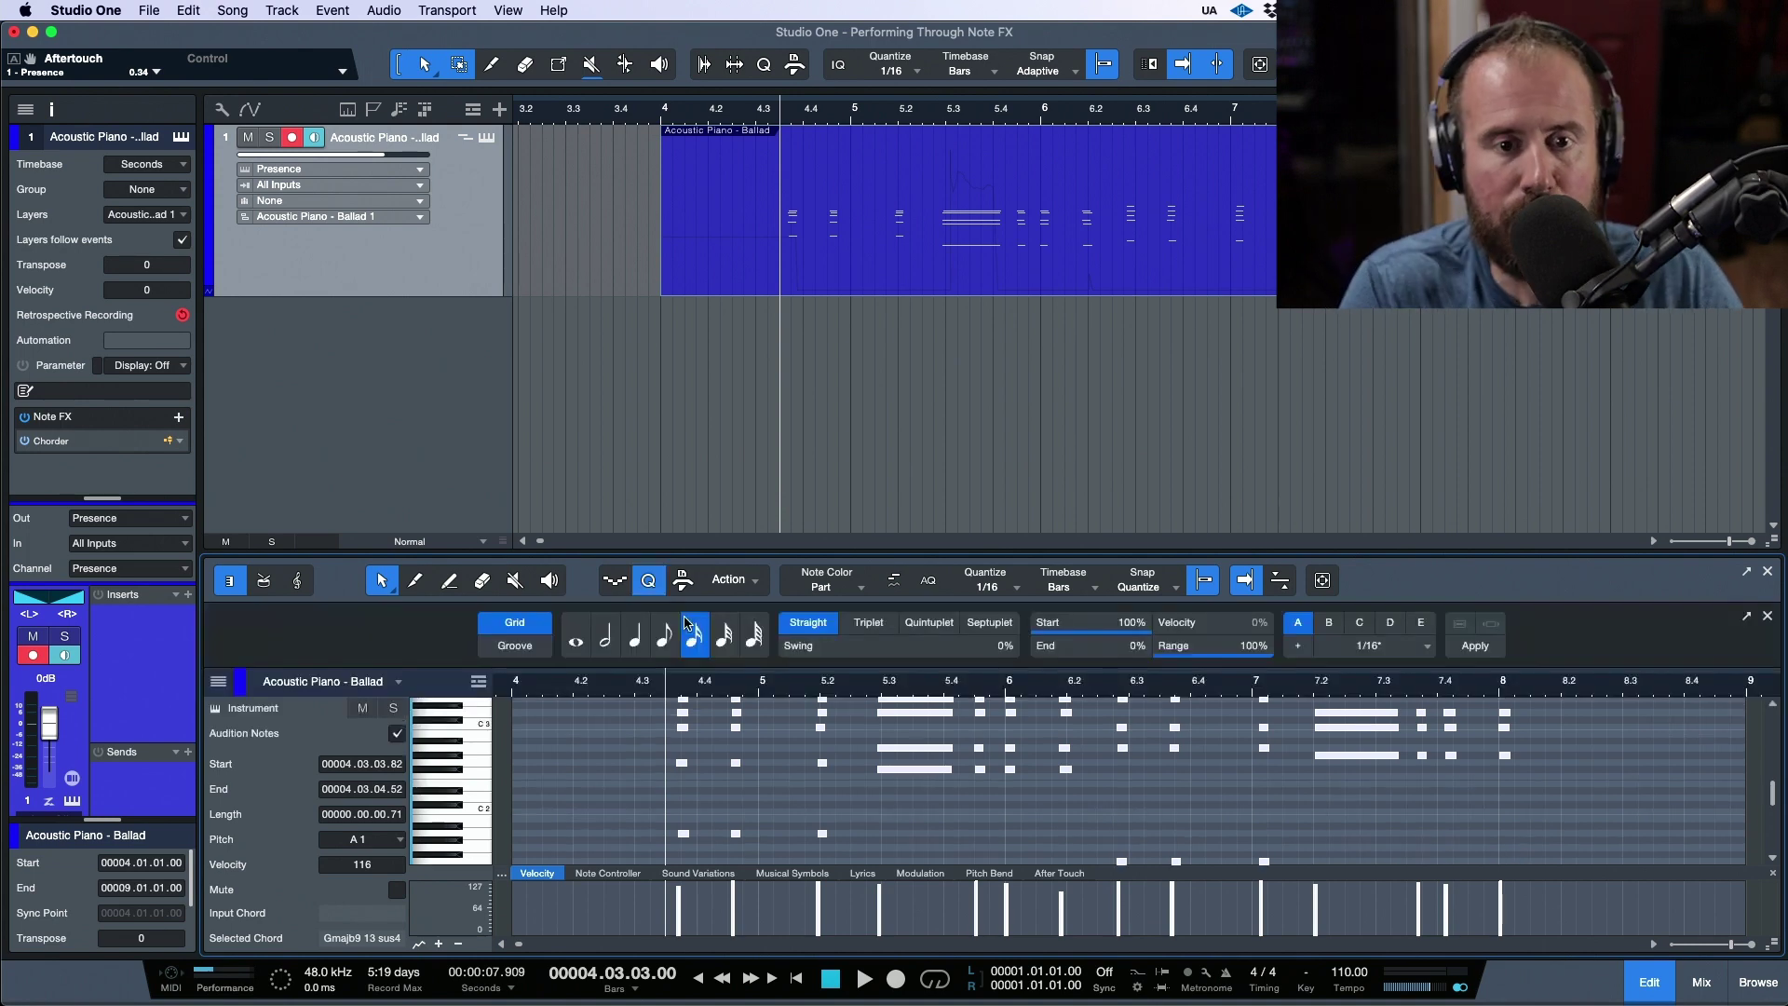
left_click(875, 240)
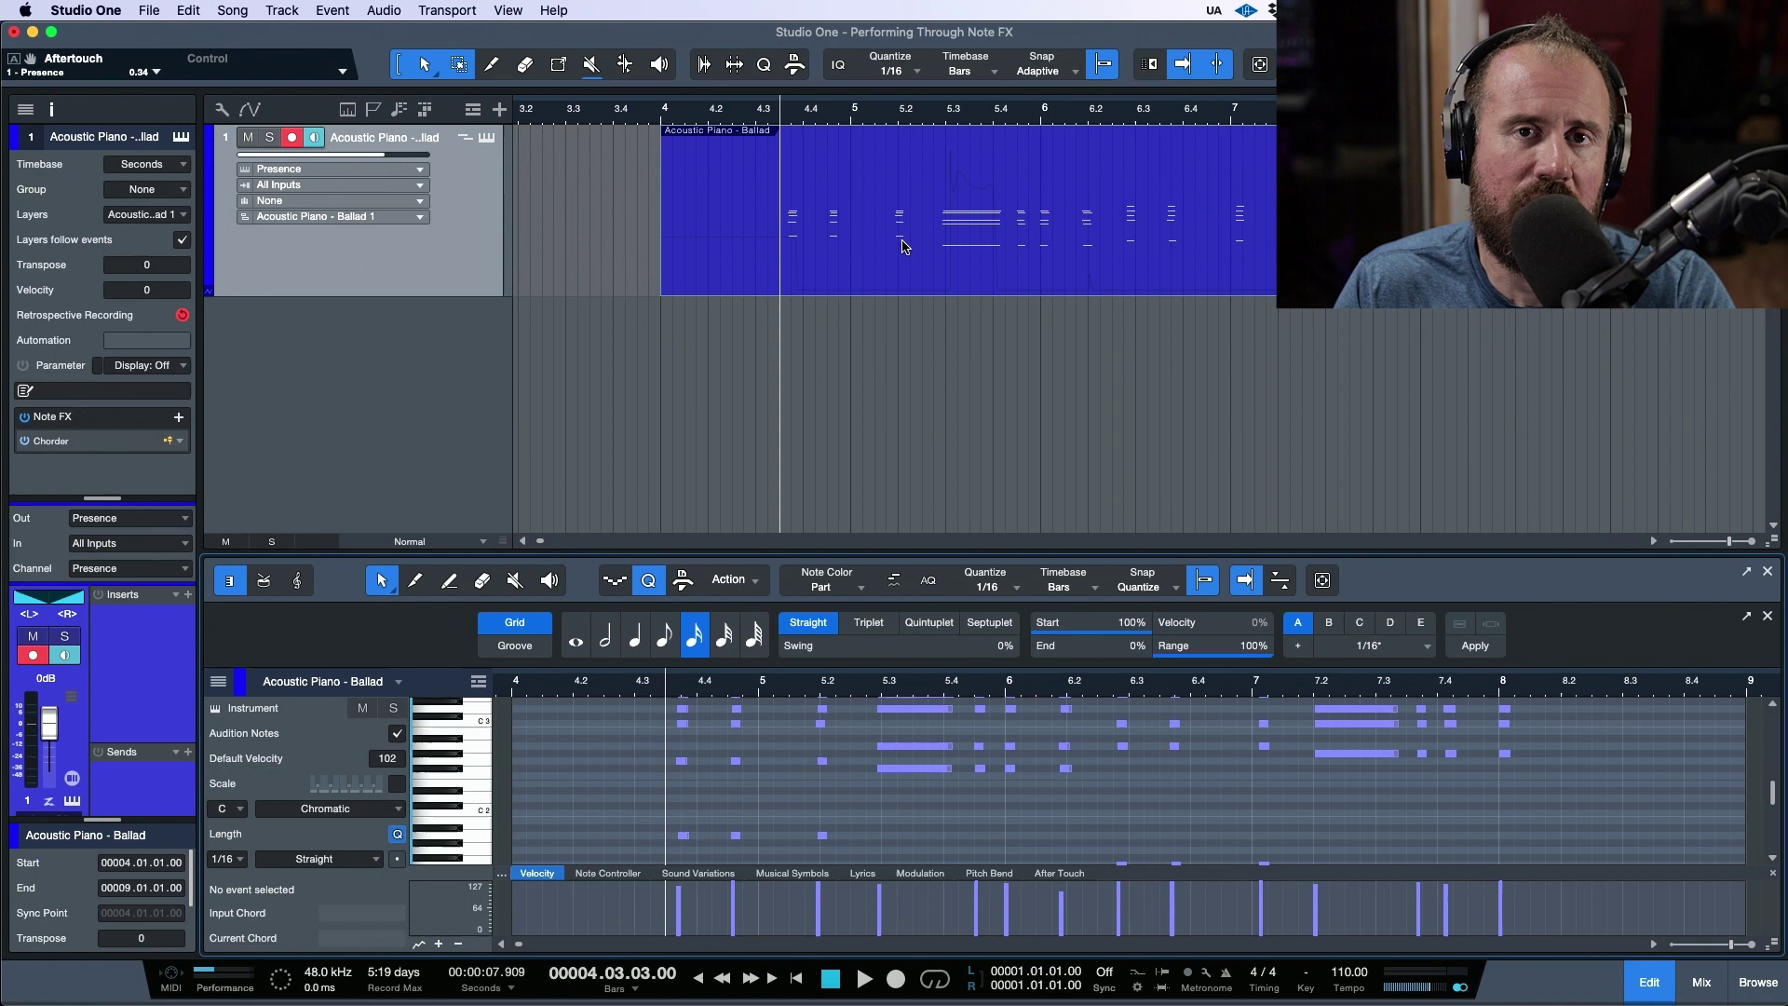
left_click(1003, 257)
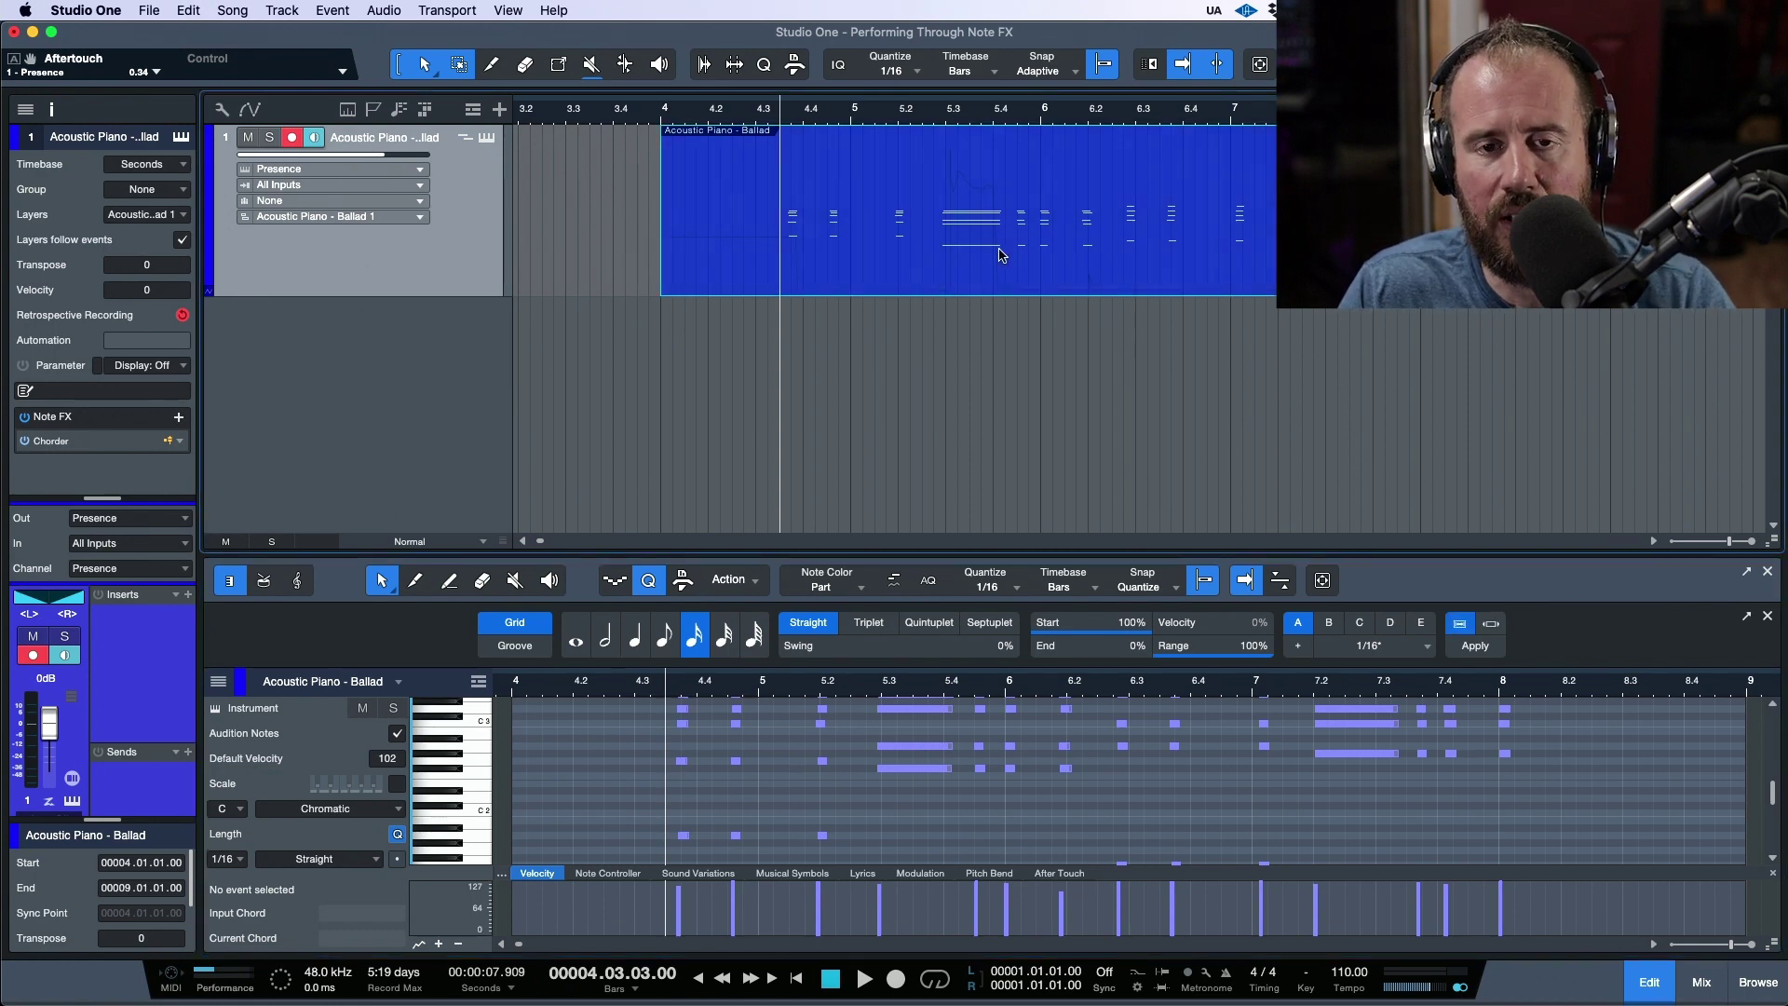
left_click_drag(1001, 256, 1009, 260)
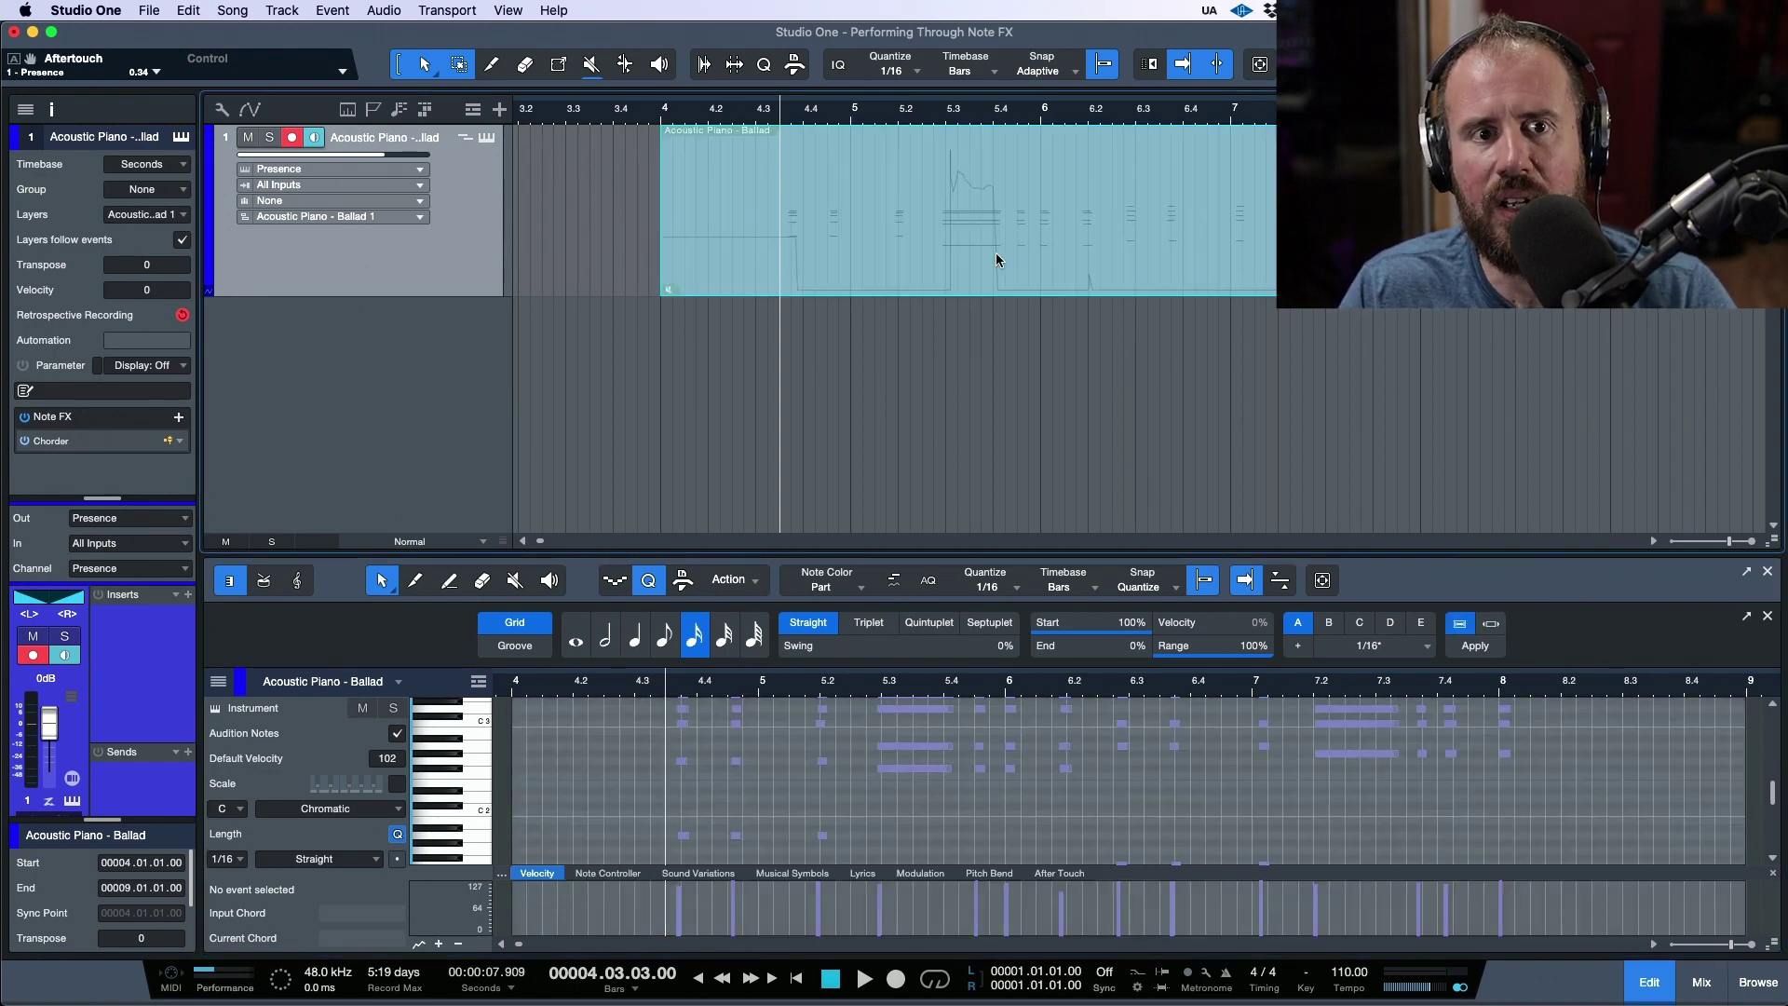
Duplicate the piano track with its instrument and disarm recording and monitoring on the original.
right_click(429, 281)
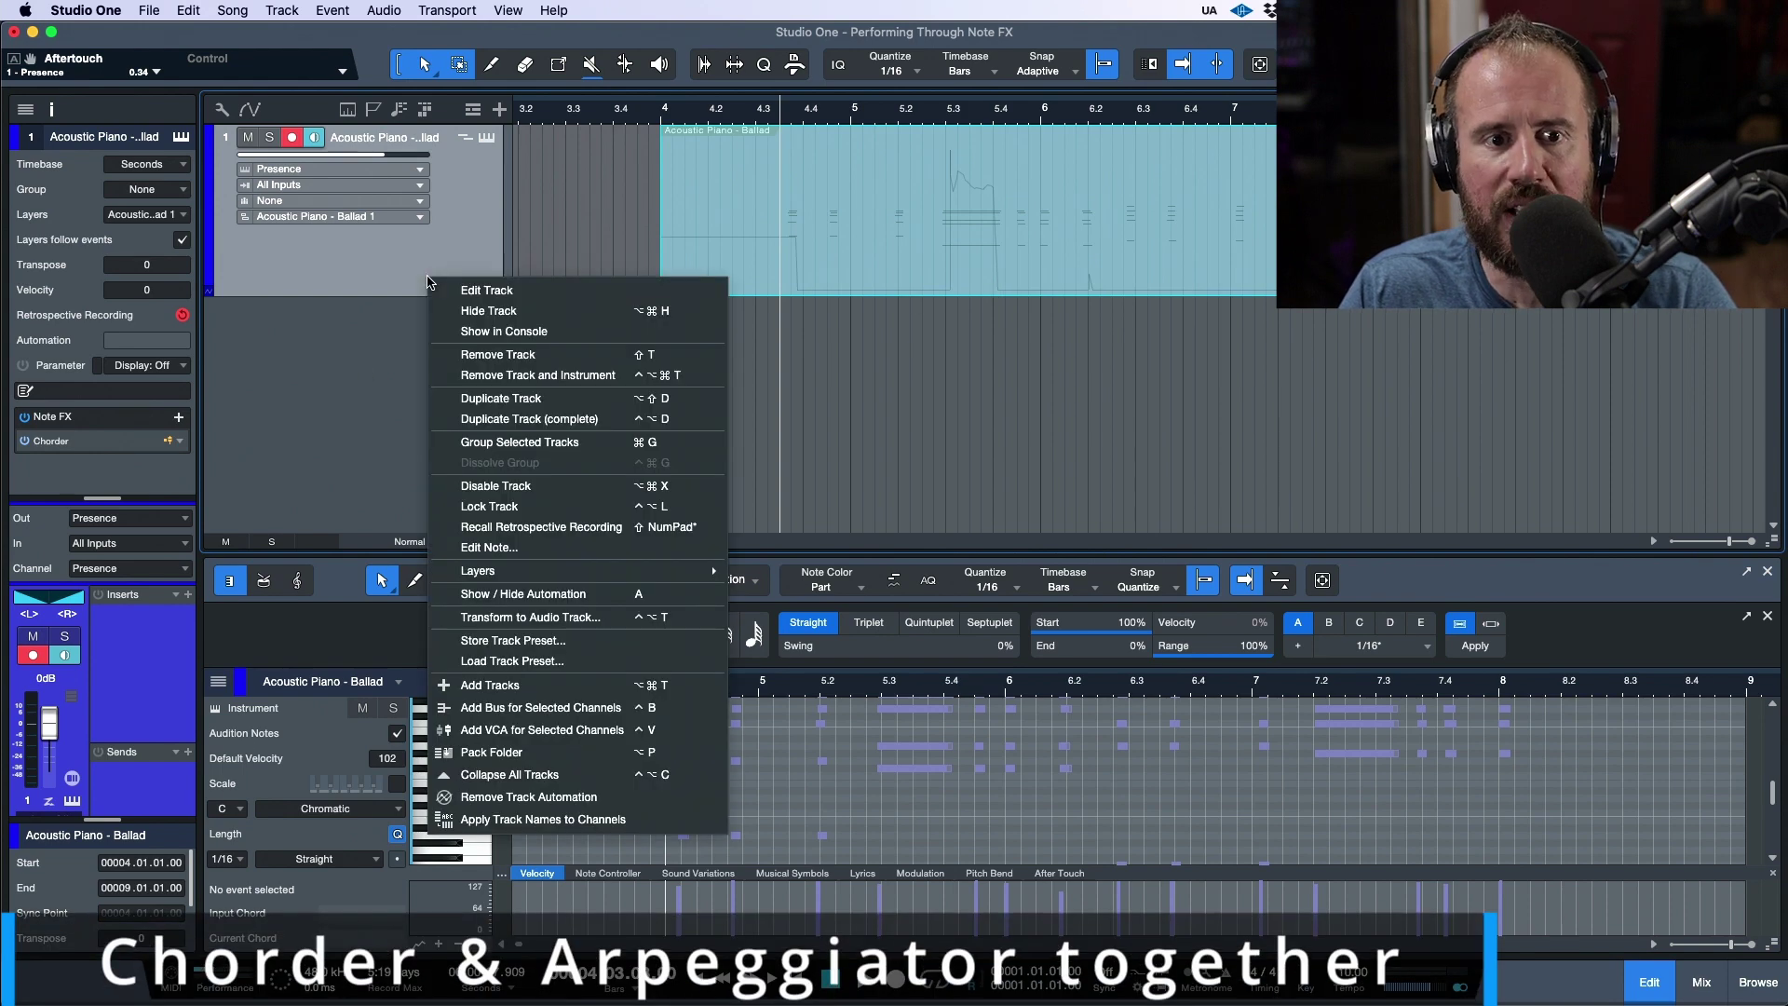
key("Escape")
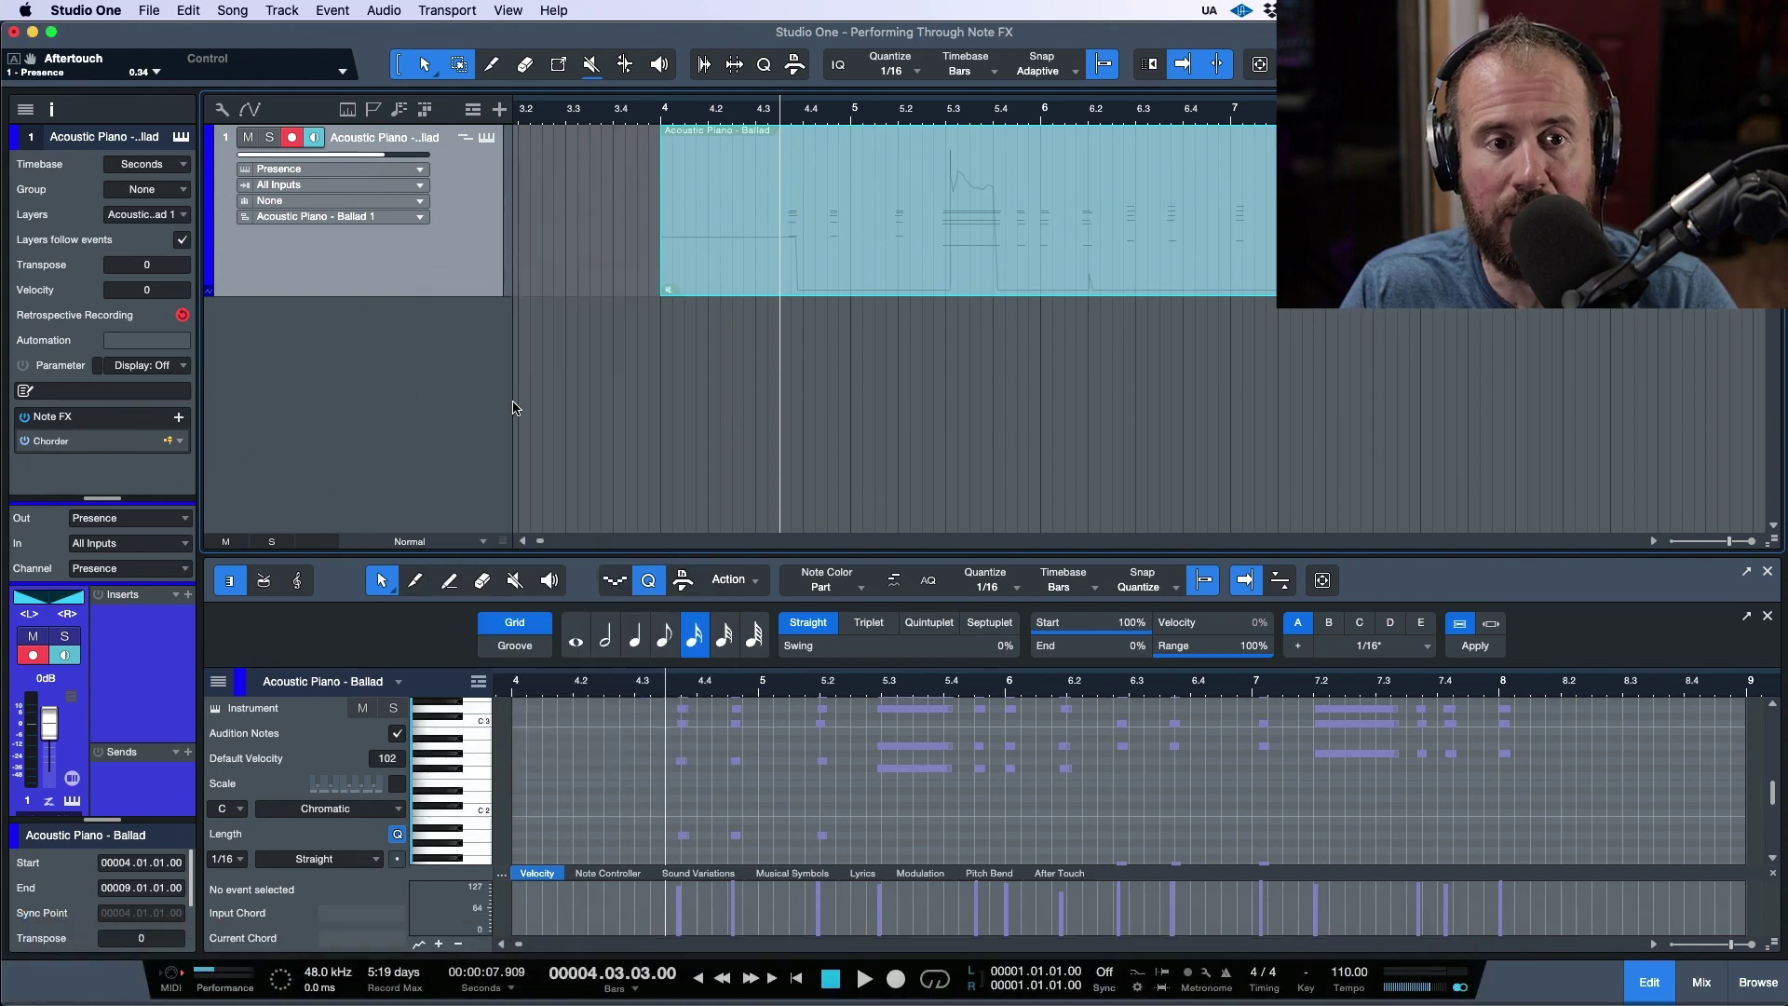
left_click(292, 136)
left_click(314, 137)
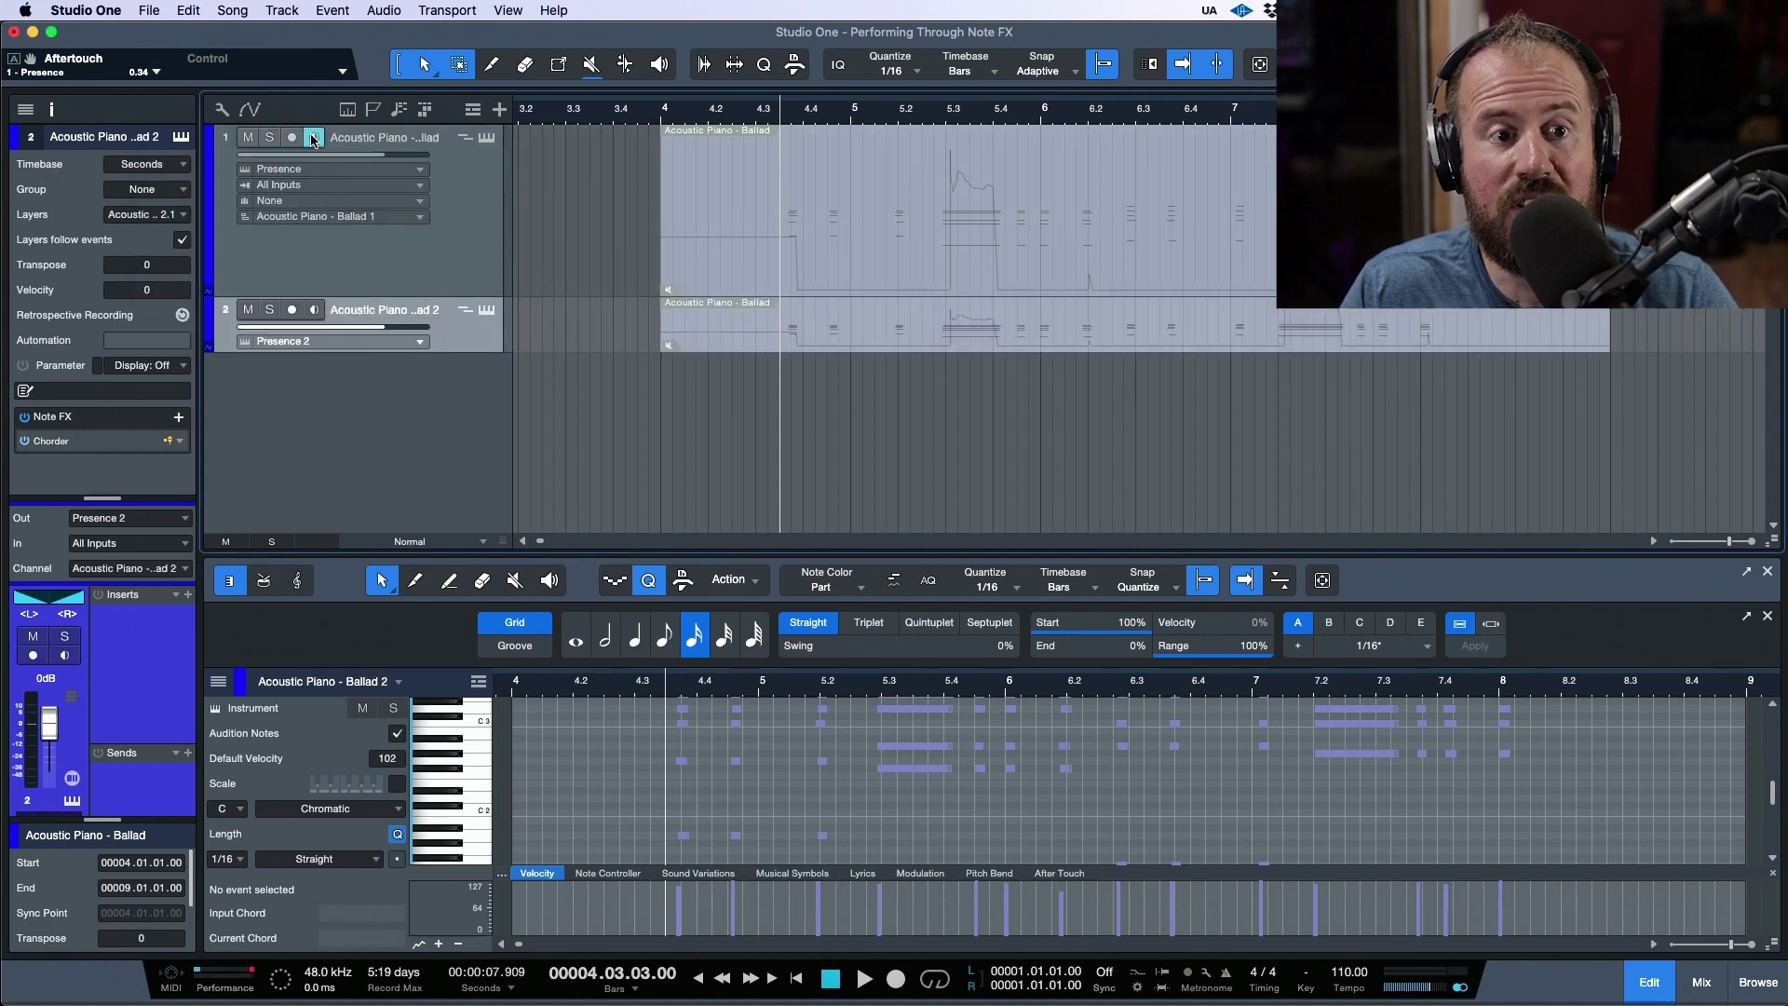
Show the mixer with the Instruments list, enlarge track 2 and delete its copied part.
key("F3")
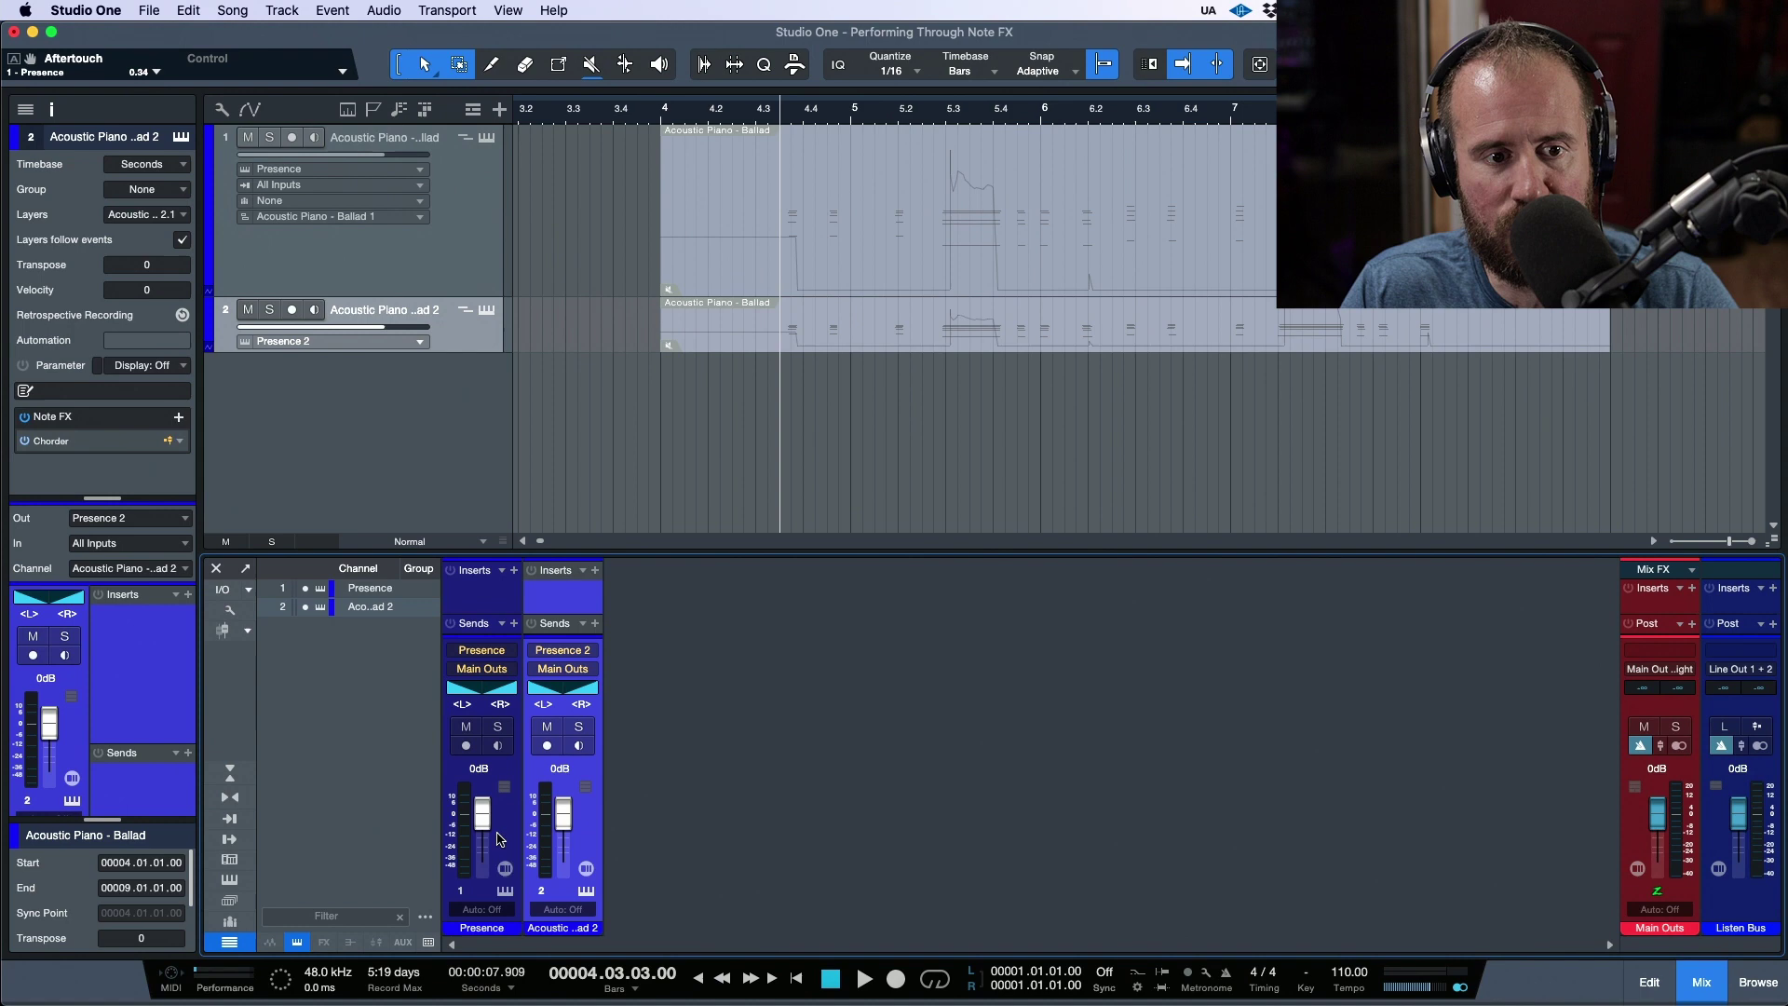
left_click(231, 861)
left_click(231, 861)
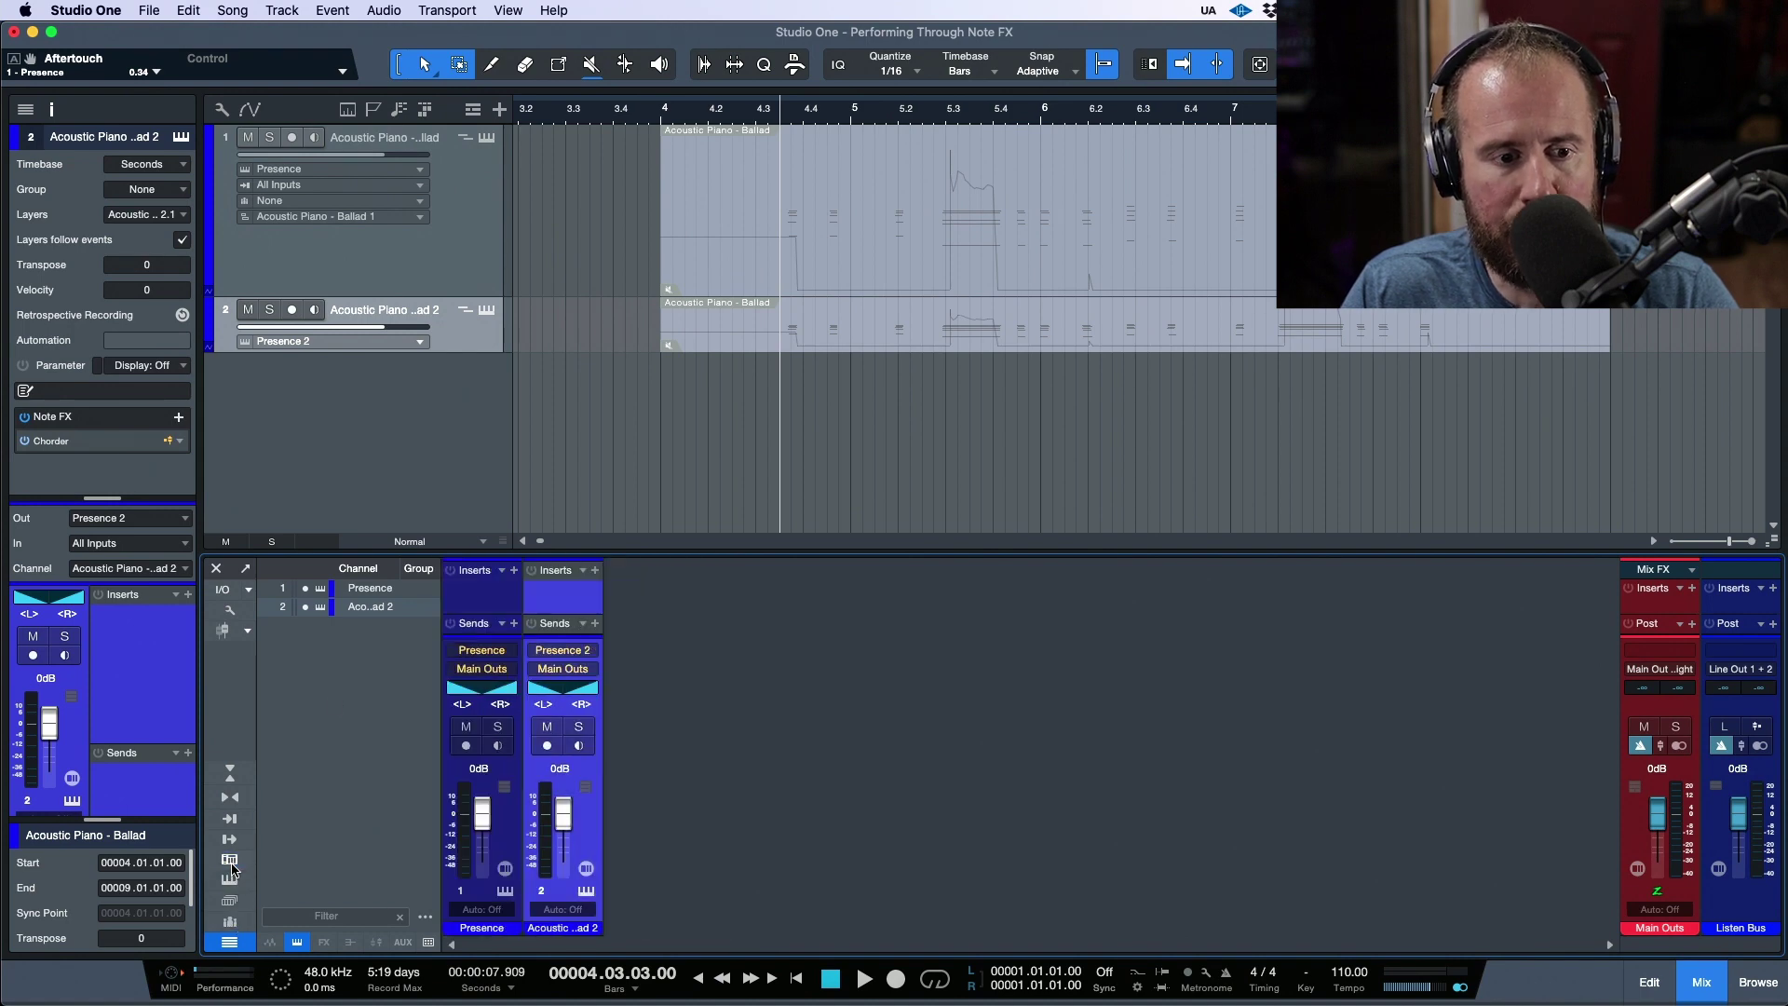
left_click(230, 879)
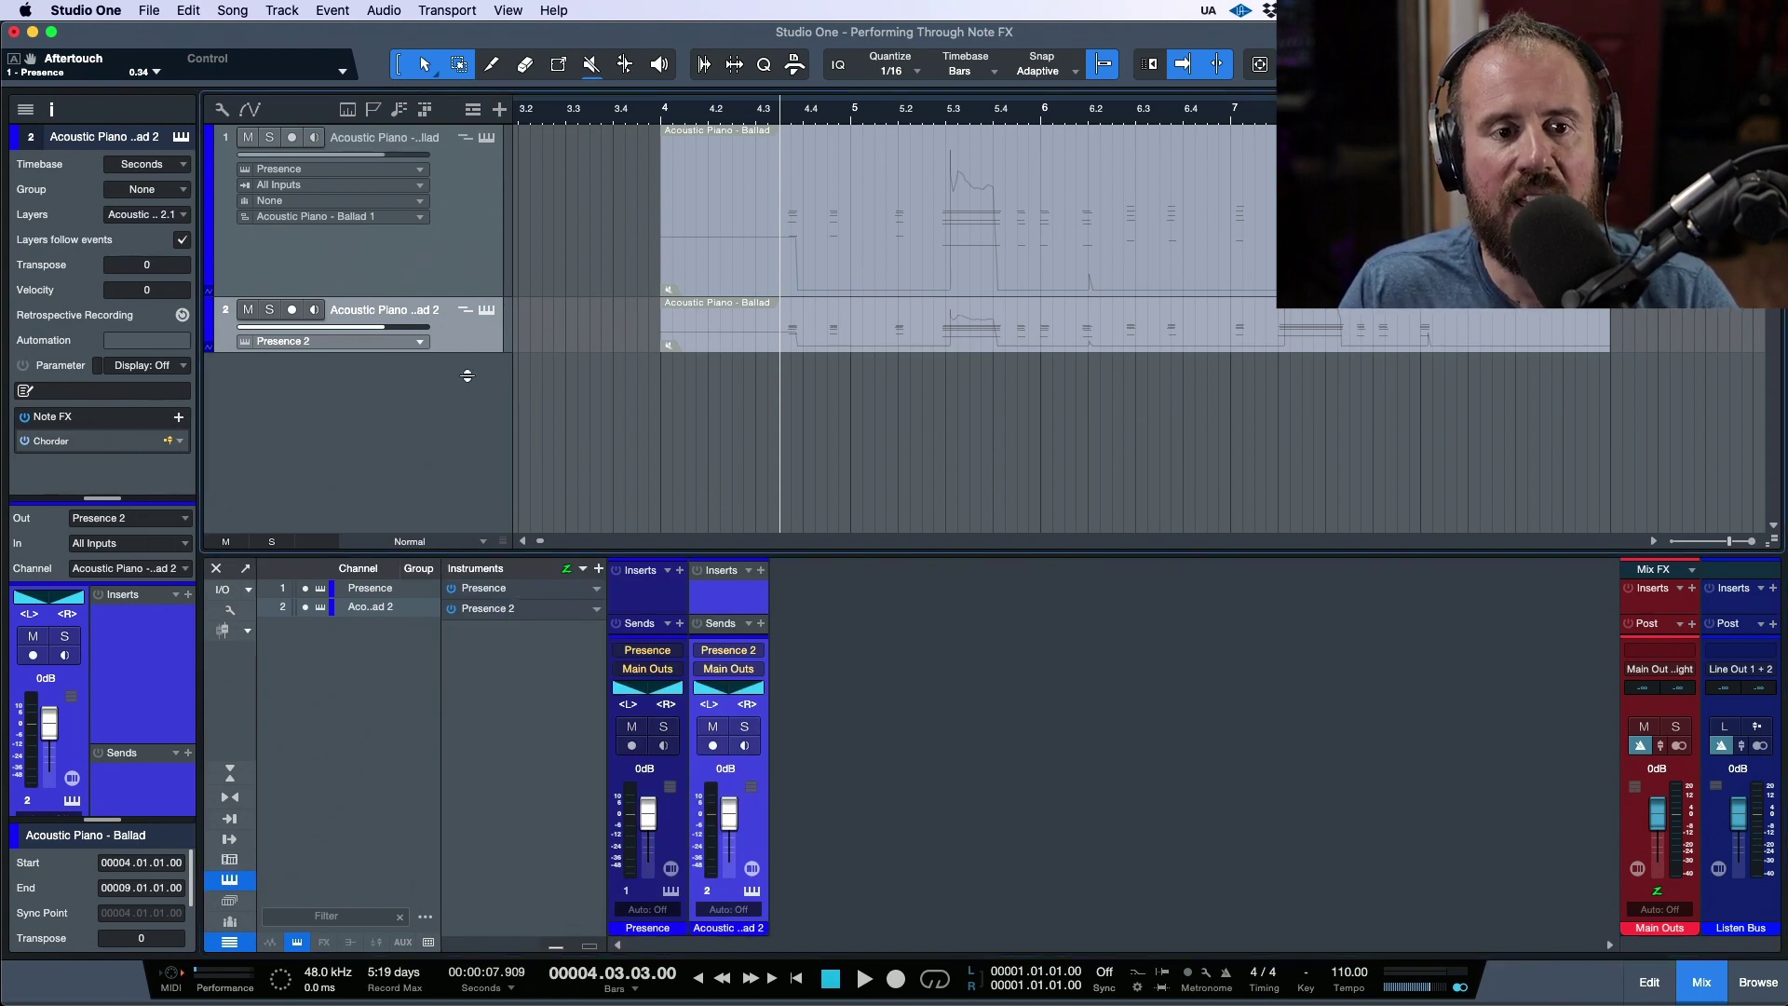
left_click_drag(470, 357, 469, 419)
left_click(942, 421)
key("Delete")
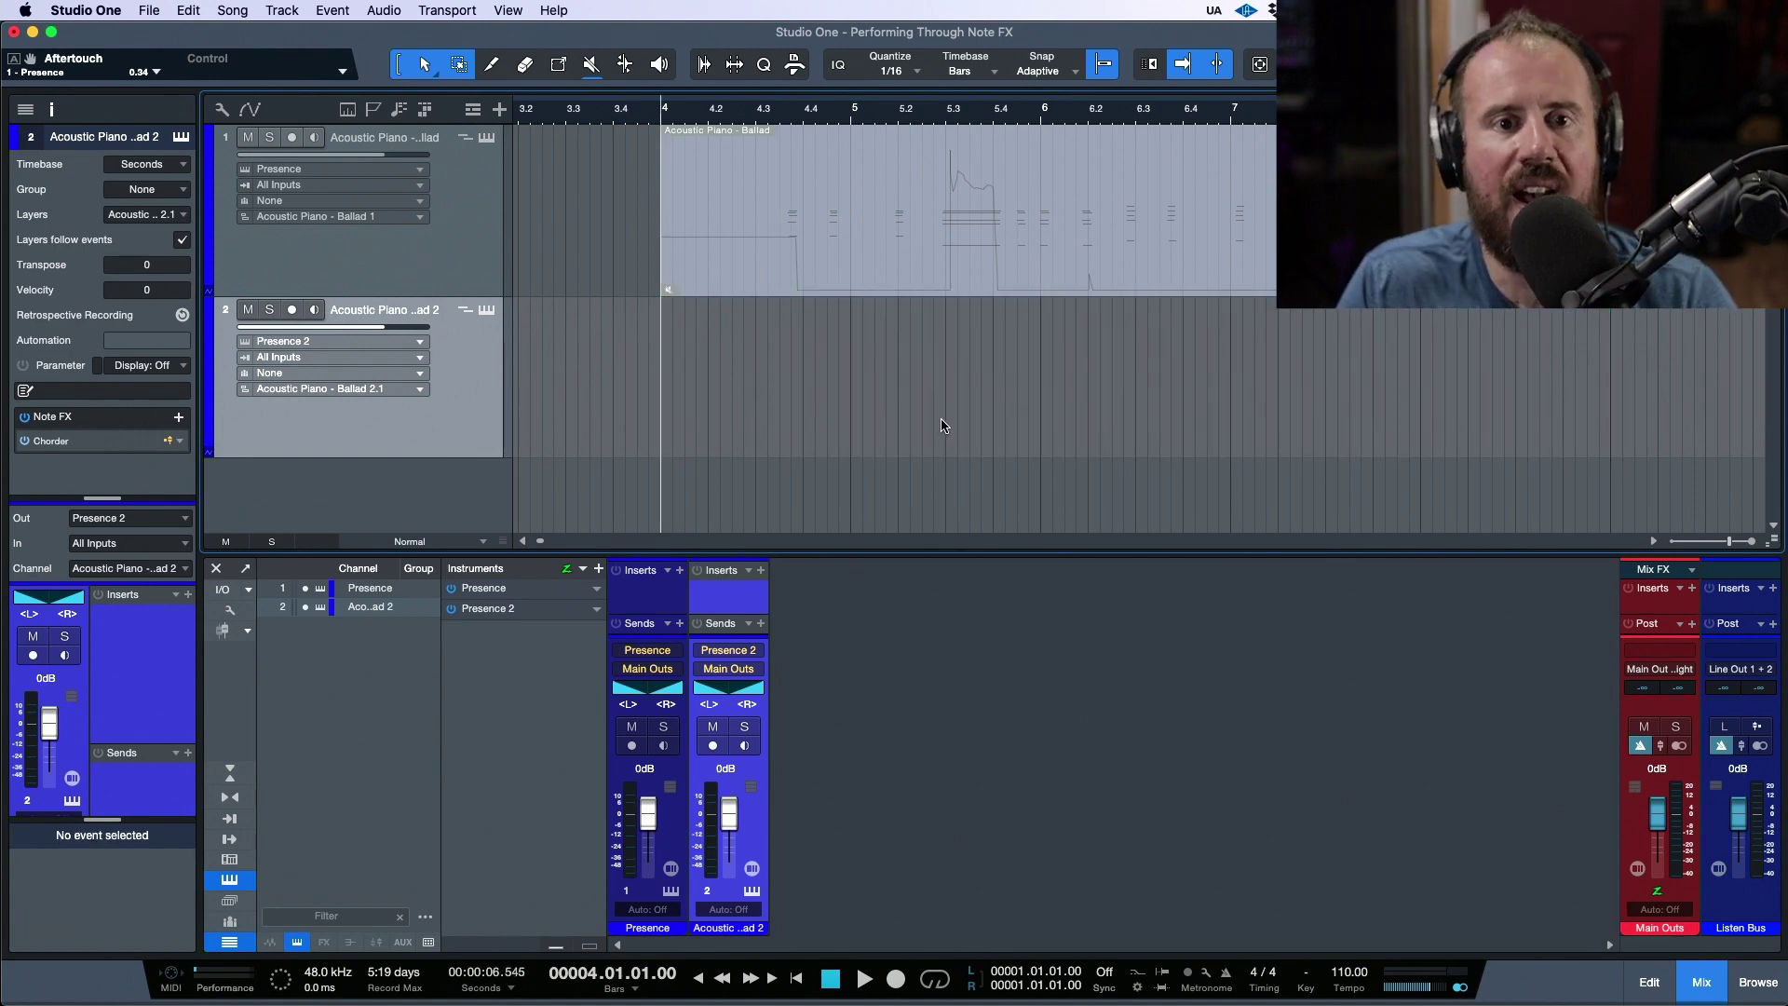
Create an empty pattern on track 2 and set the track timebase to Beats.
scroll(942, 425, "left", 5)
key("super+shift+p")
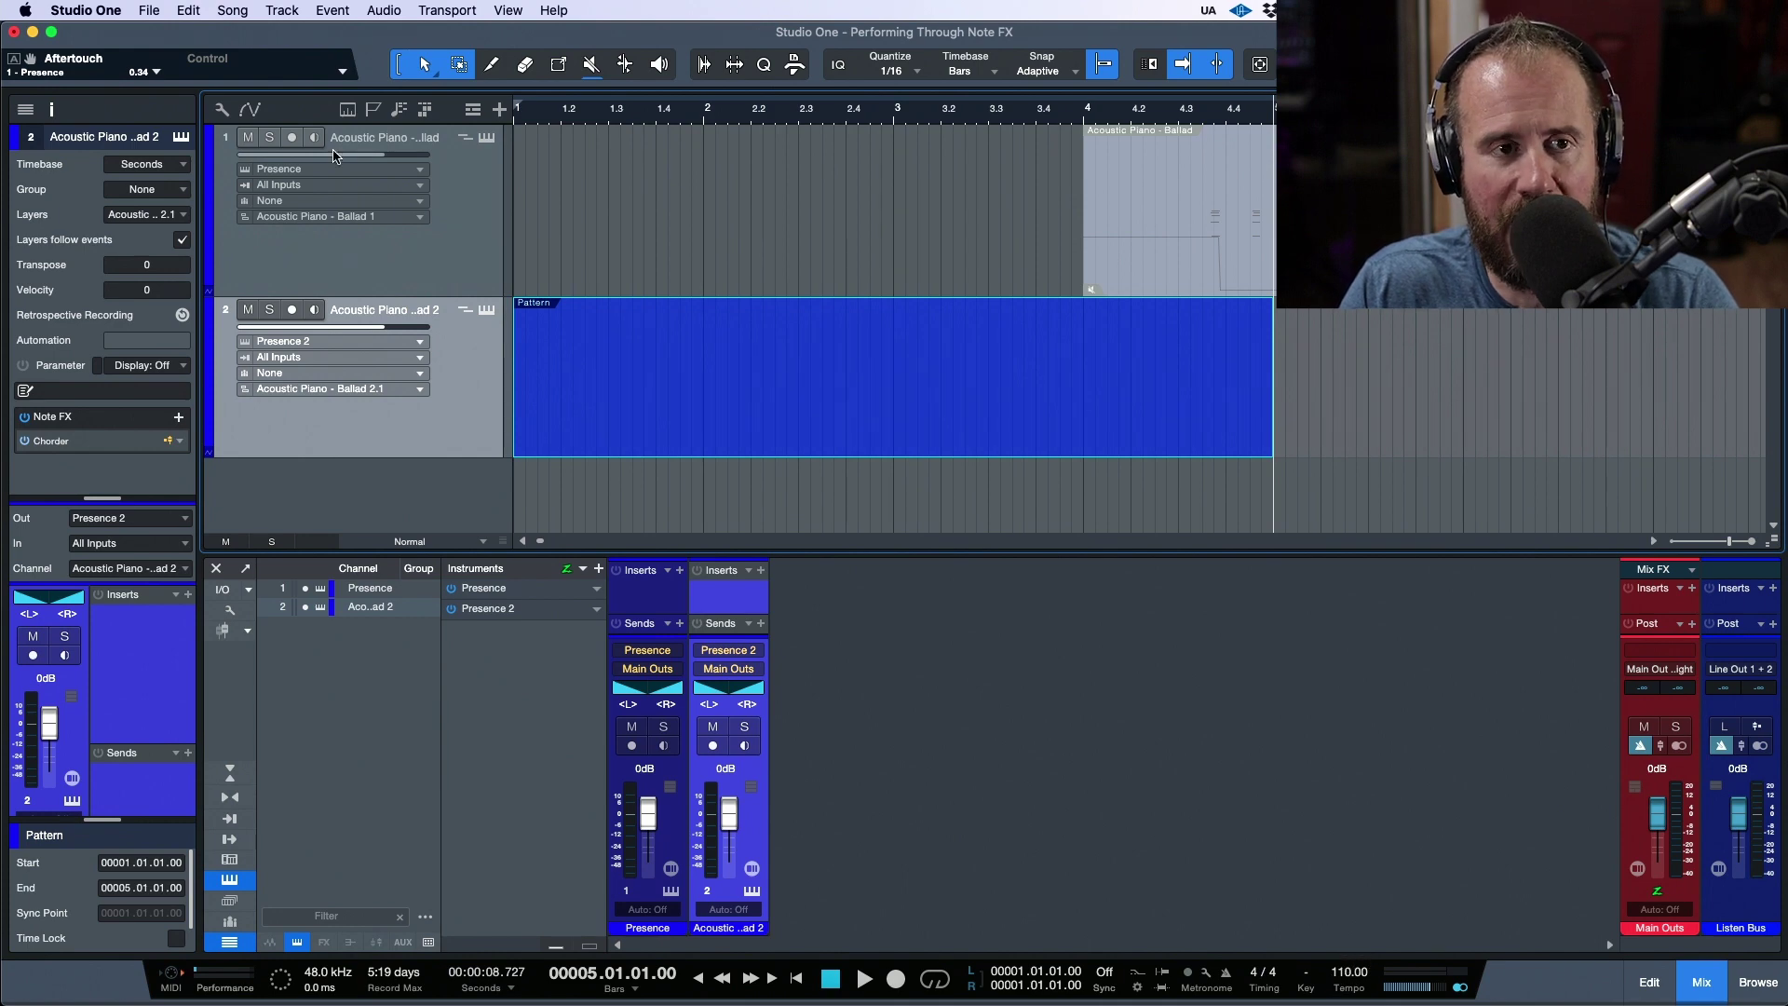
left_click(184, 166)
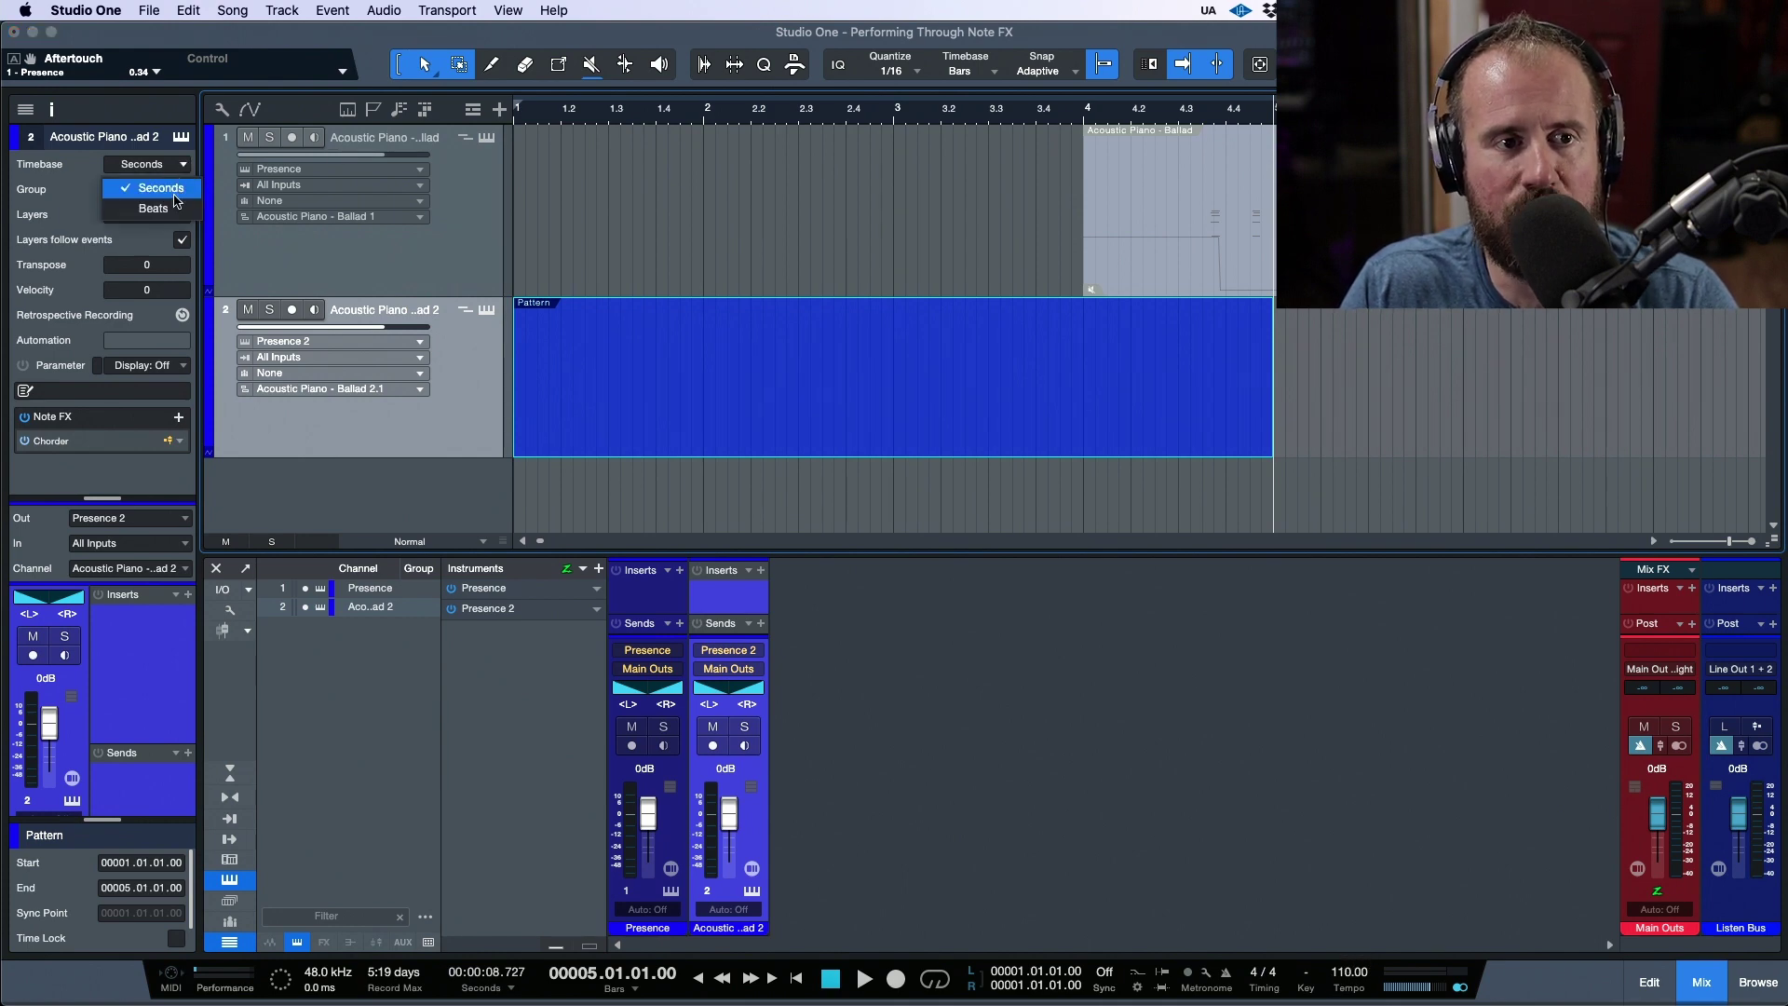
left_click(181, 184)
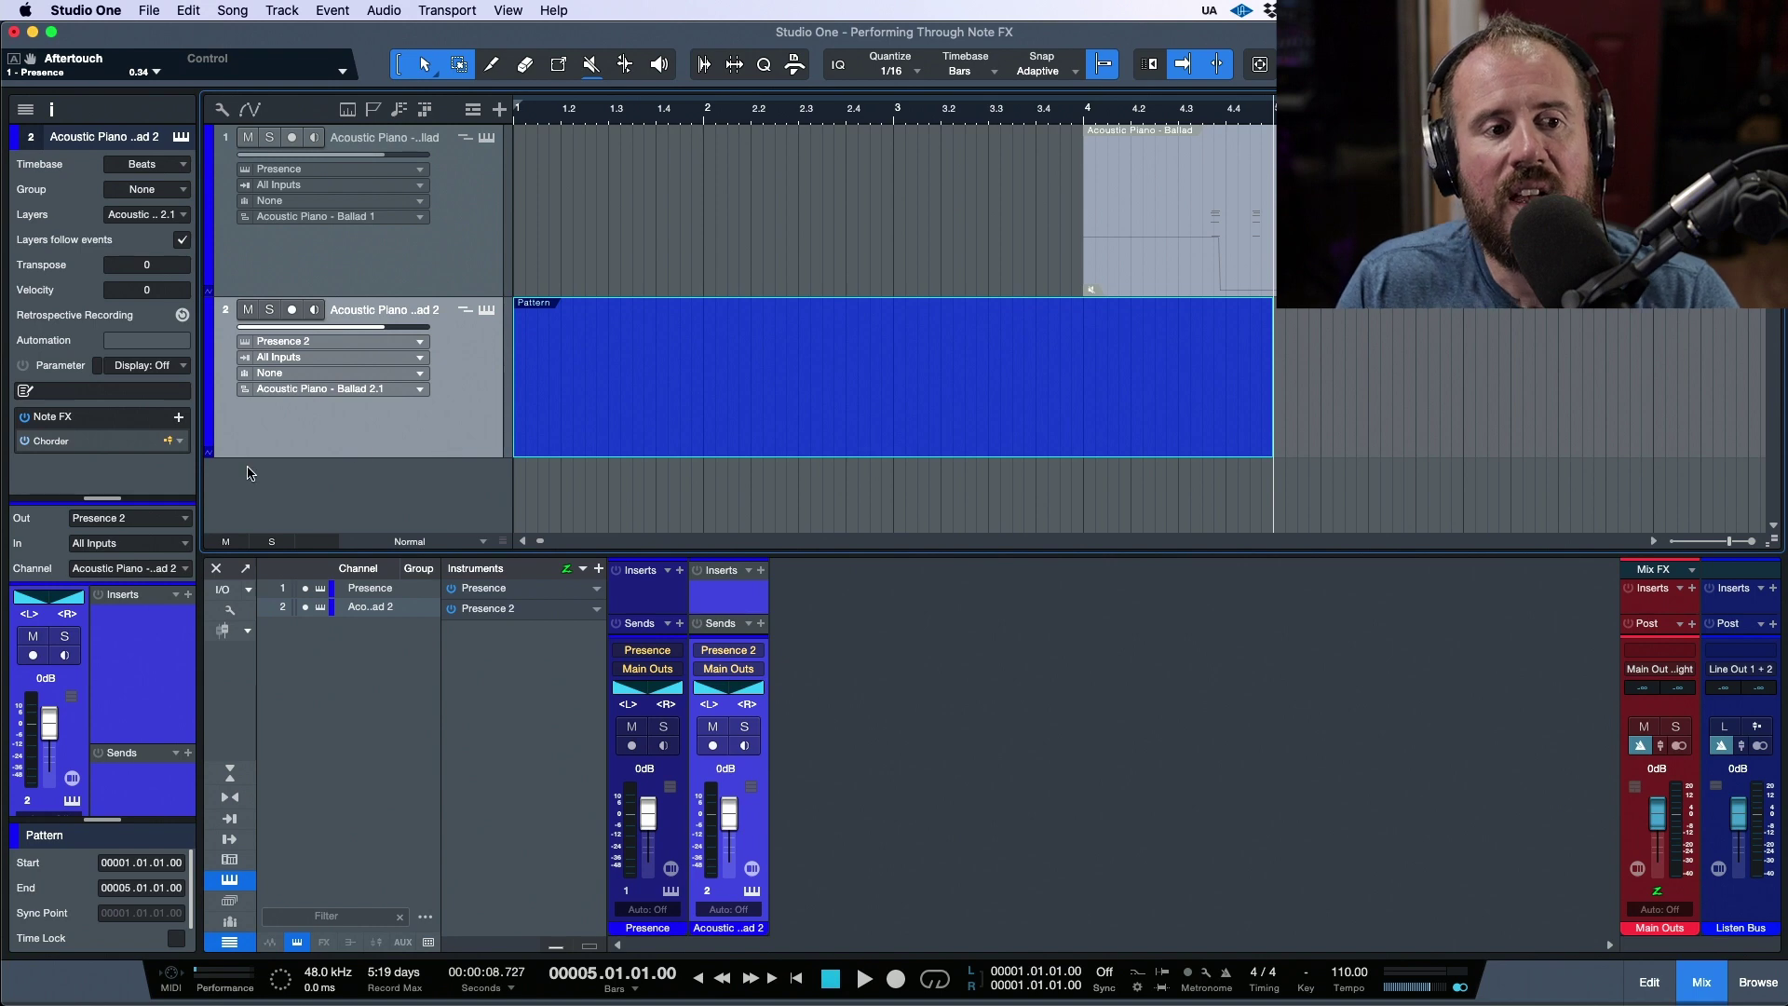
Add a Down/Up Arpeggiator after Chorder, delete track 2's pattern event and return to bar 1.
left_click(179, 418)
left_click(240, 433)
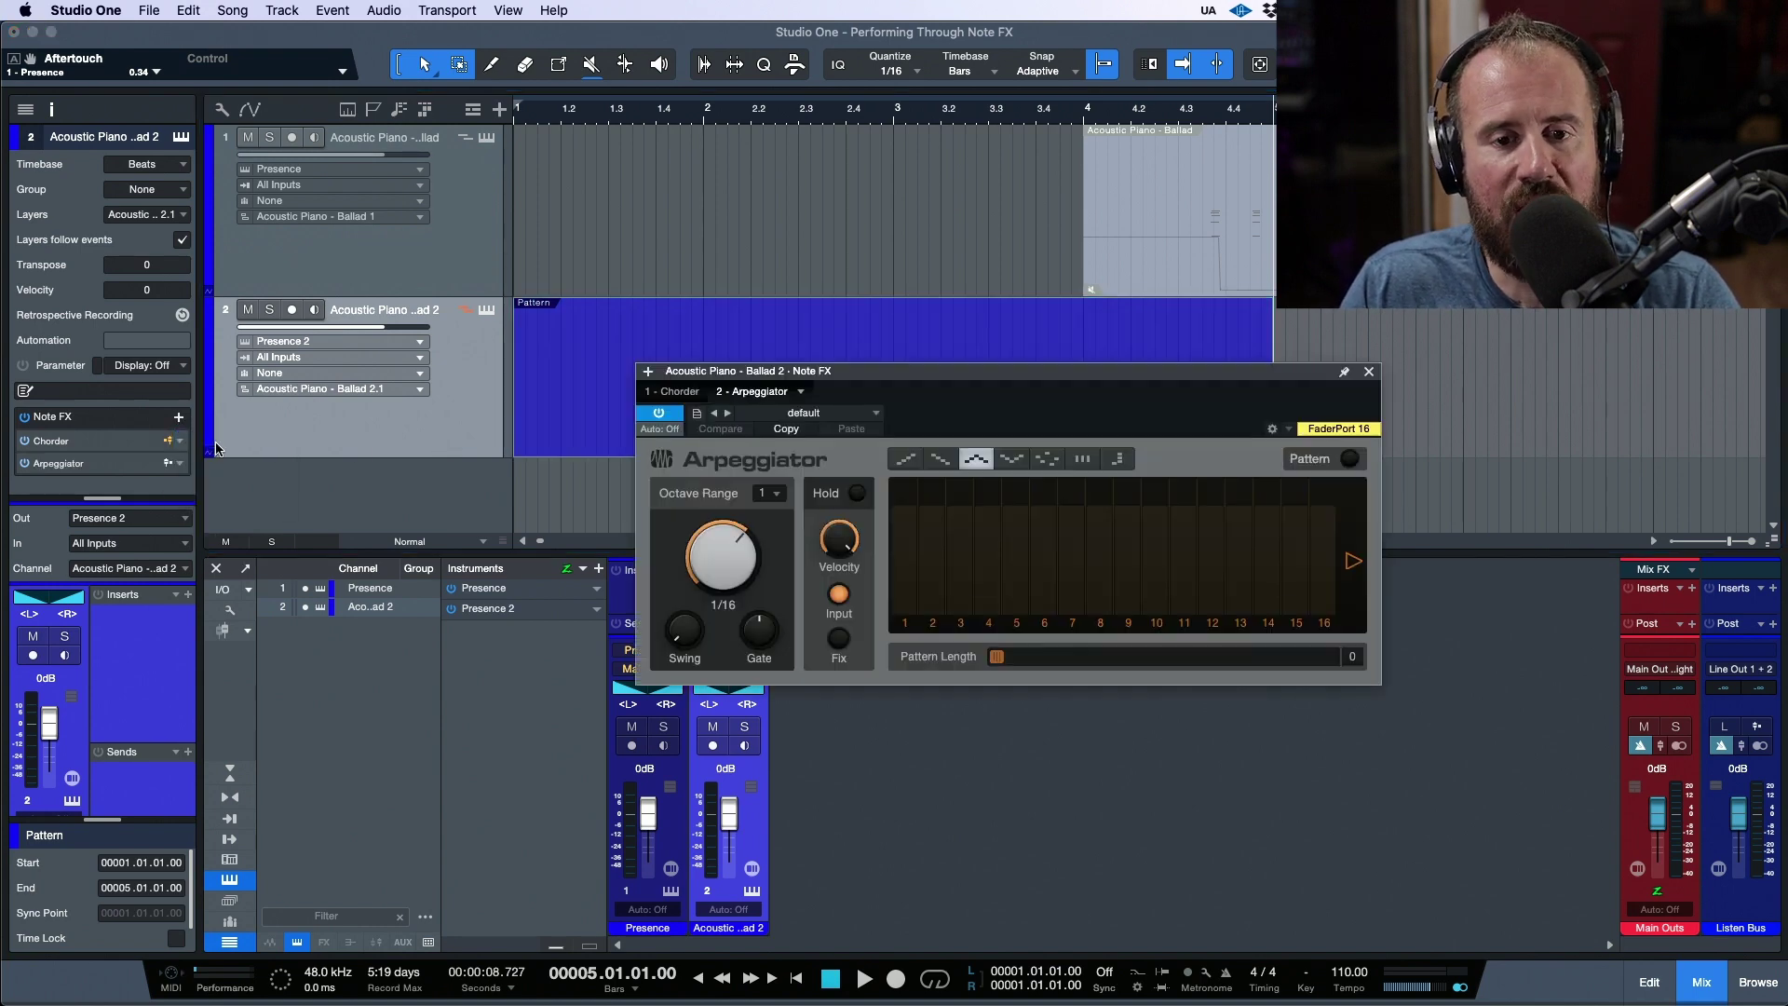
left_click(170, 466)
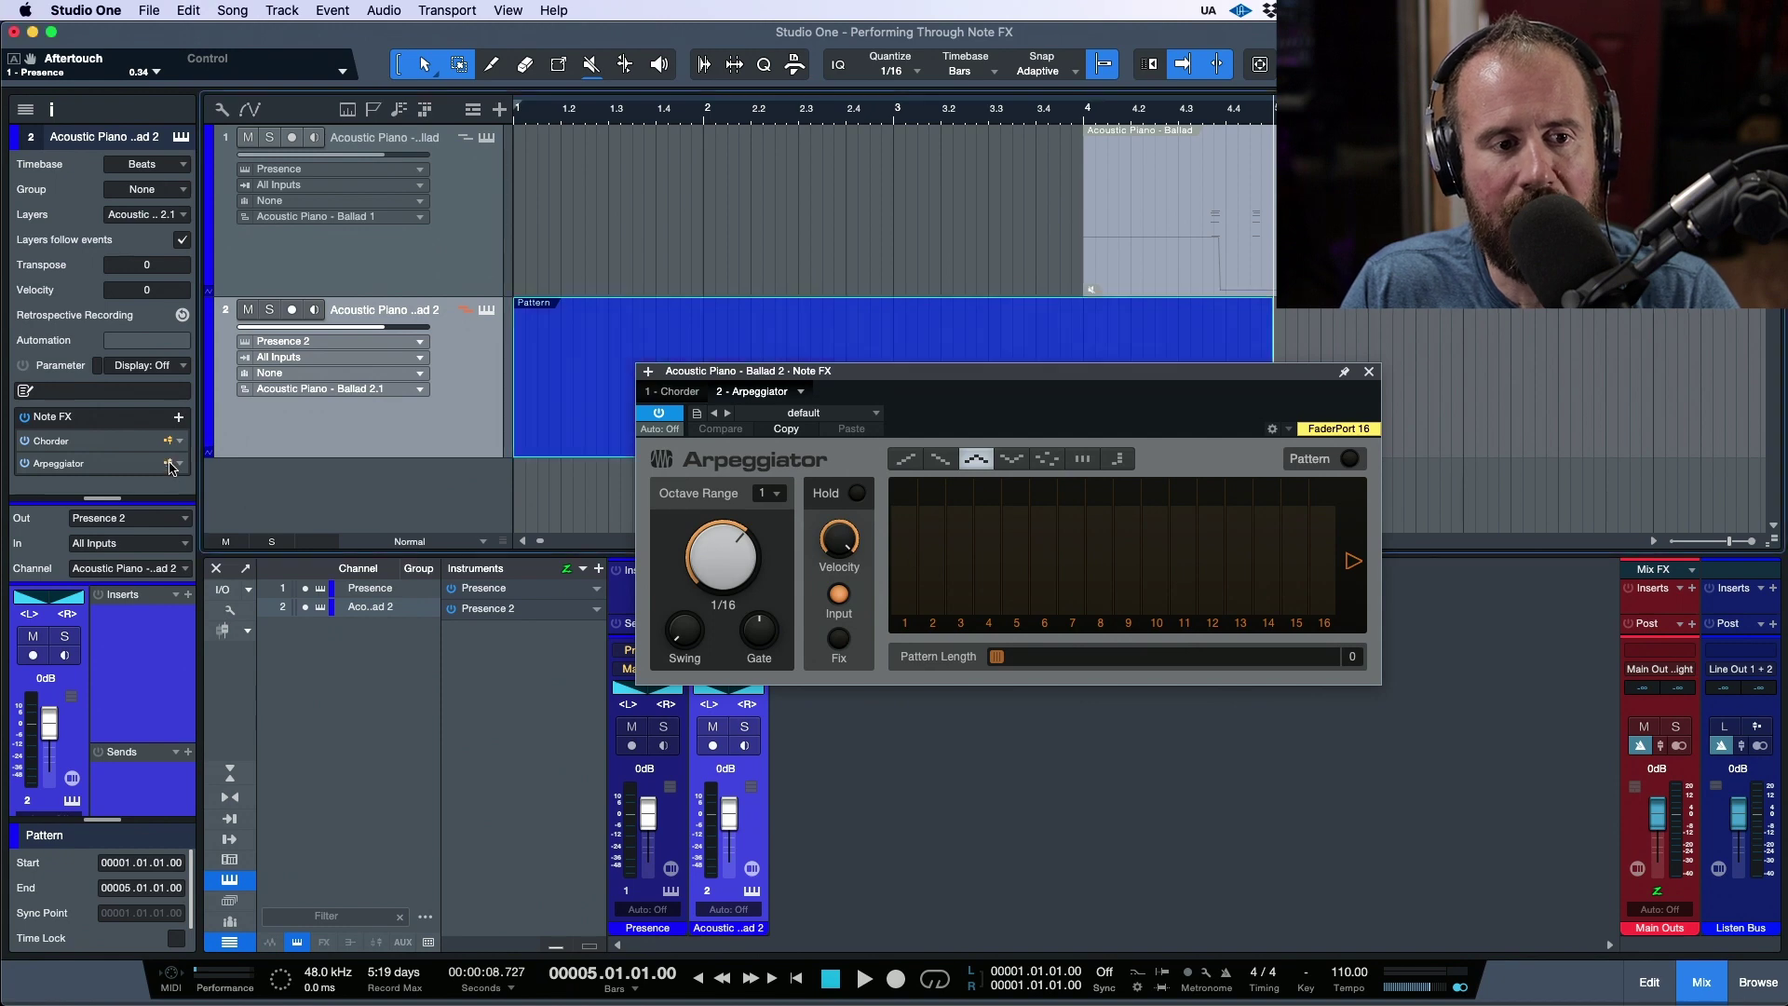
left_click(837, 465)
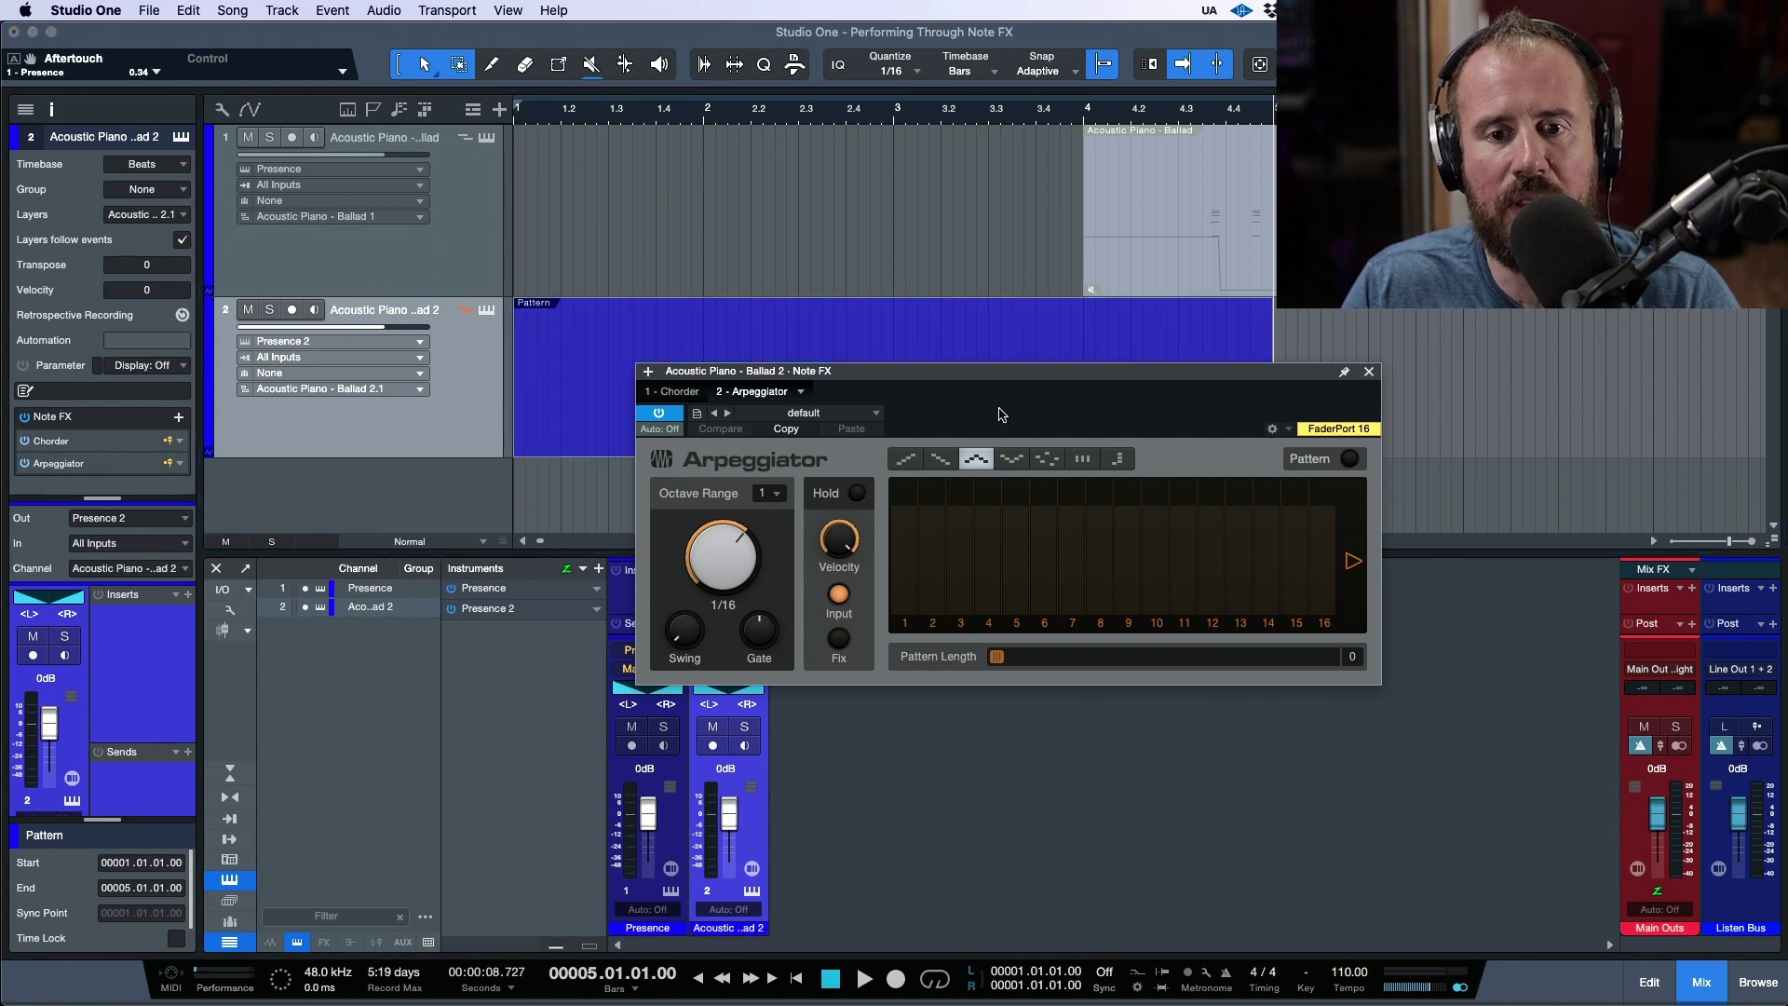
left_click(1012, 458)
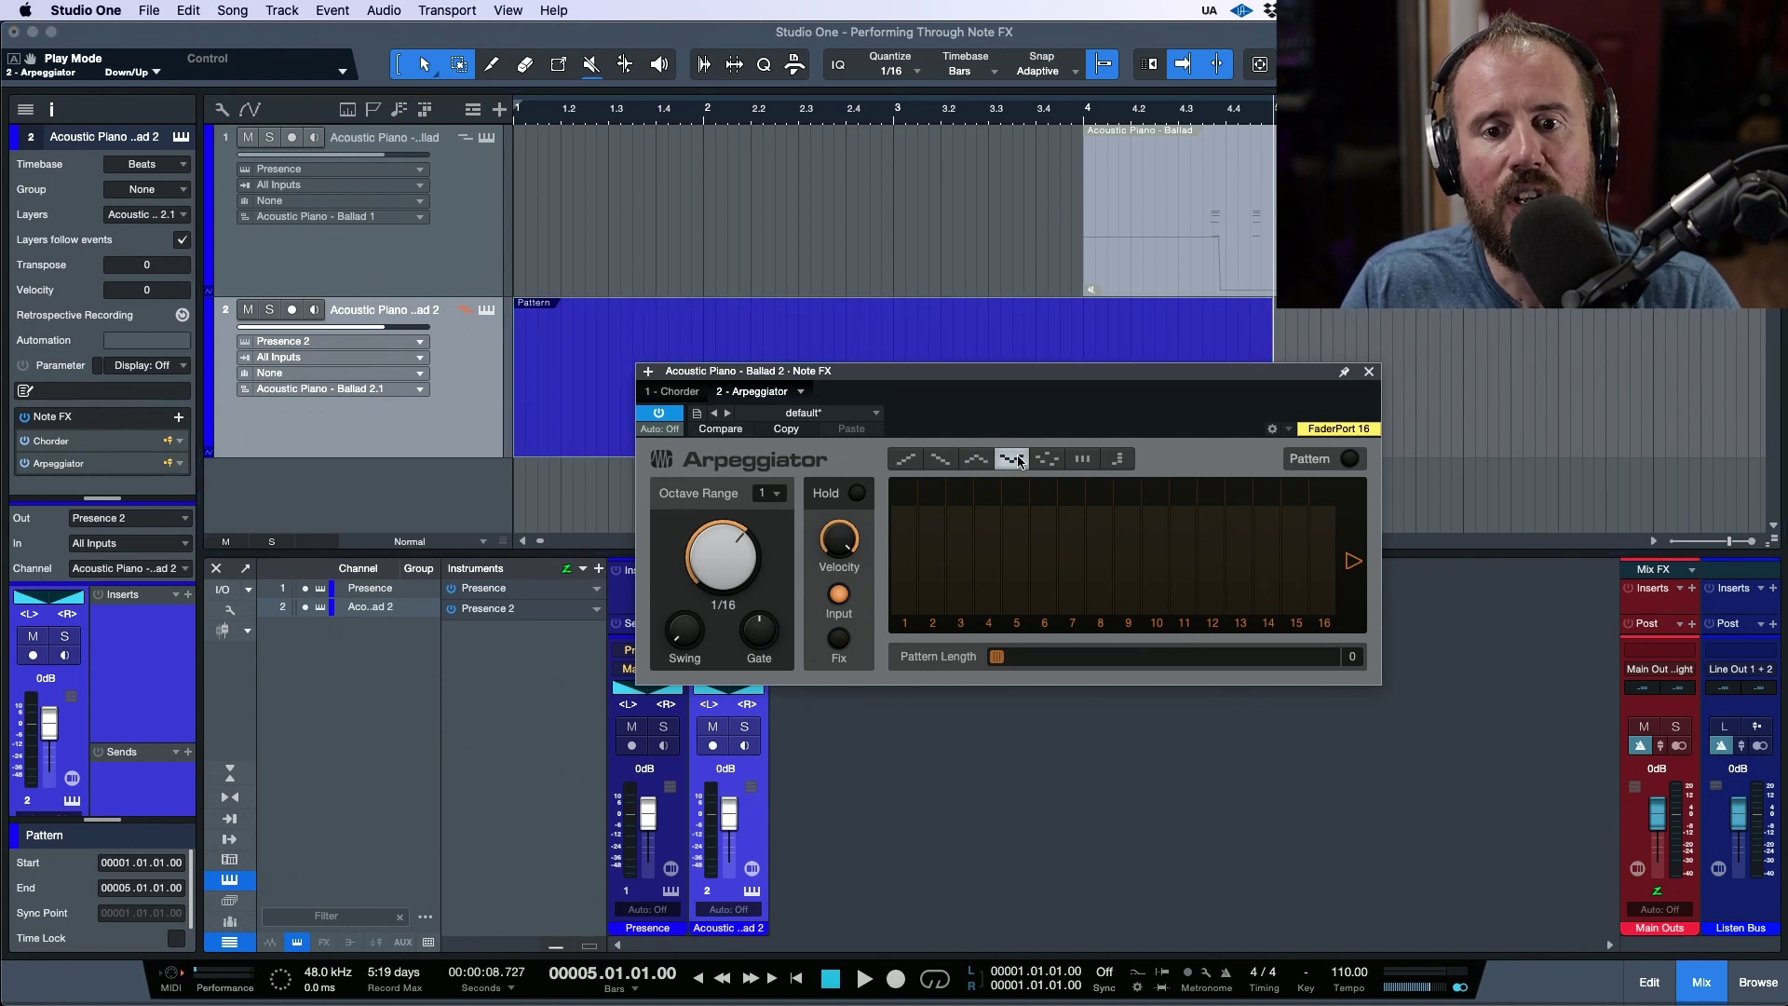
left_click(1367, 371)
key("Delete")
key("comma")
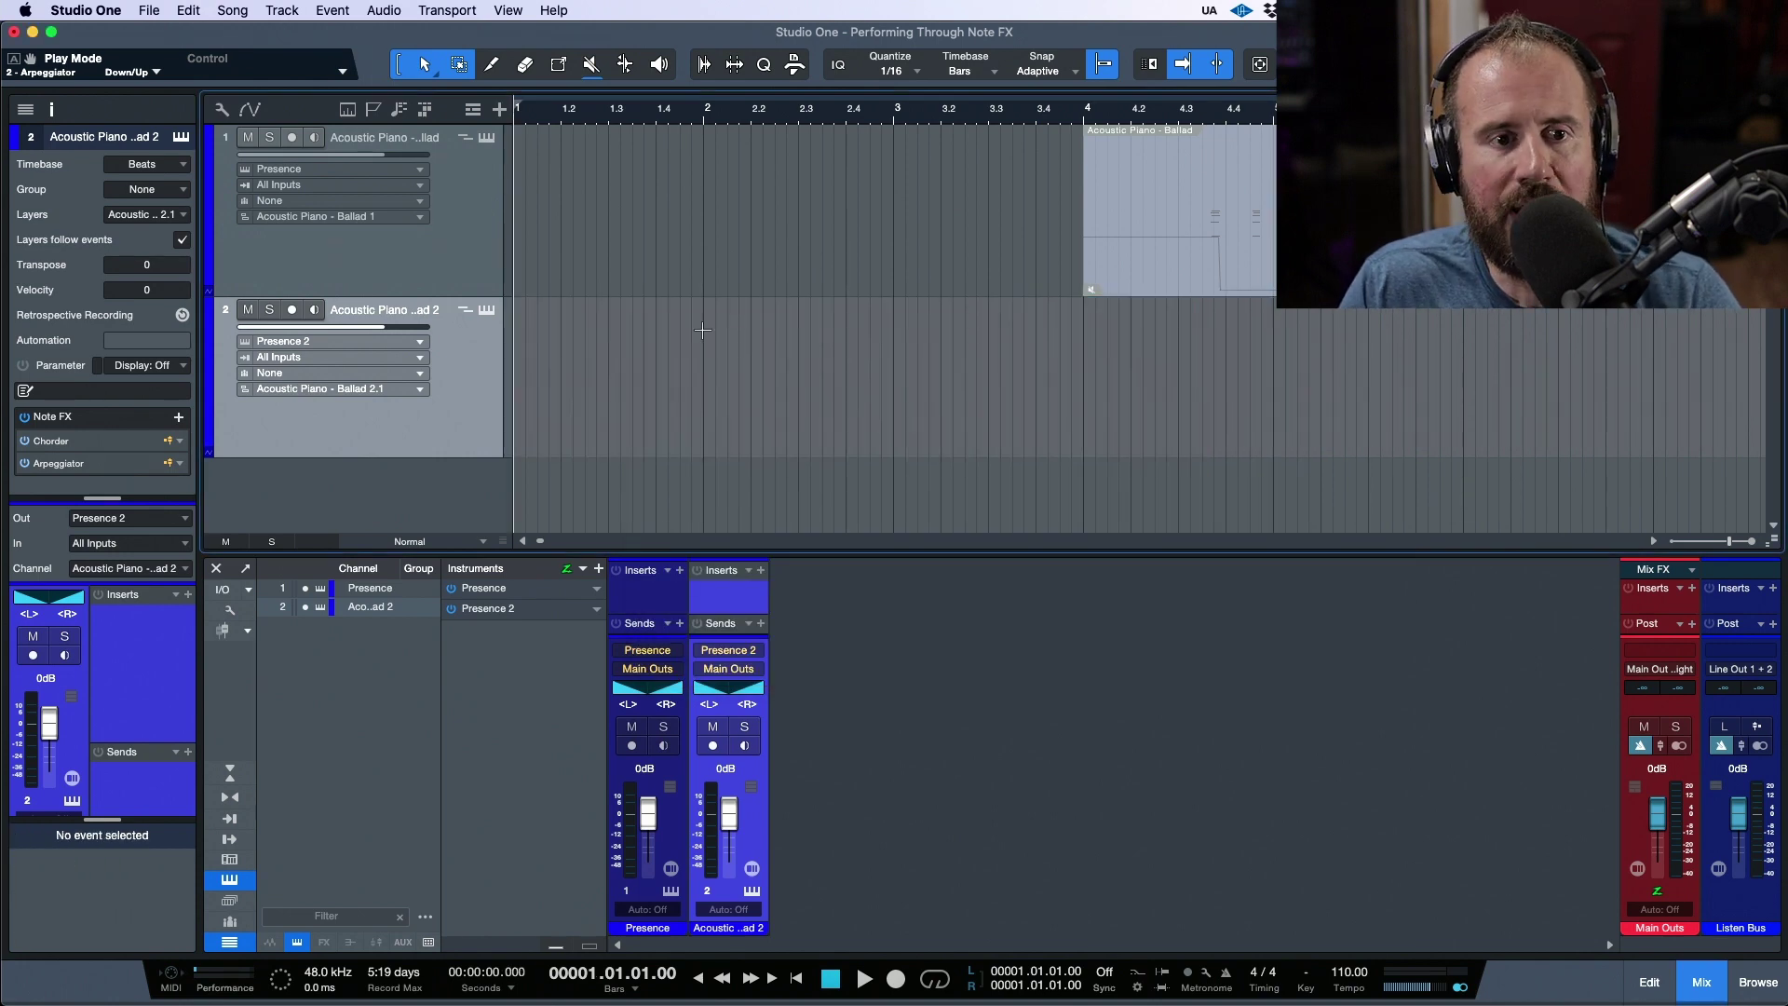
Arm the duplicated piano track for recording and set its transpose to 12.
left_click(291, 310)
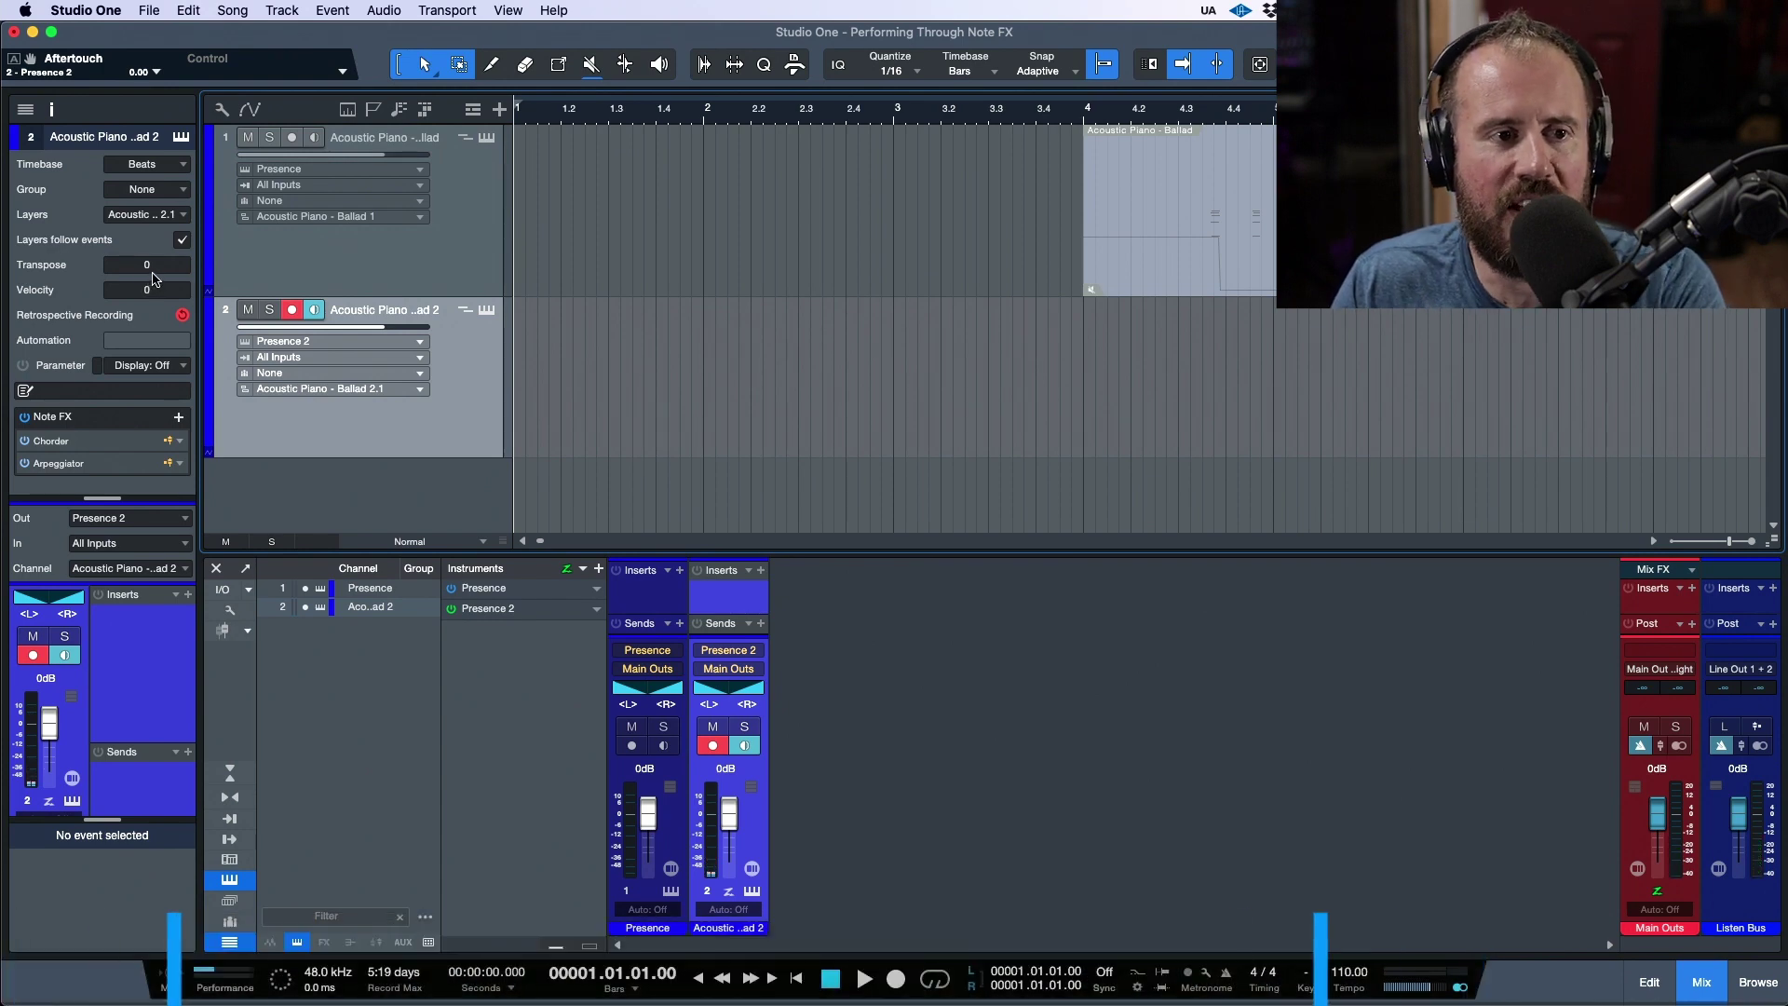
double_click(146, 266)
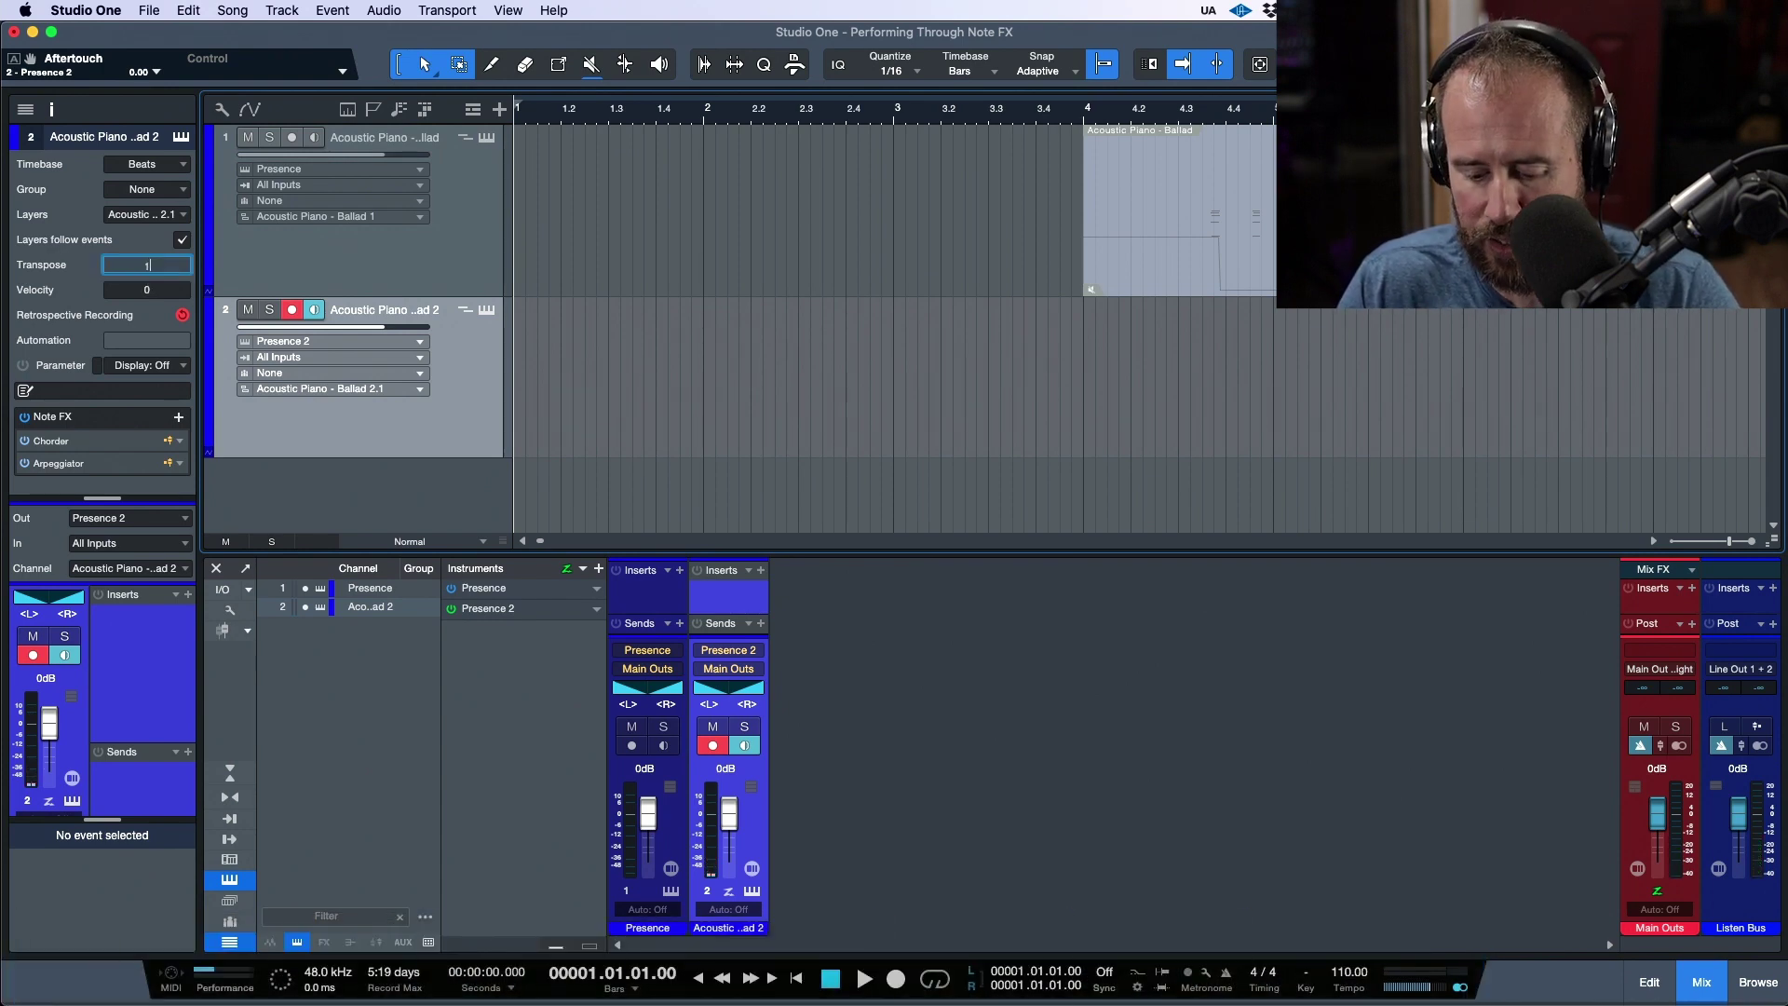
key("Return")
double_click(146, 264)
type("12")
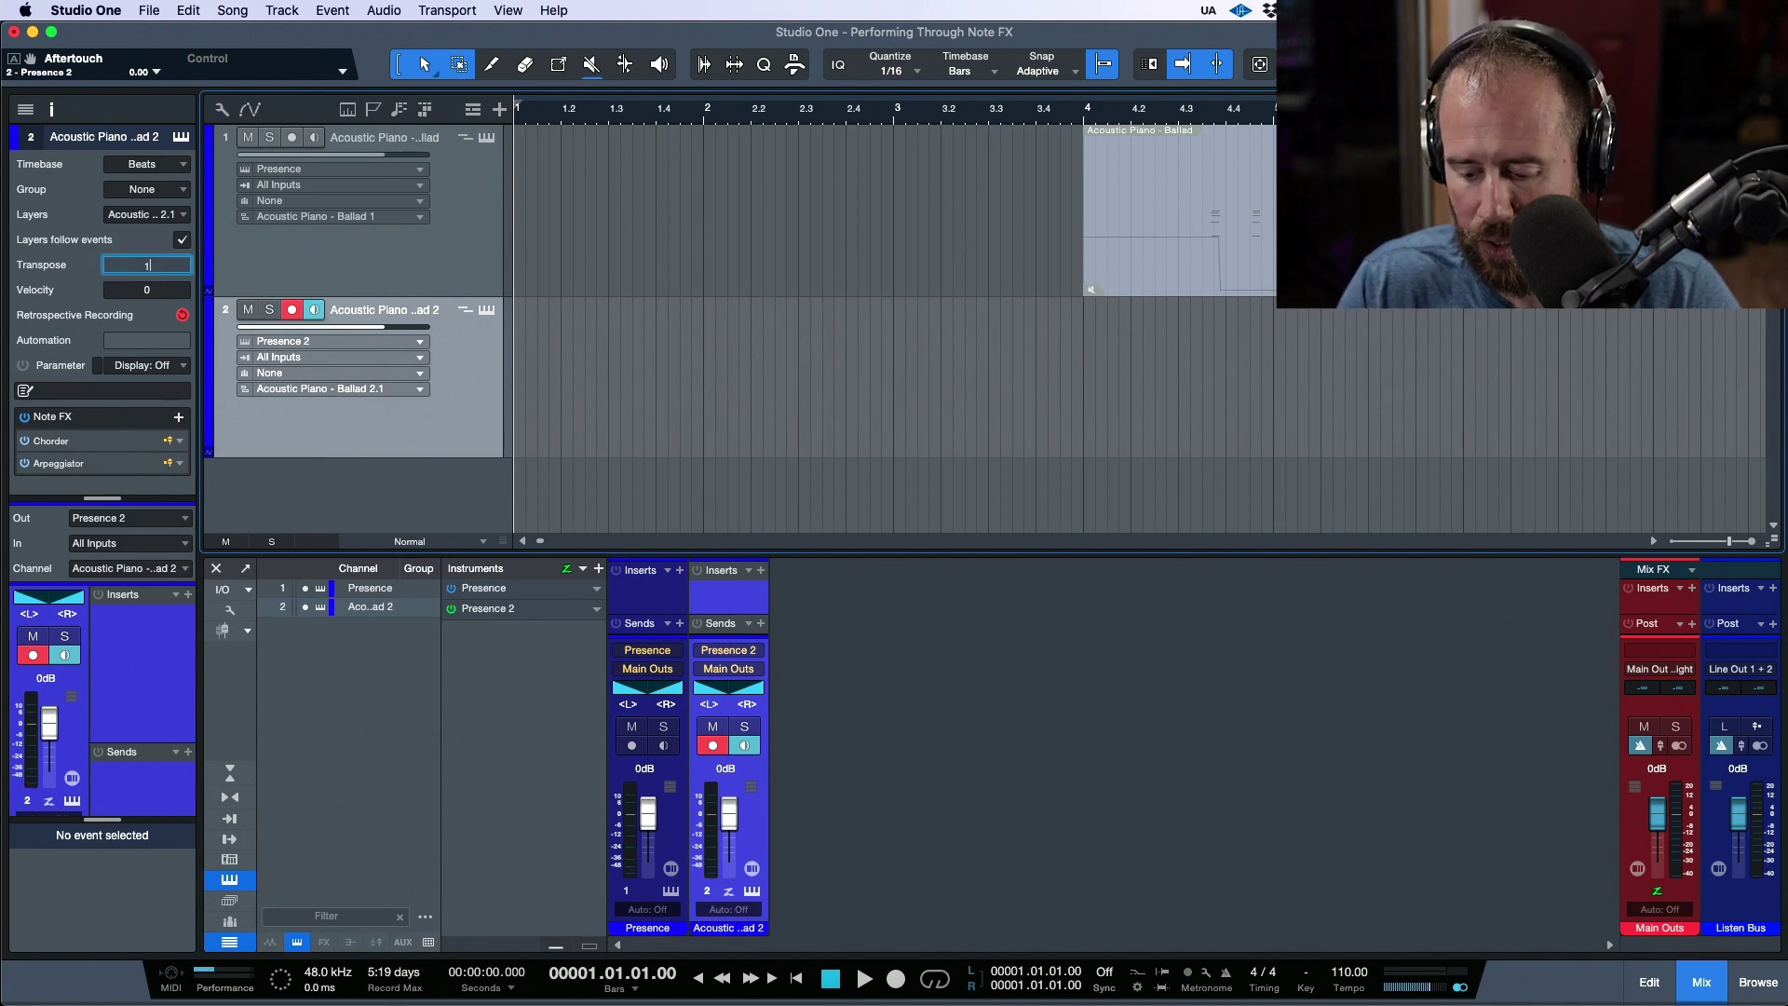
key("Return")
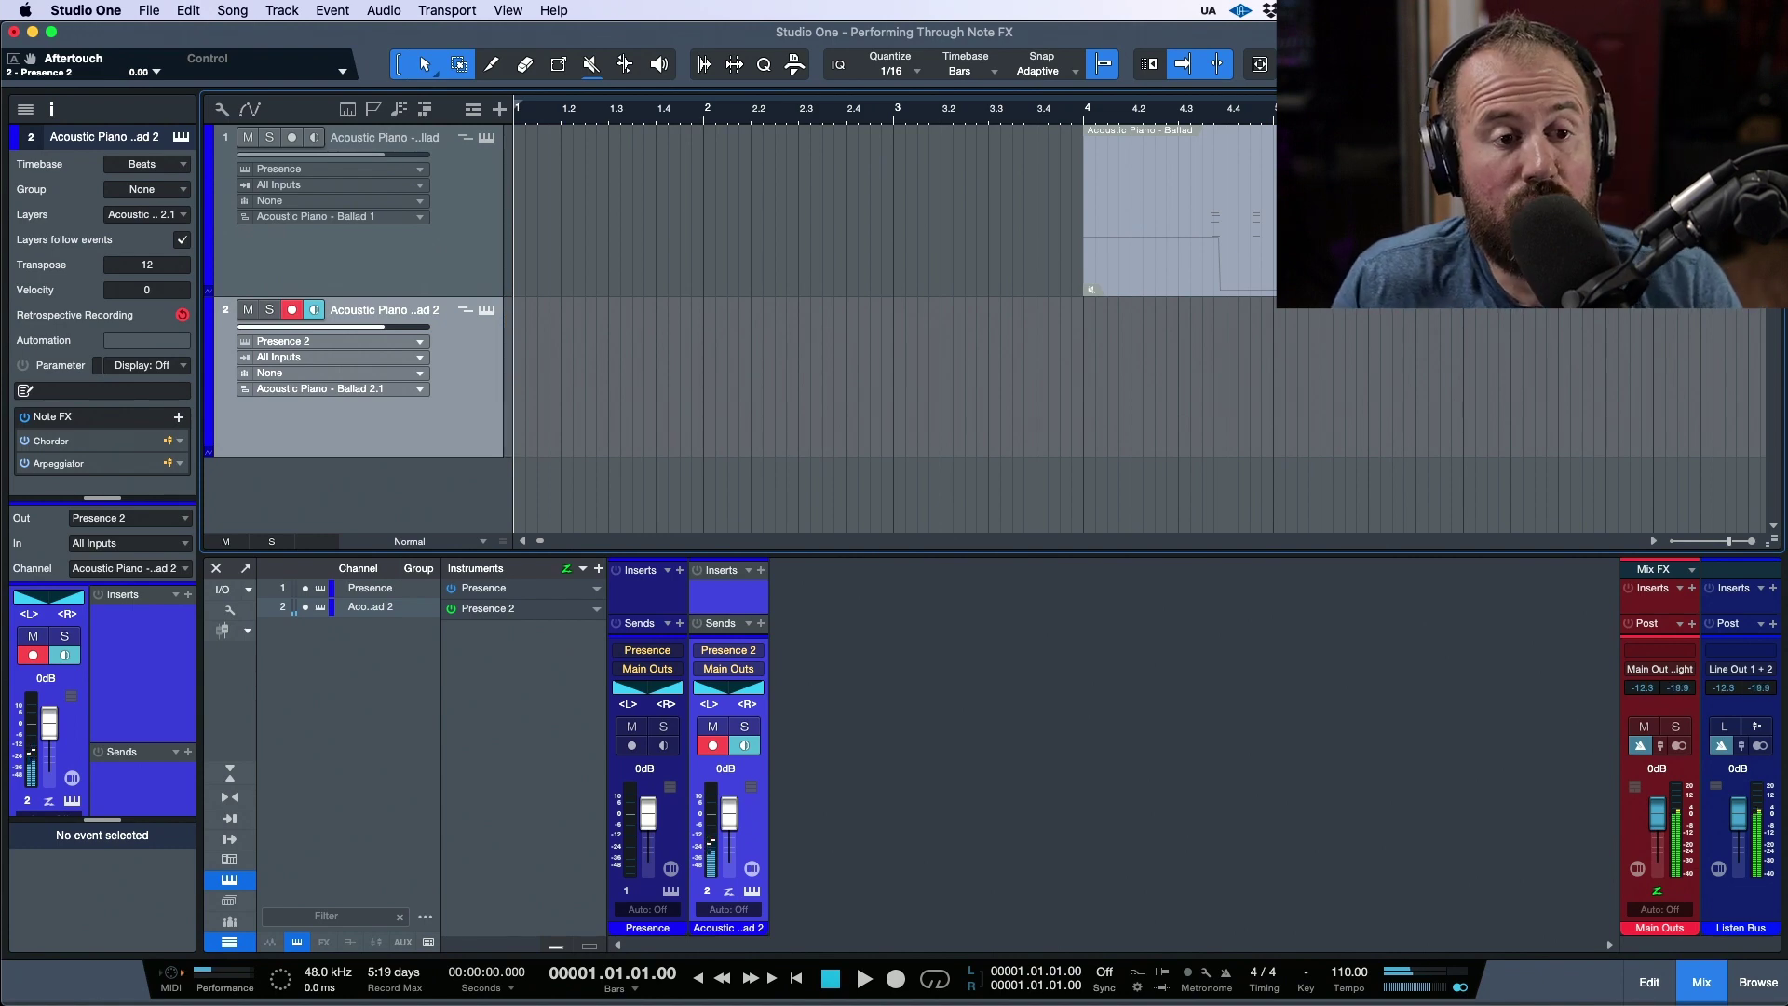
Set the track's fixed velocity to 110 in the Inspector.
left_click_drag(156, 293, 160, 270)
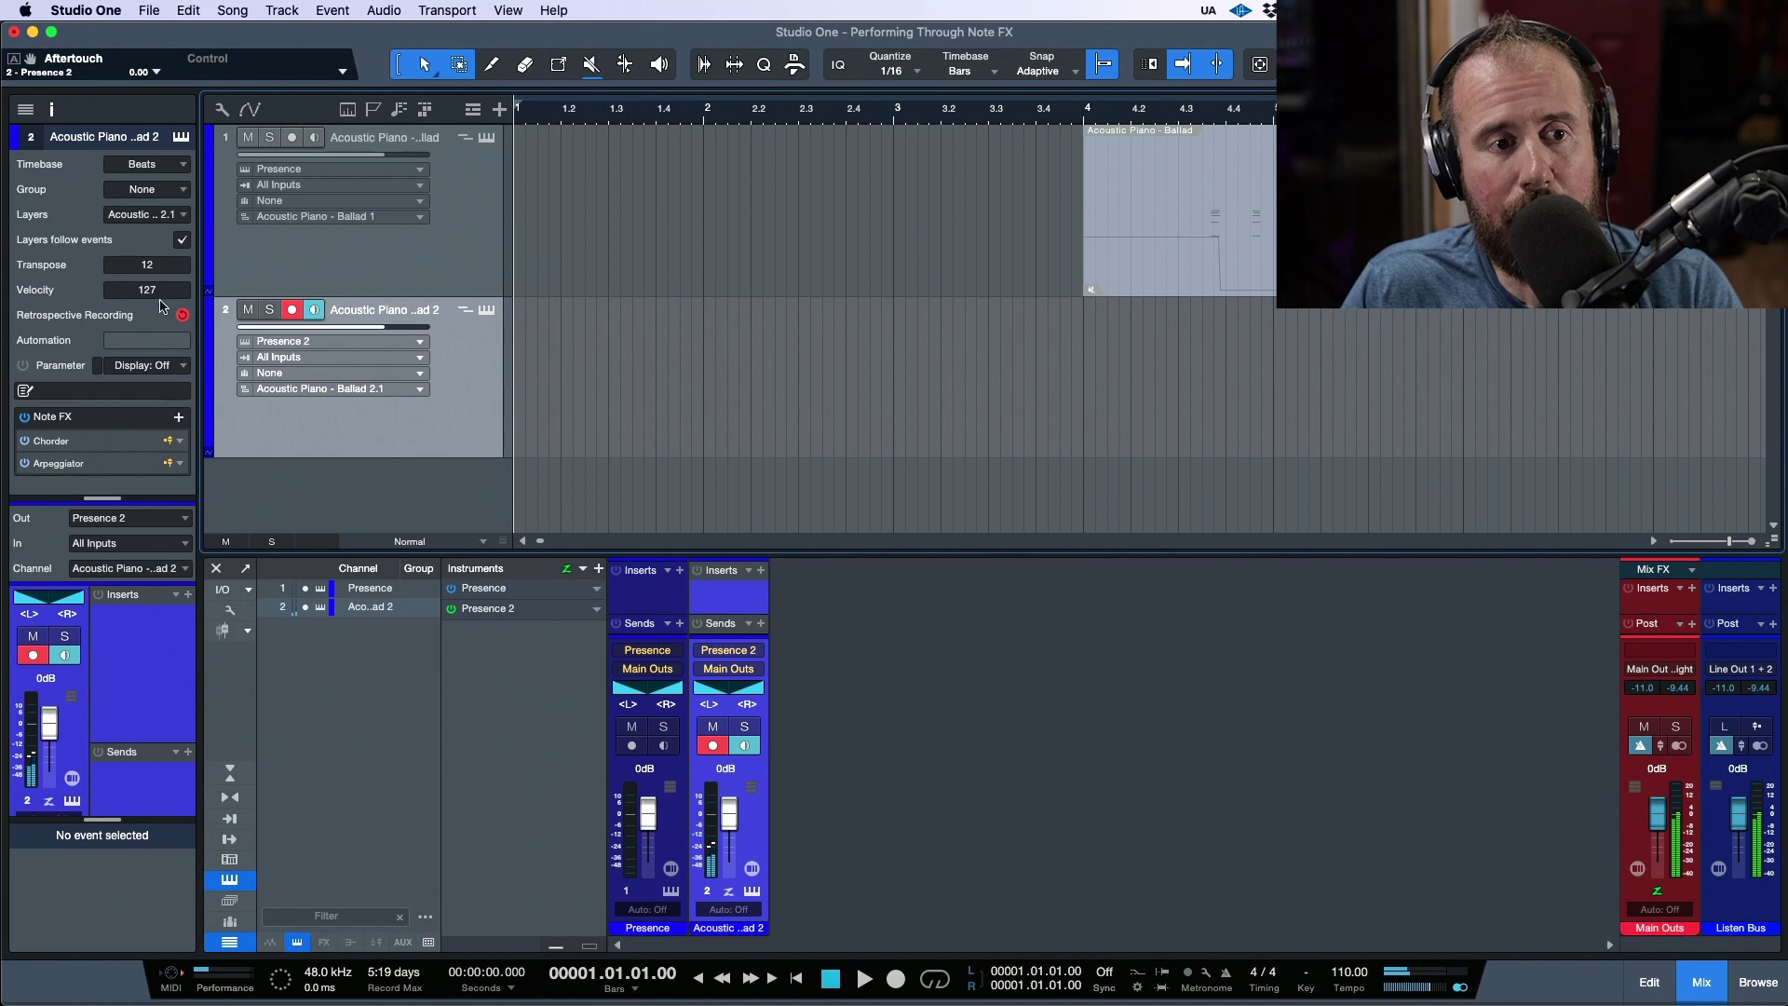
left_click_drag(160, 290, 154, 577)
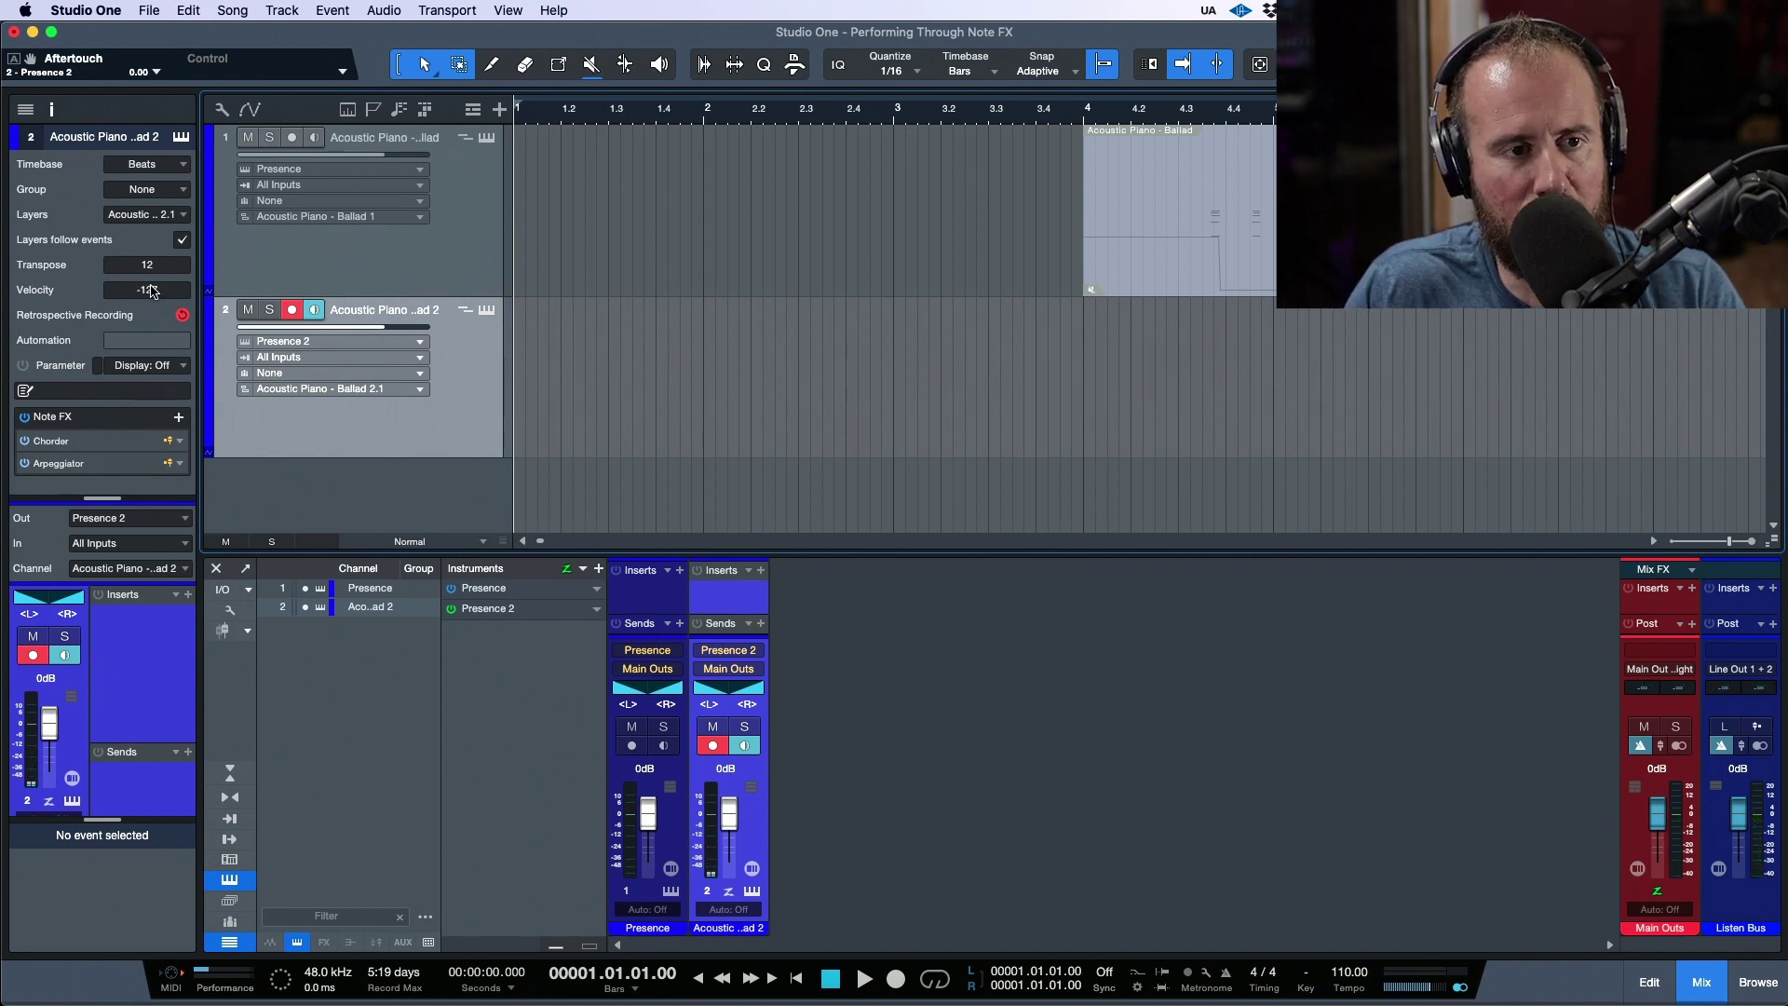
left_click_drag(152, 292, 158, 277)
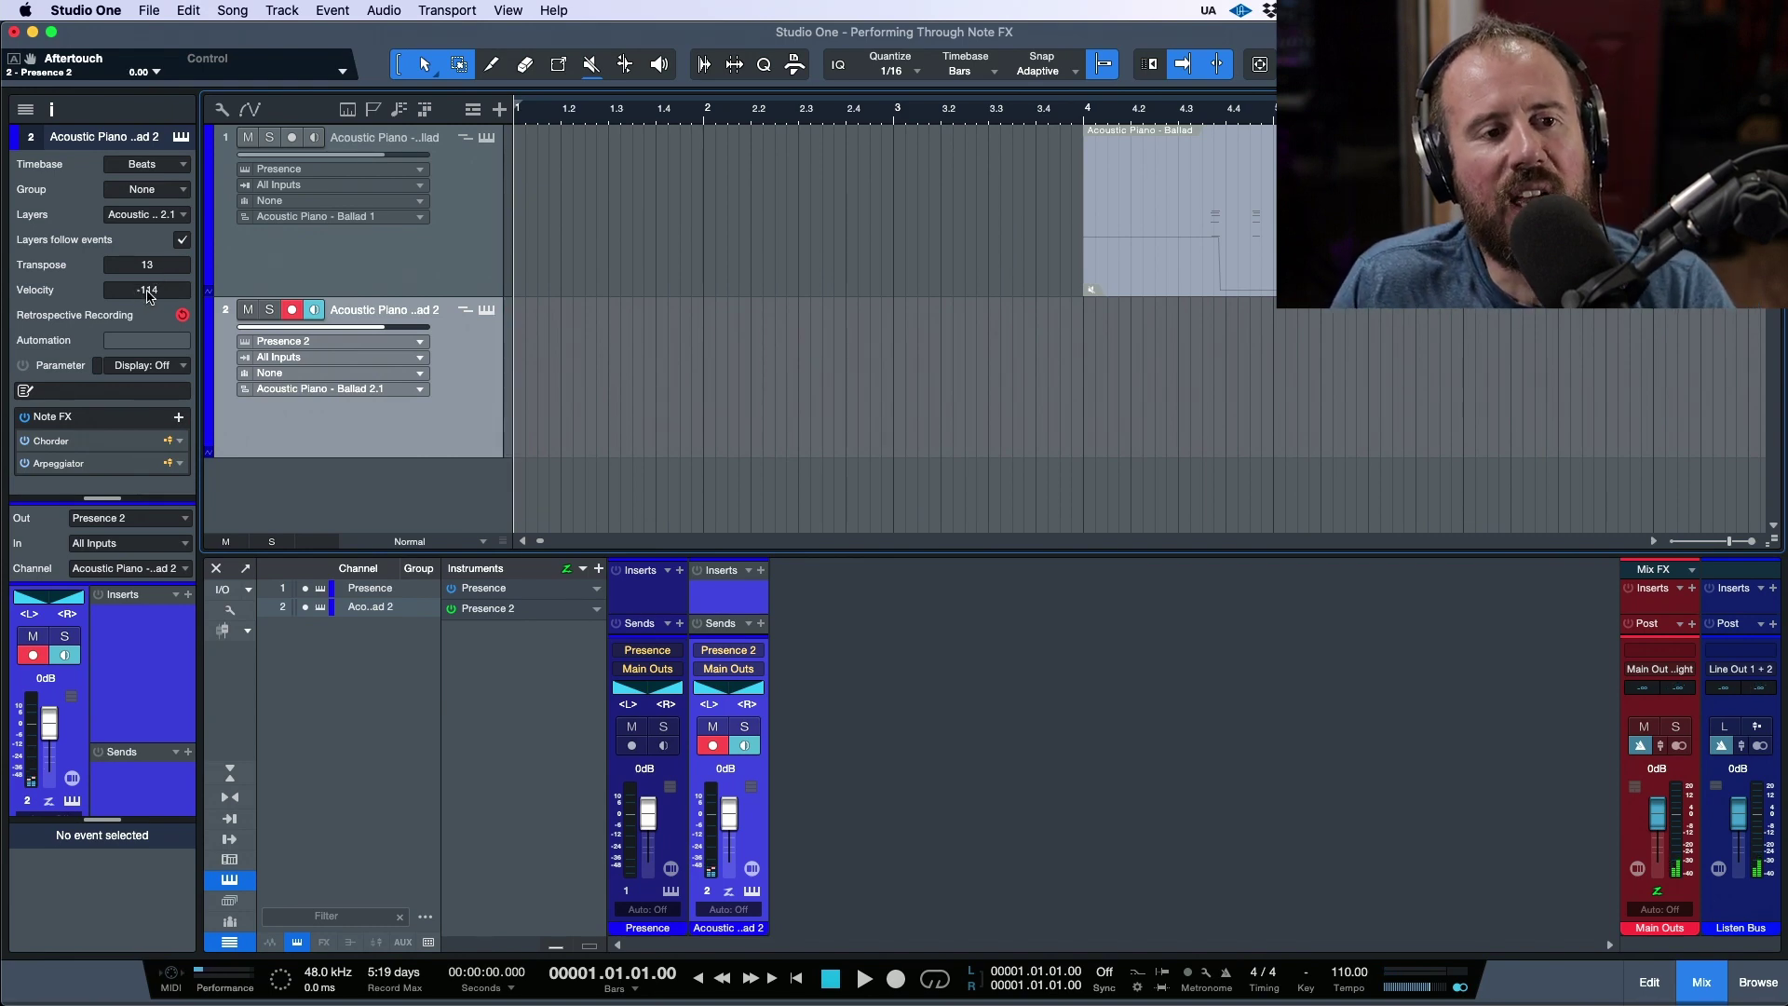
double_click(147, 290)
type("110")
key("Return")
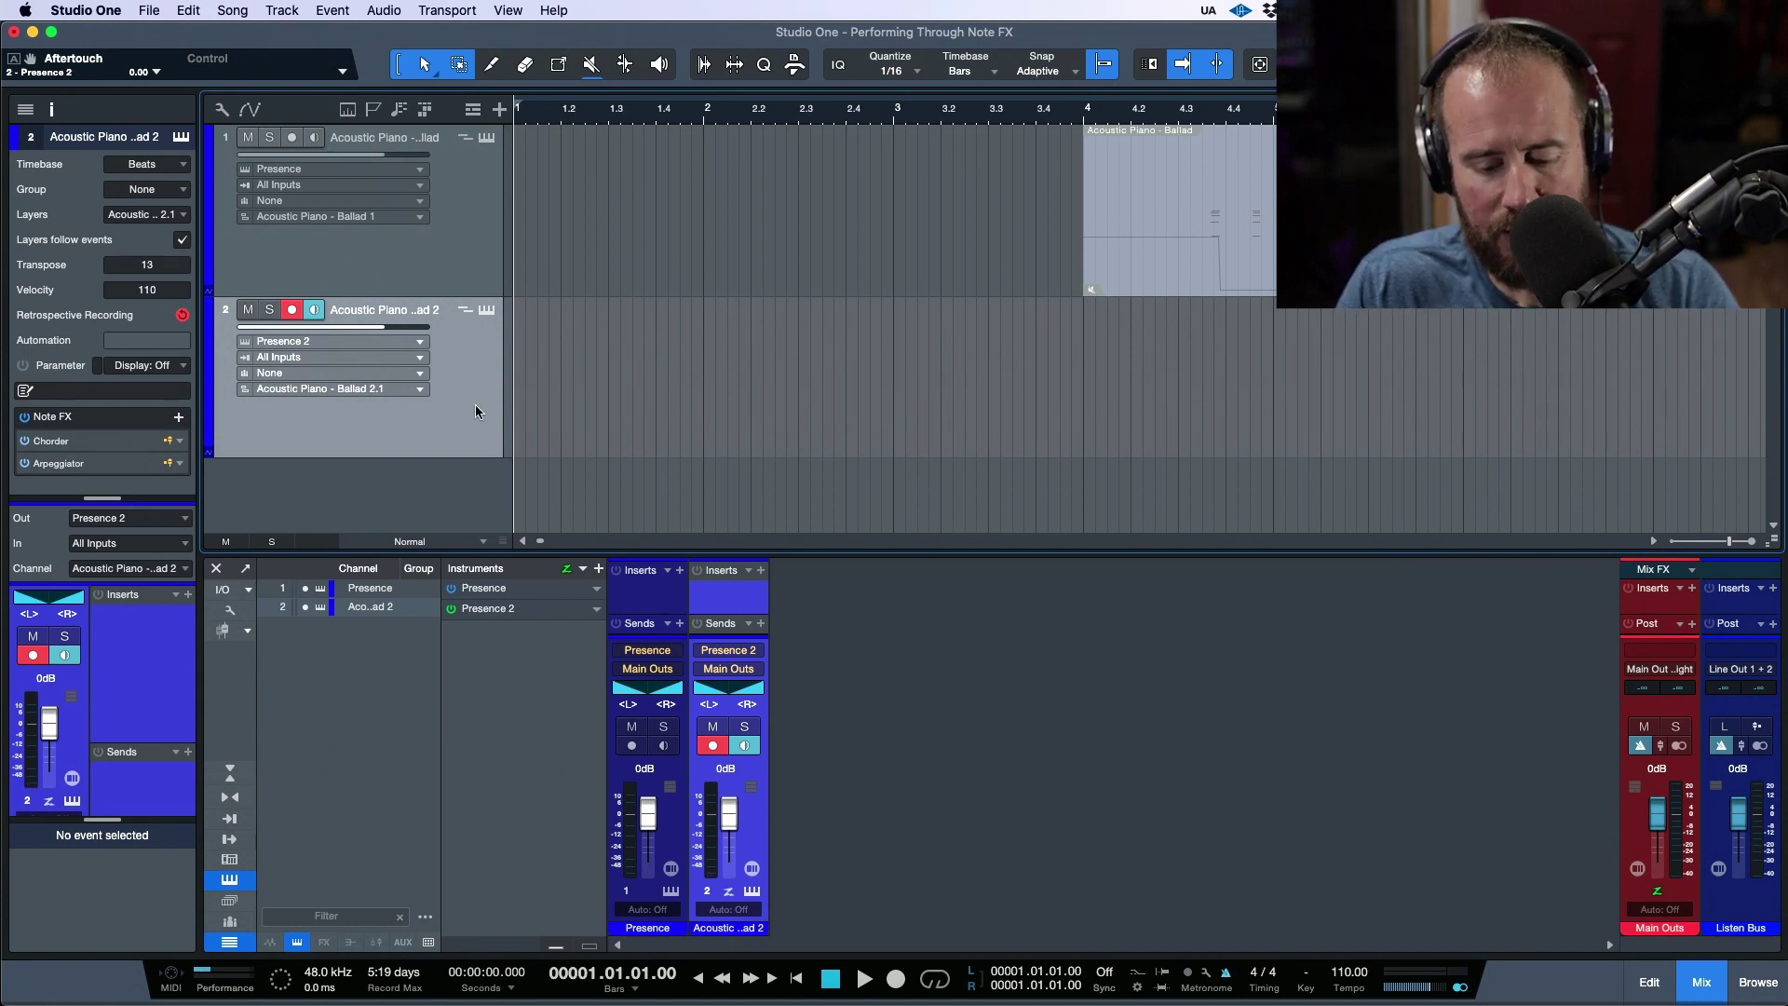
Record the arpeggiated chords as the new part Acoustic Piano - Ballad 2, bars 2 to 11.
key("KP_Multiply")
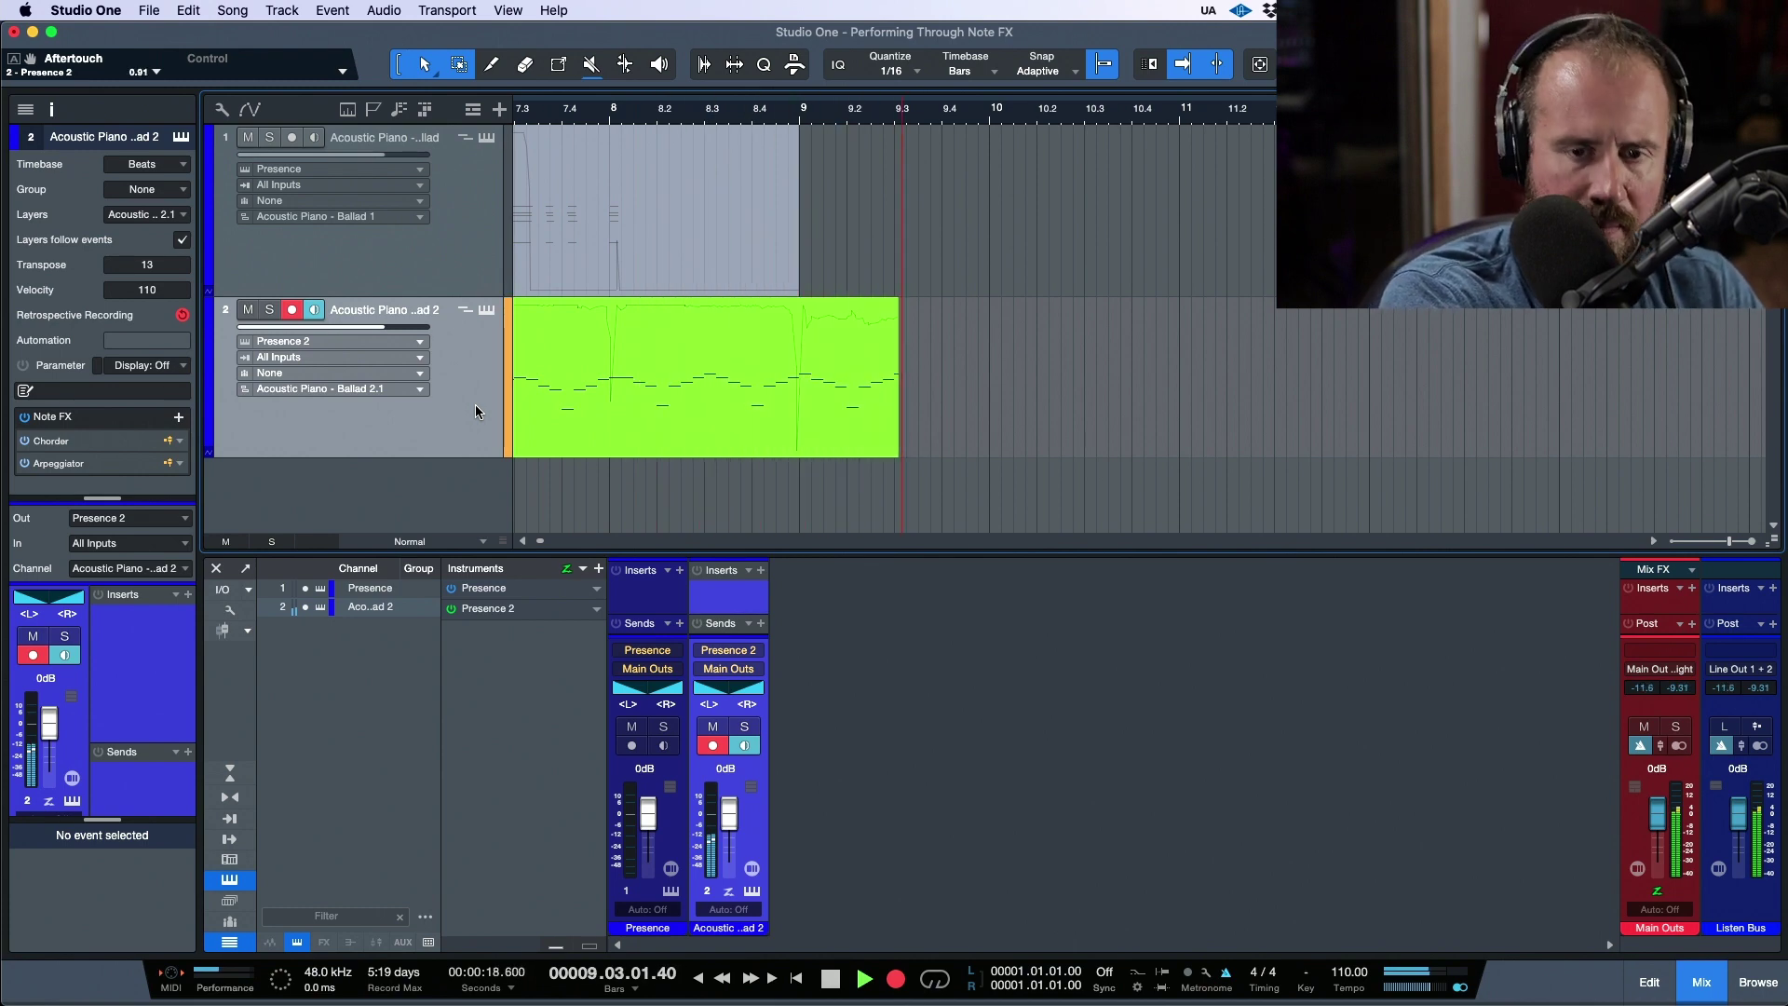
key("space")
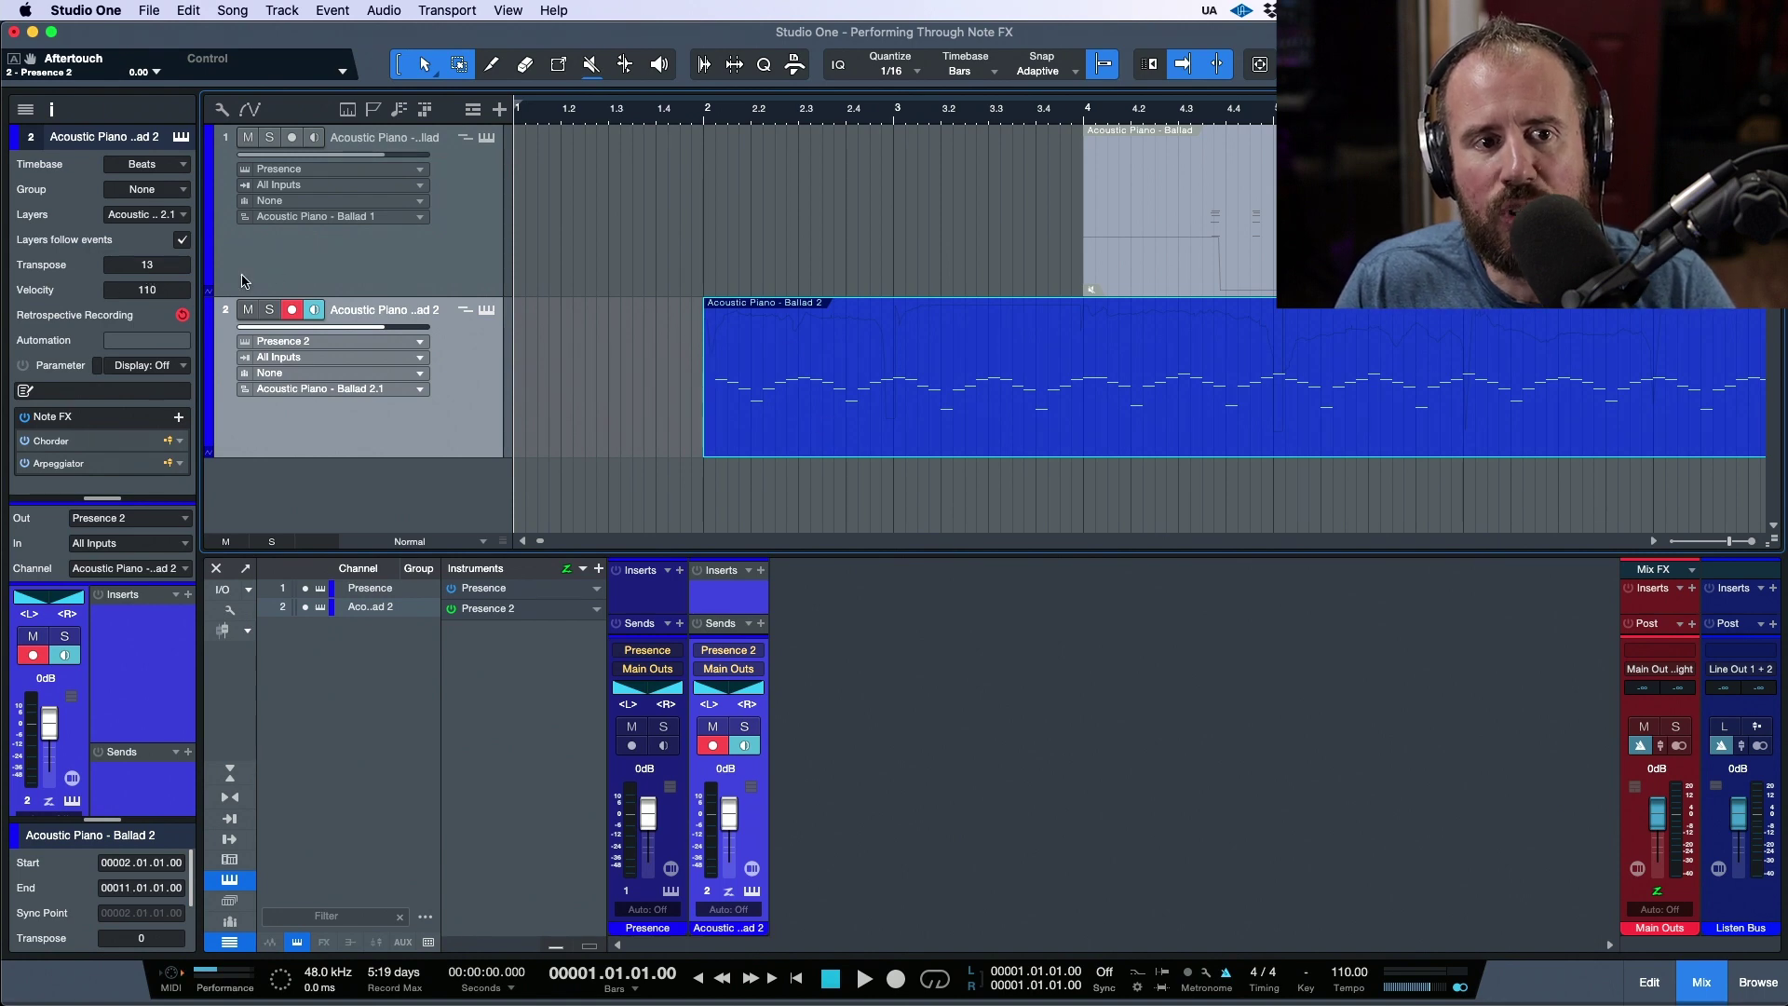
Open Ballad 2 in the note editor and audition it with track transpose reset to 0.
double_click(886, 423)
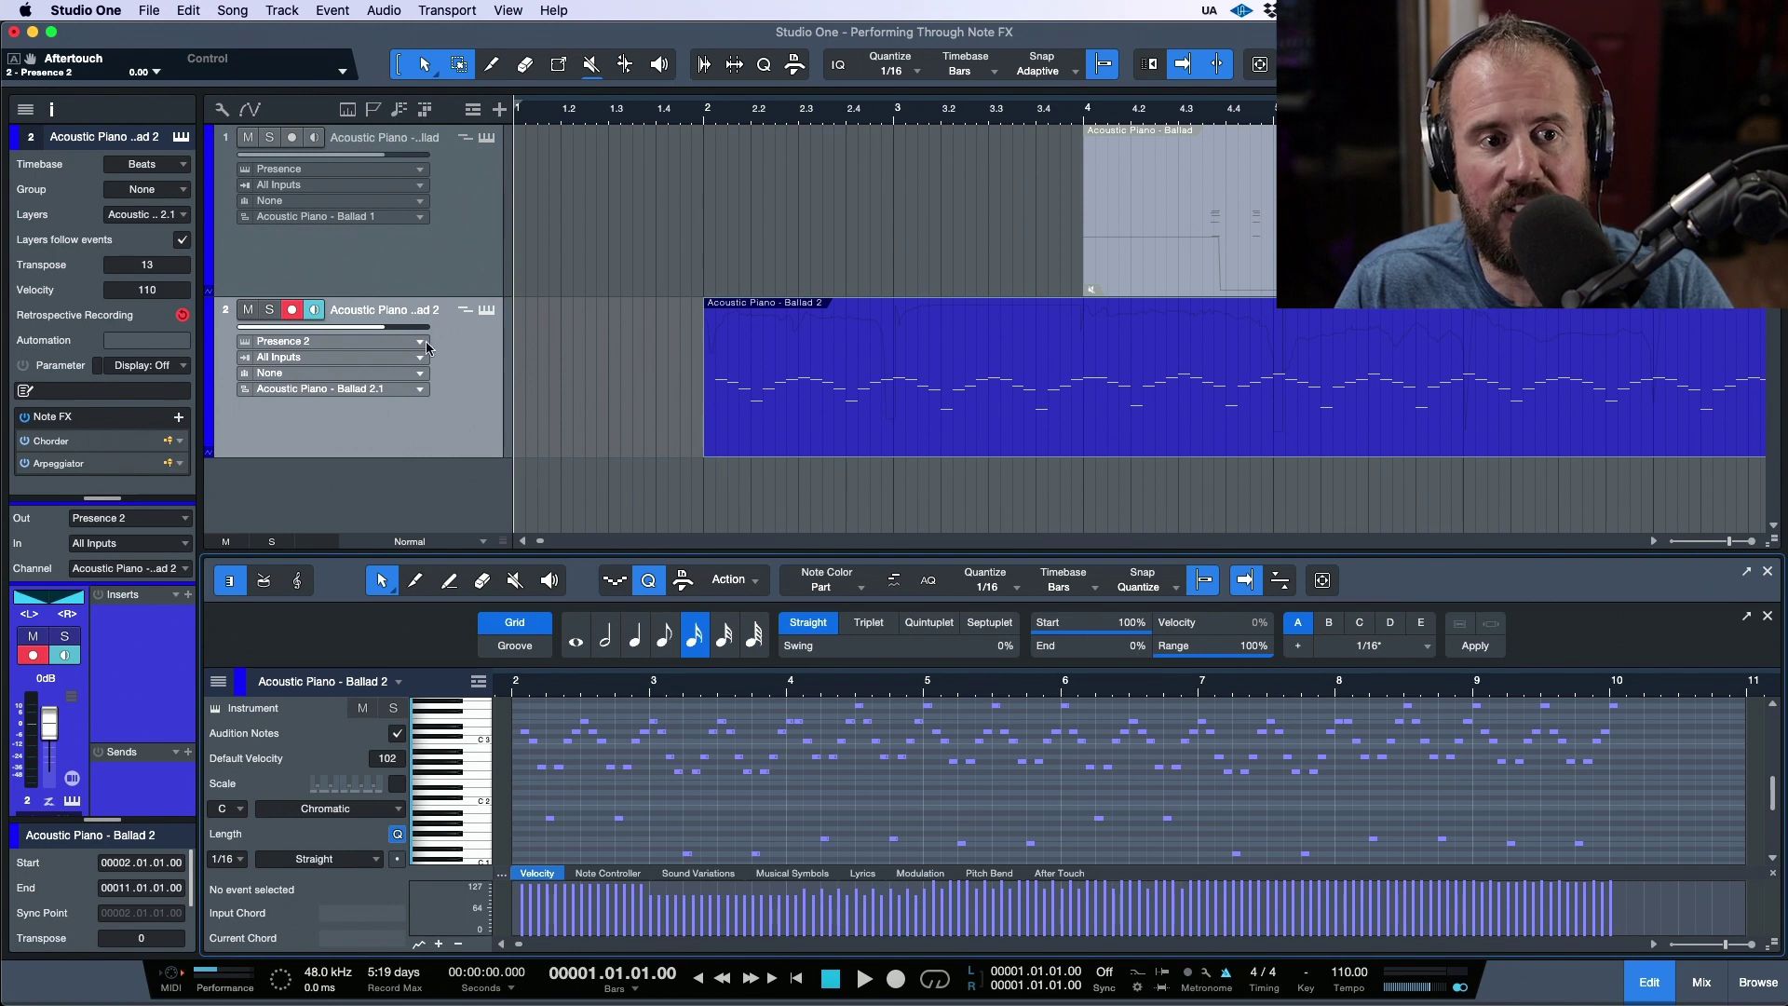
double_click(154, 266)
type("0")
key("Return")
key("space")
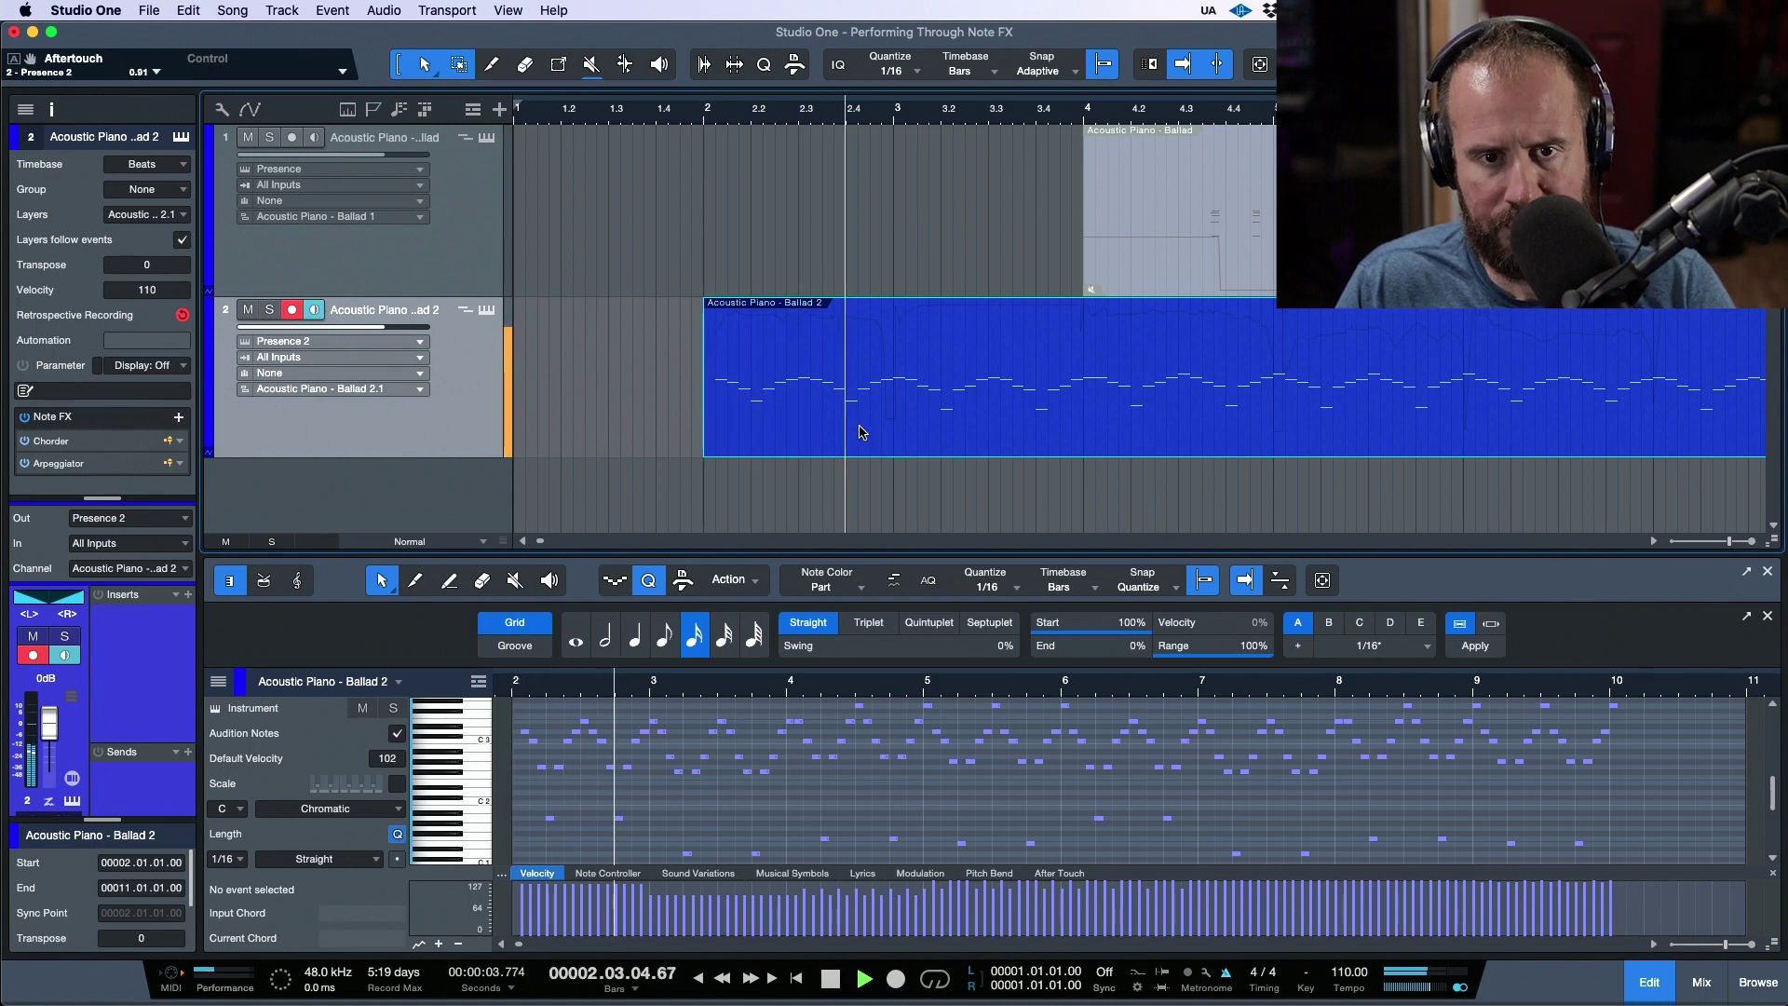
key("space")
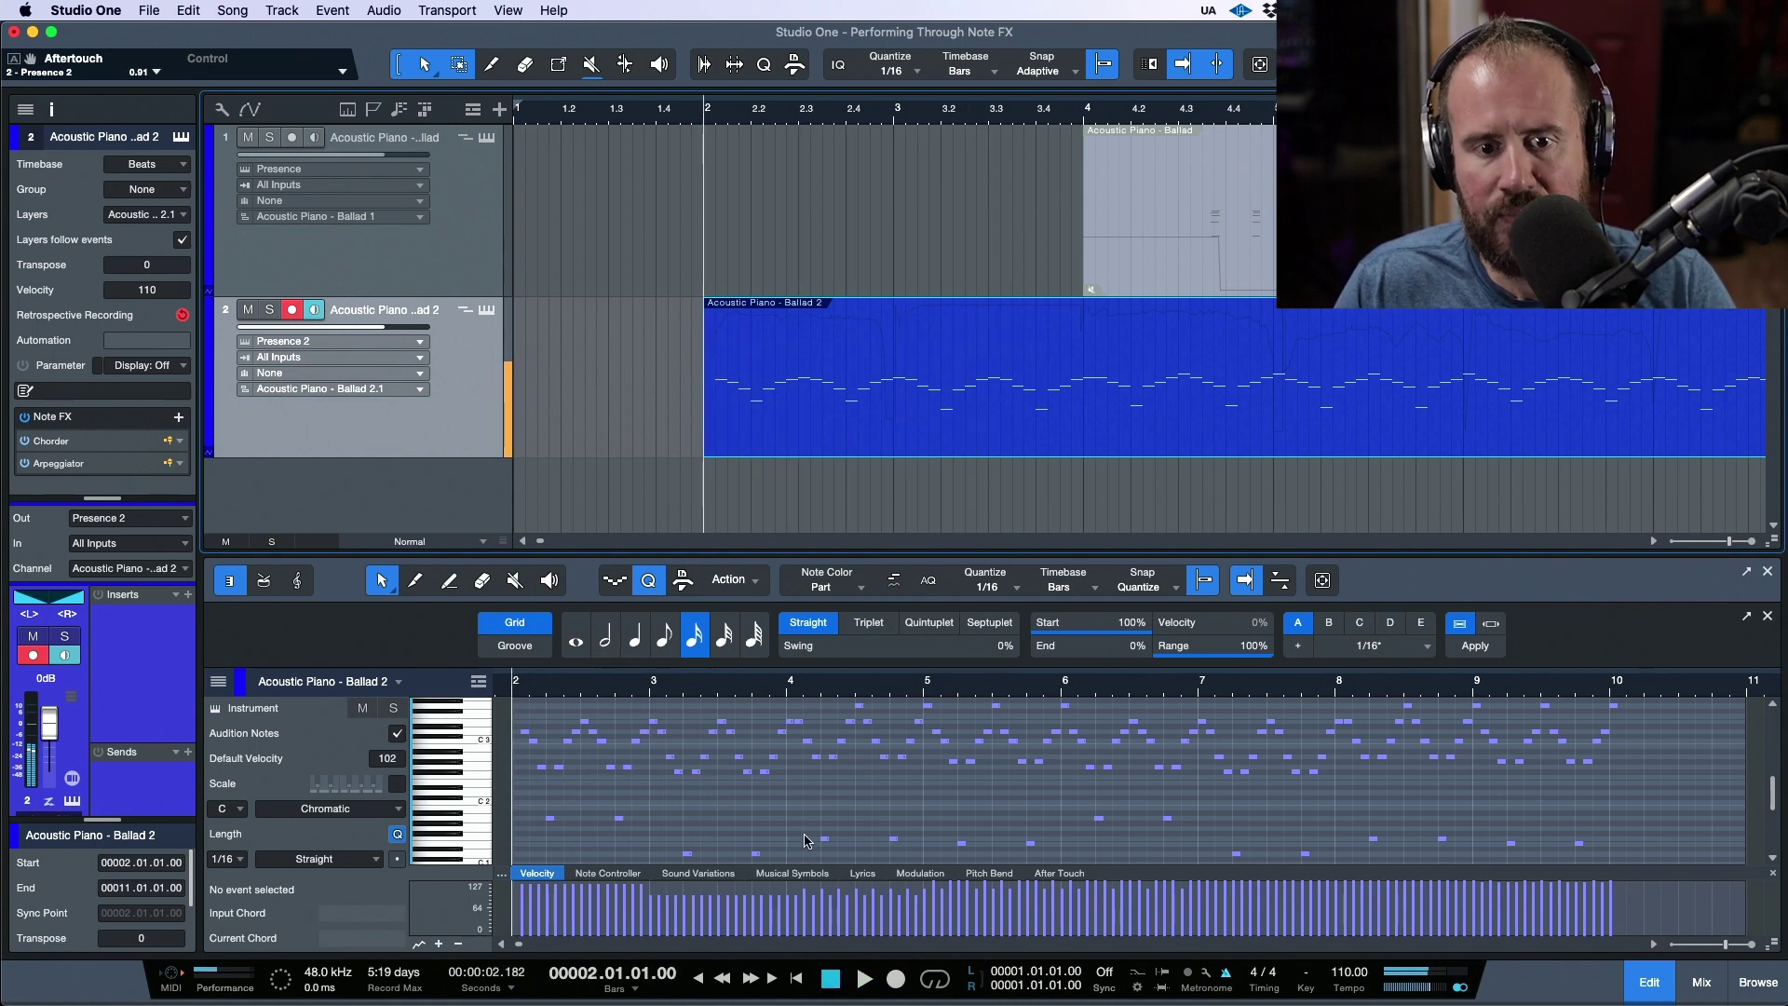
Audition the part with track transpose values of 12 and then 14.
double_click(146, 266)
type("12")
key("Return")
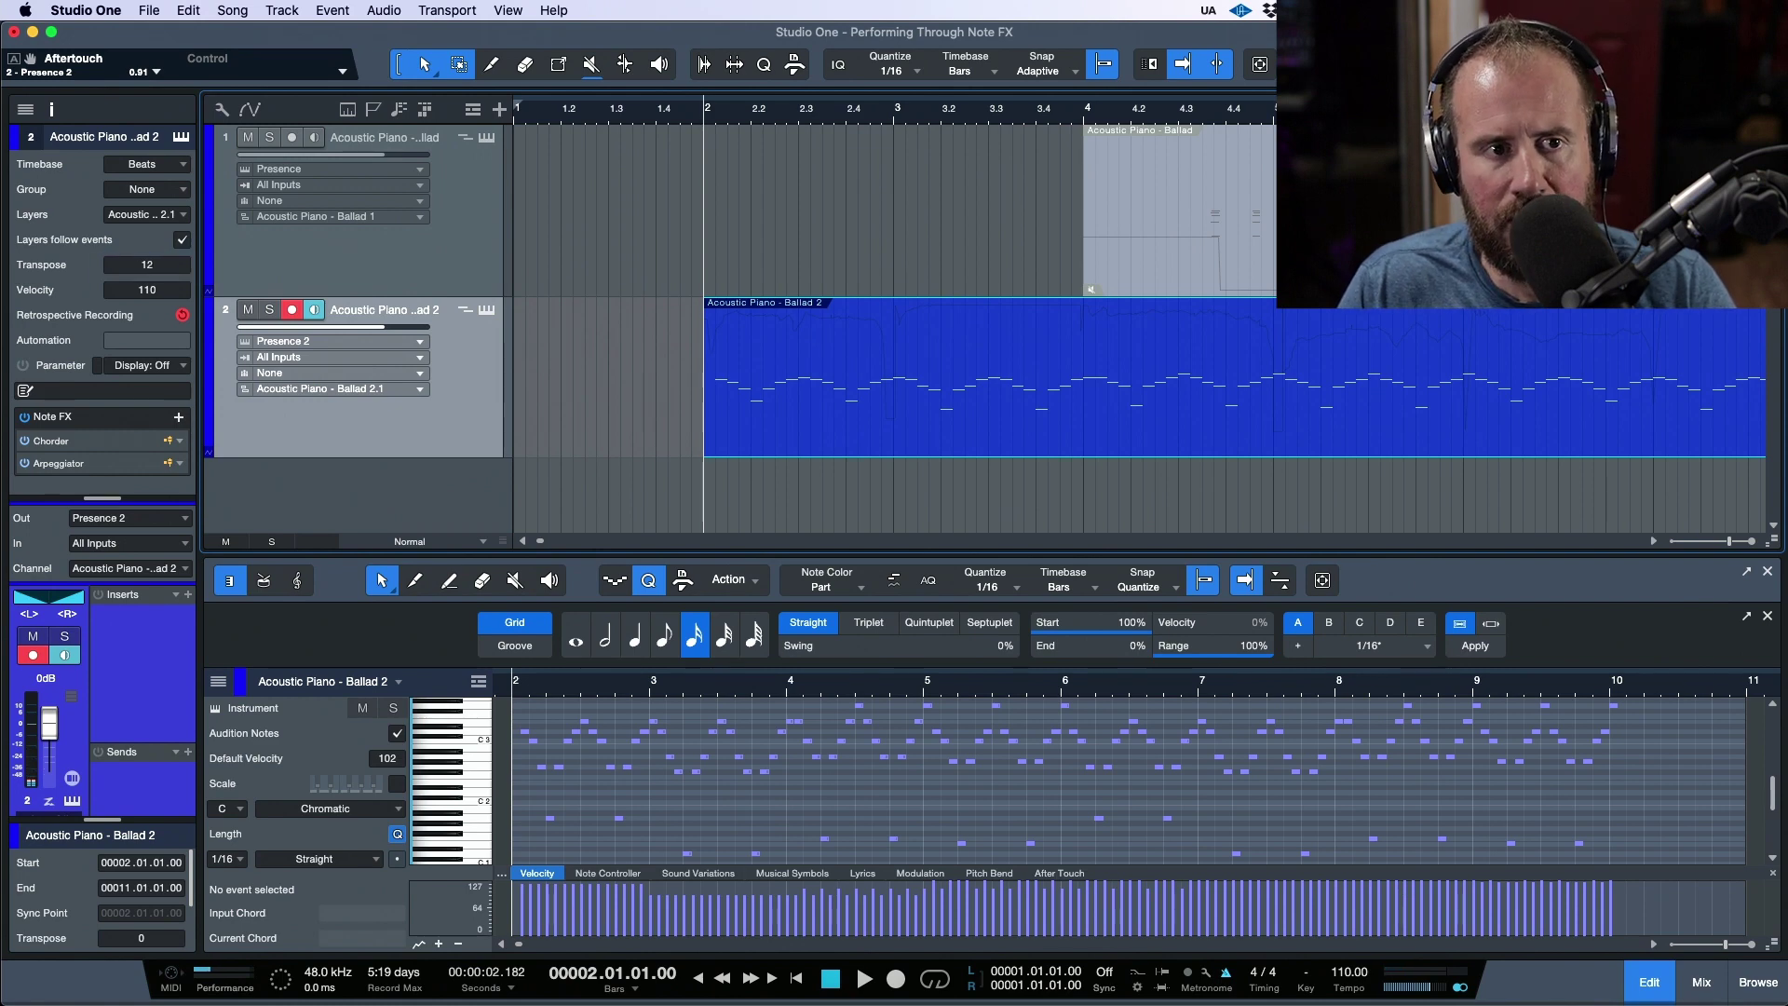
key("space")
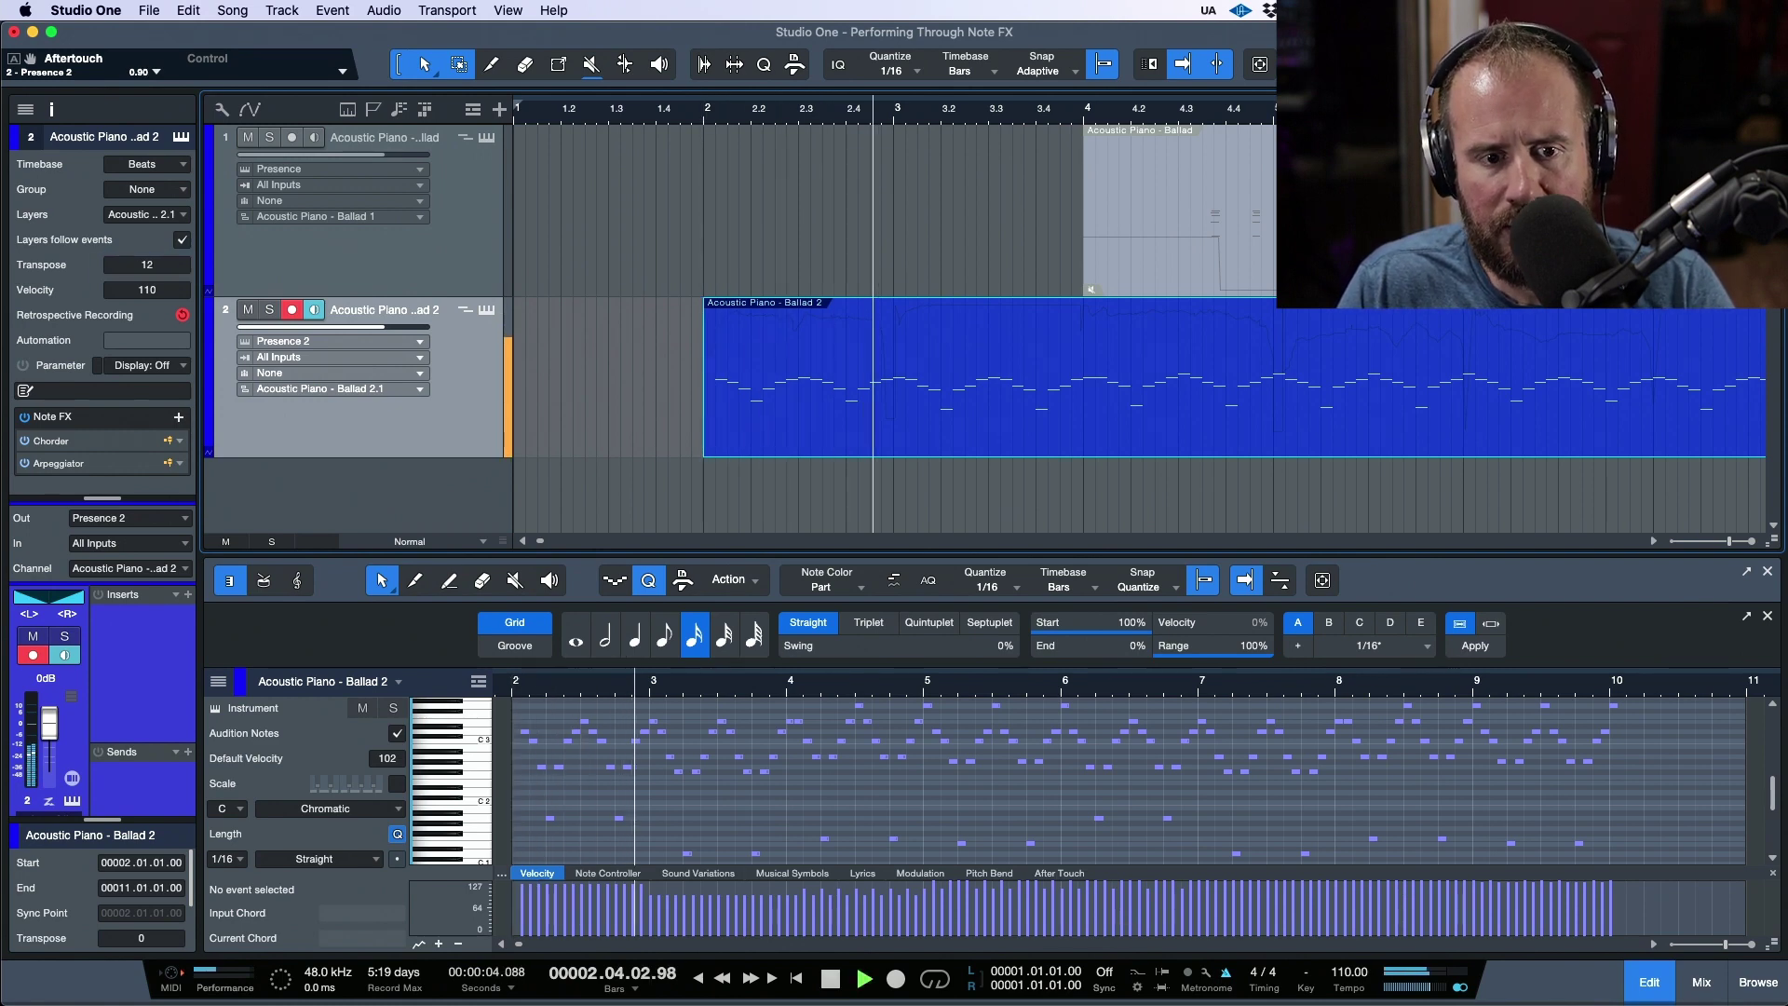
key("space")
double_click(146, 265)
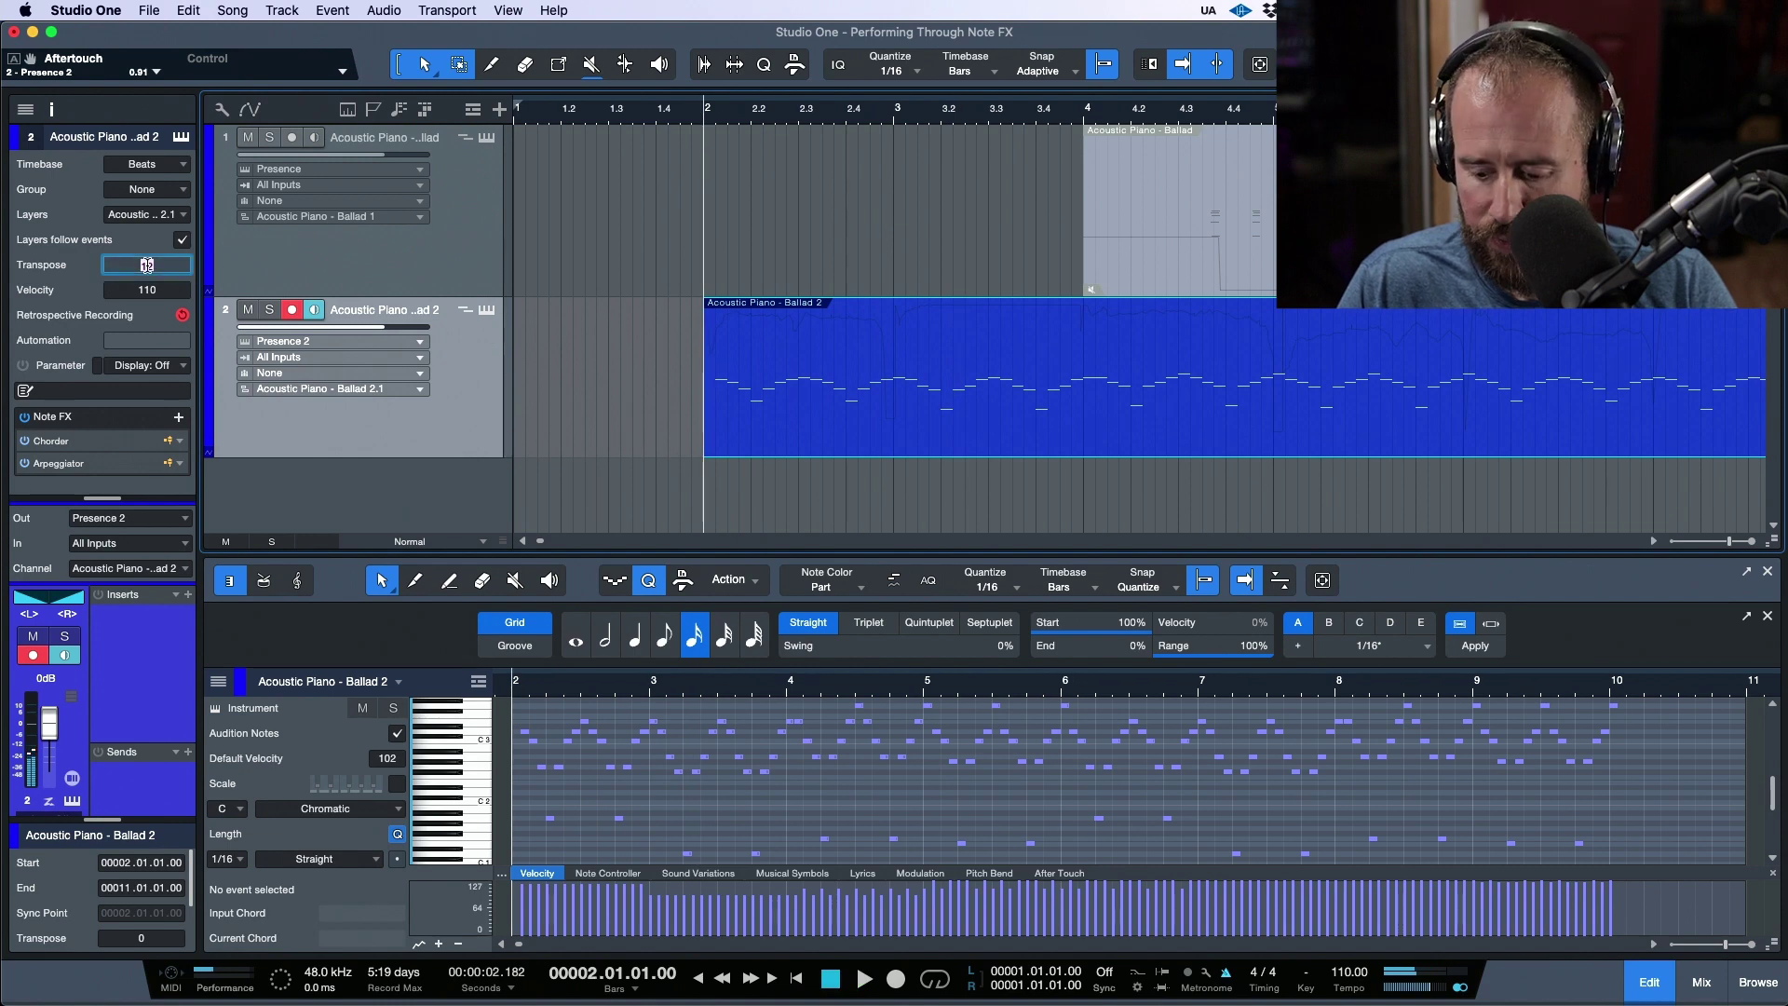
type("14")
key("Return")
key("space")
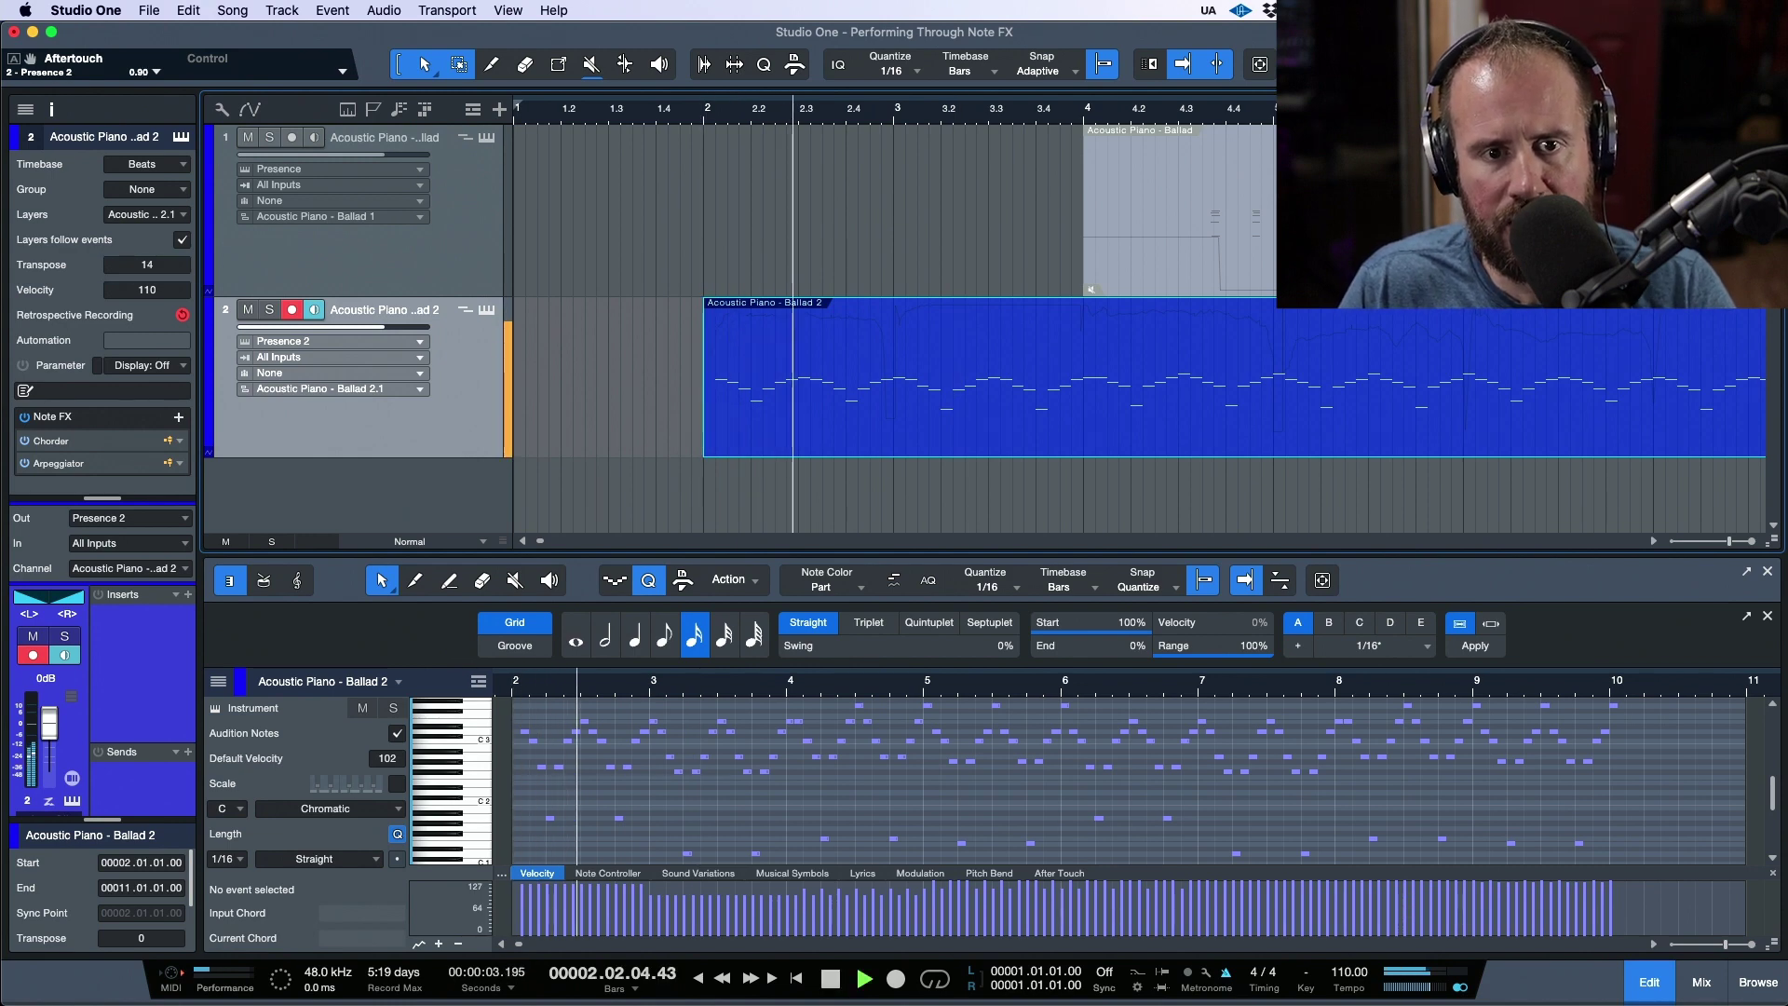
key("space")
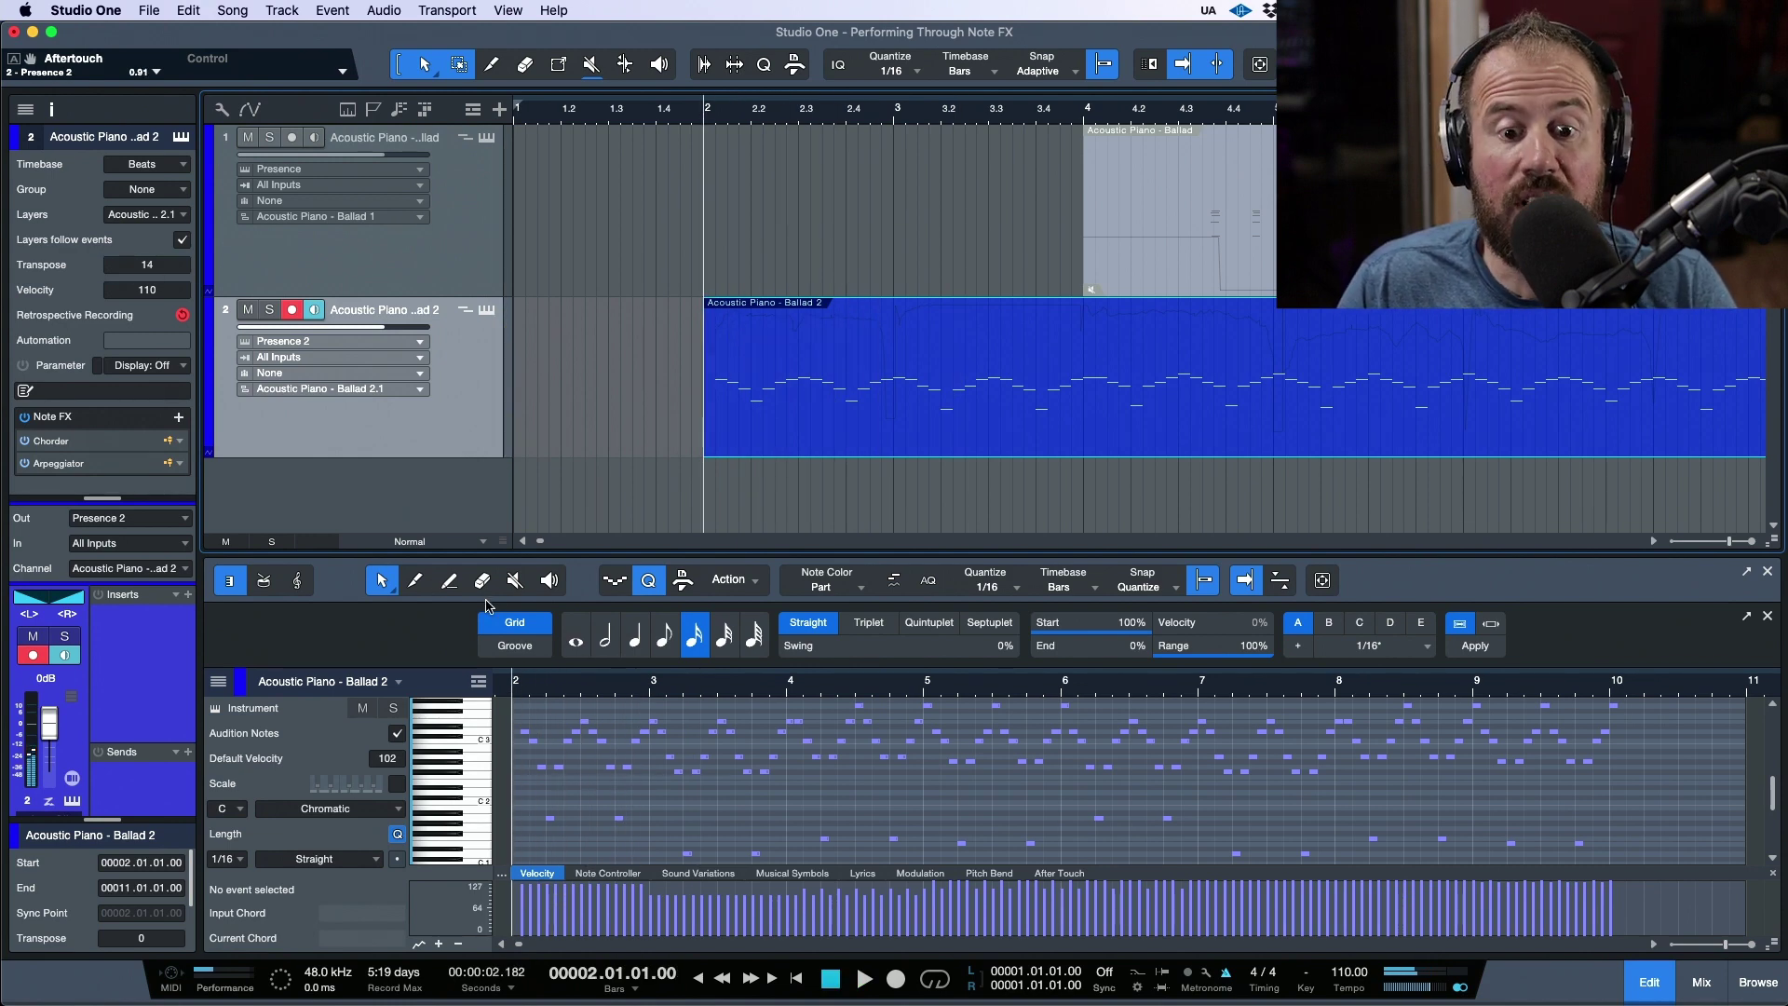
Settle the track transpose back on 12 and play the part.
double_click(146, 267)
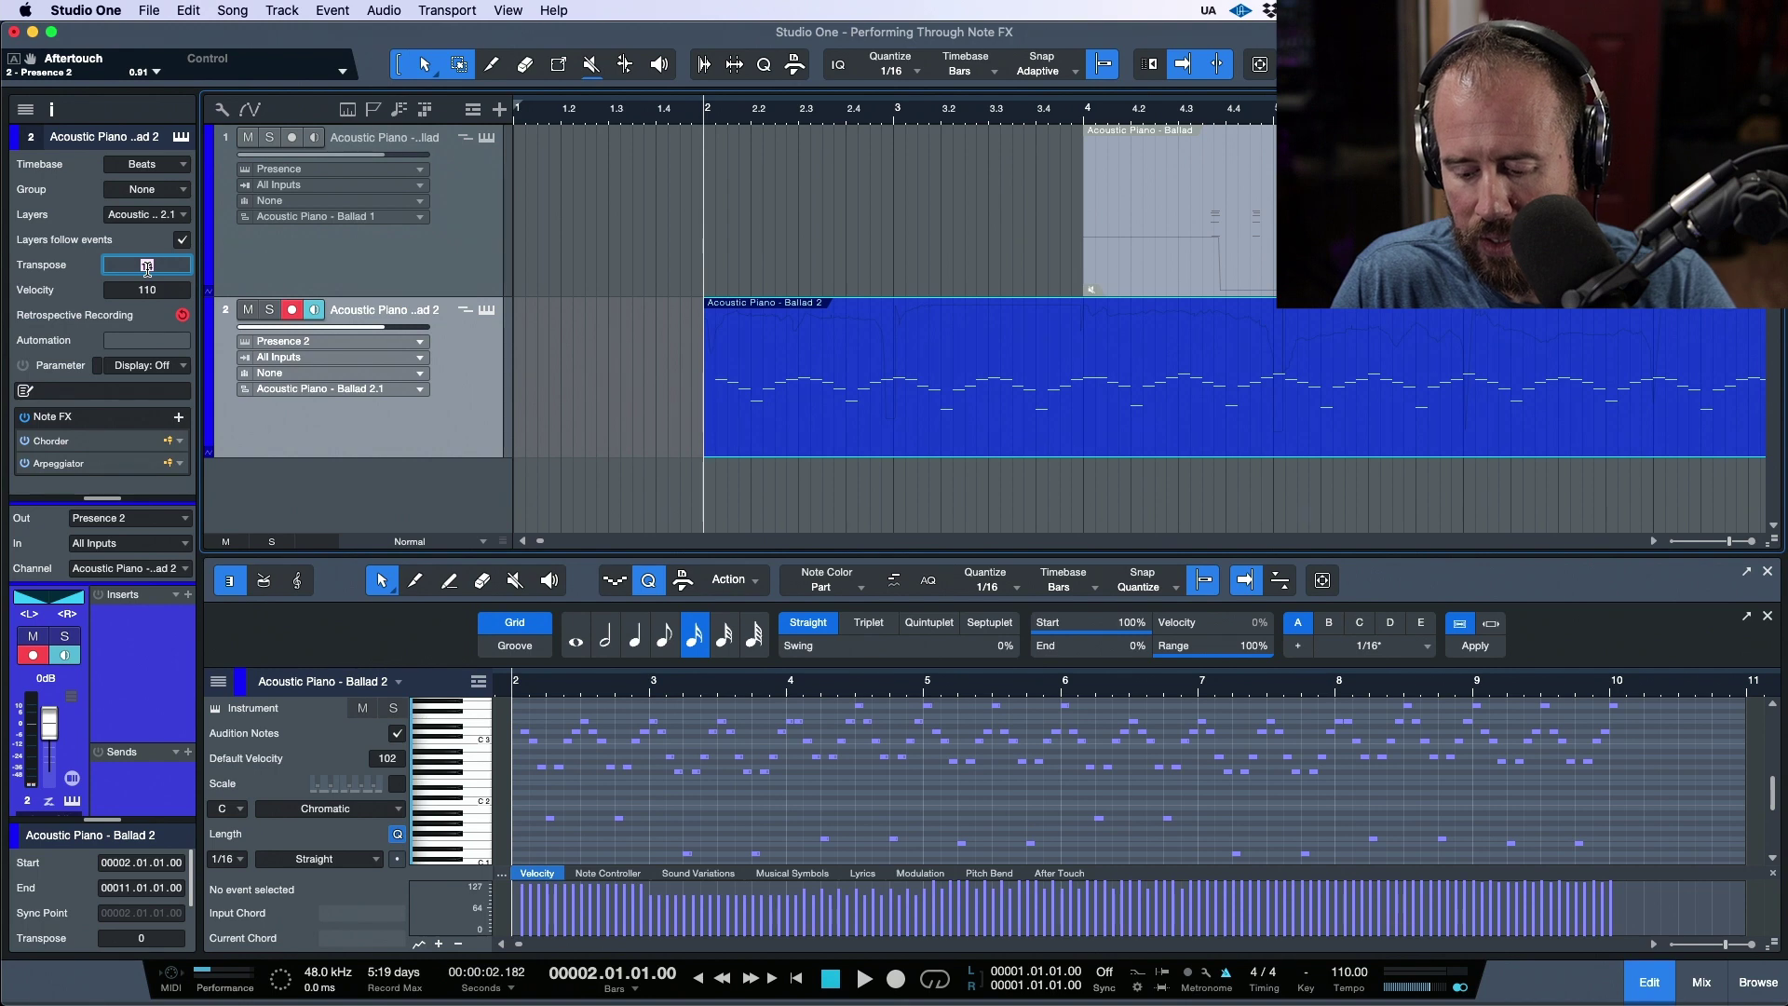
type("12")
key("Return")
key("space")
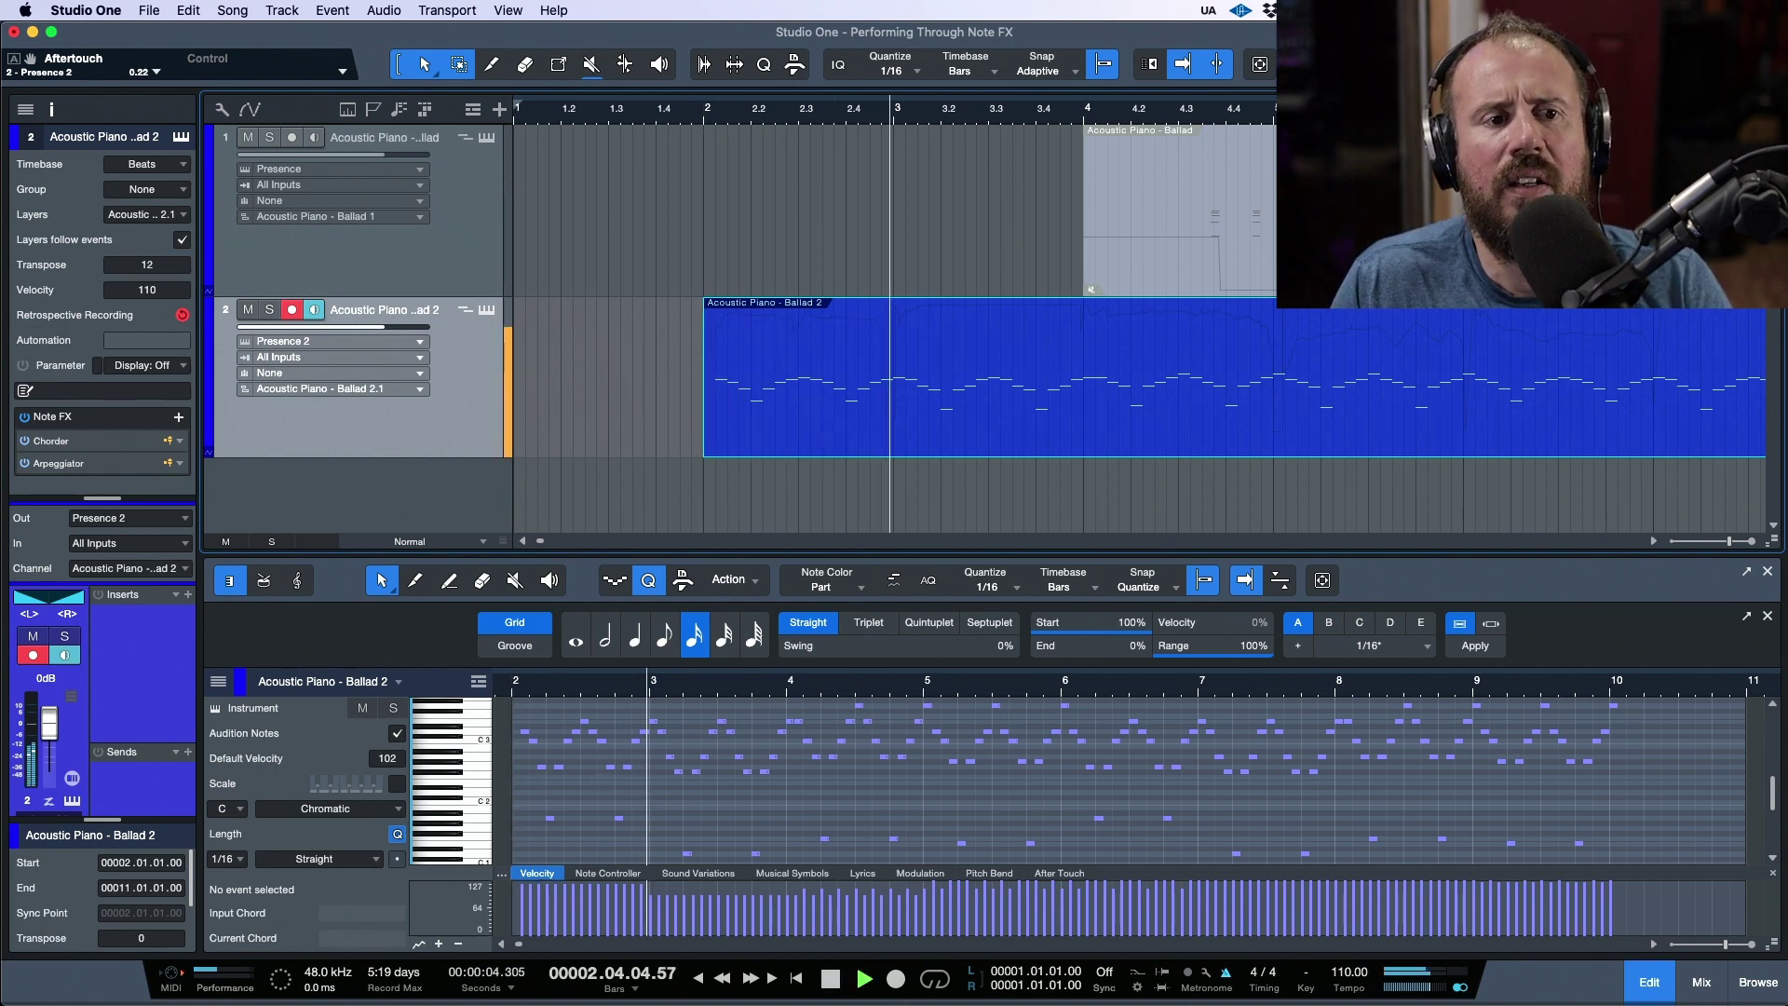
Stop playback and raise every note in the part by one octave.
key("space")
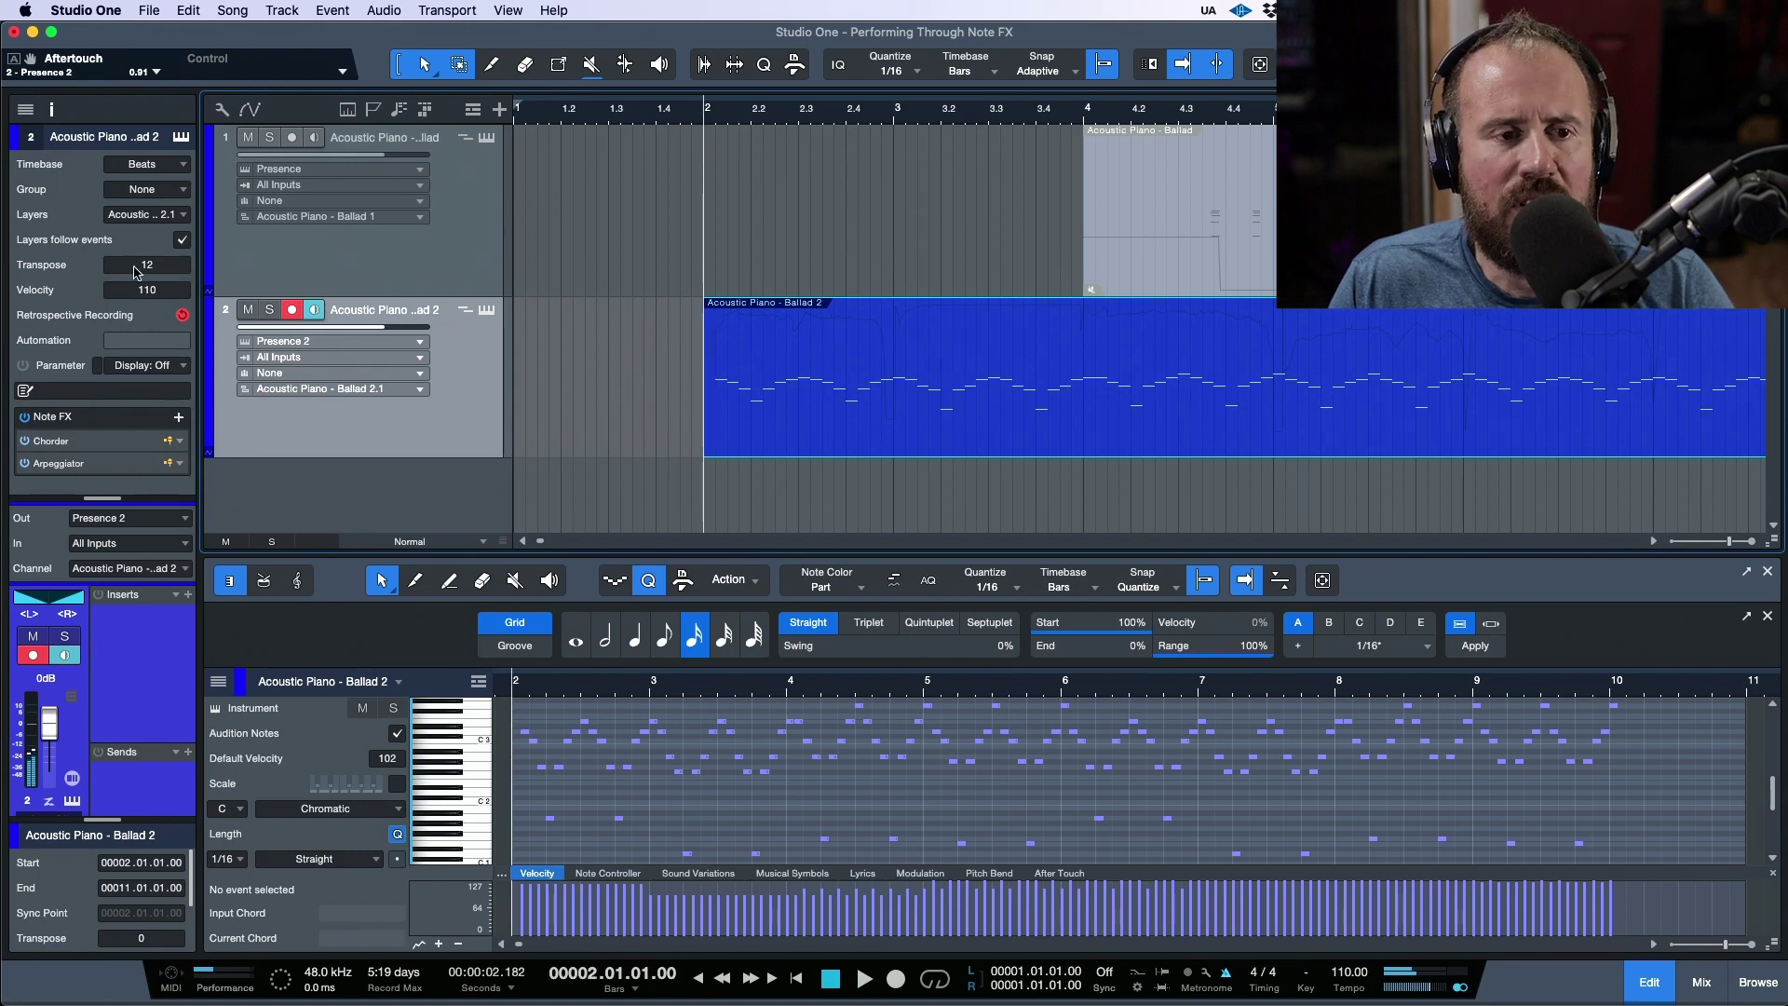
key("super+a")
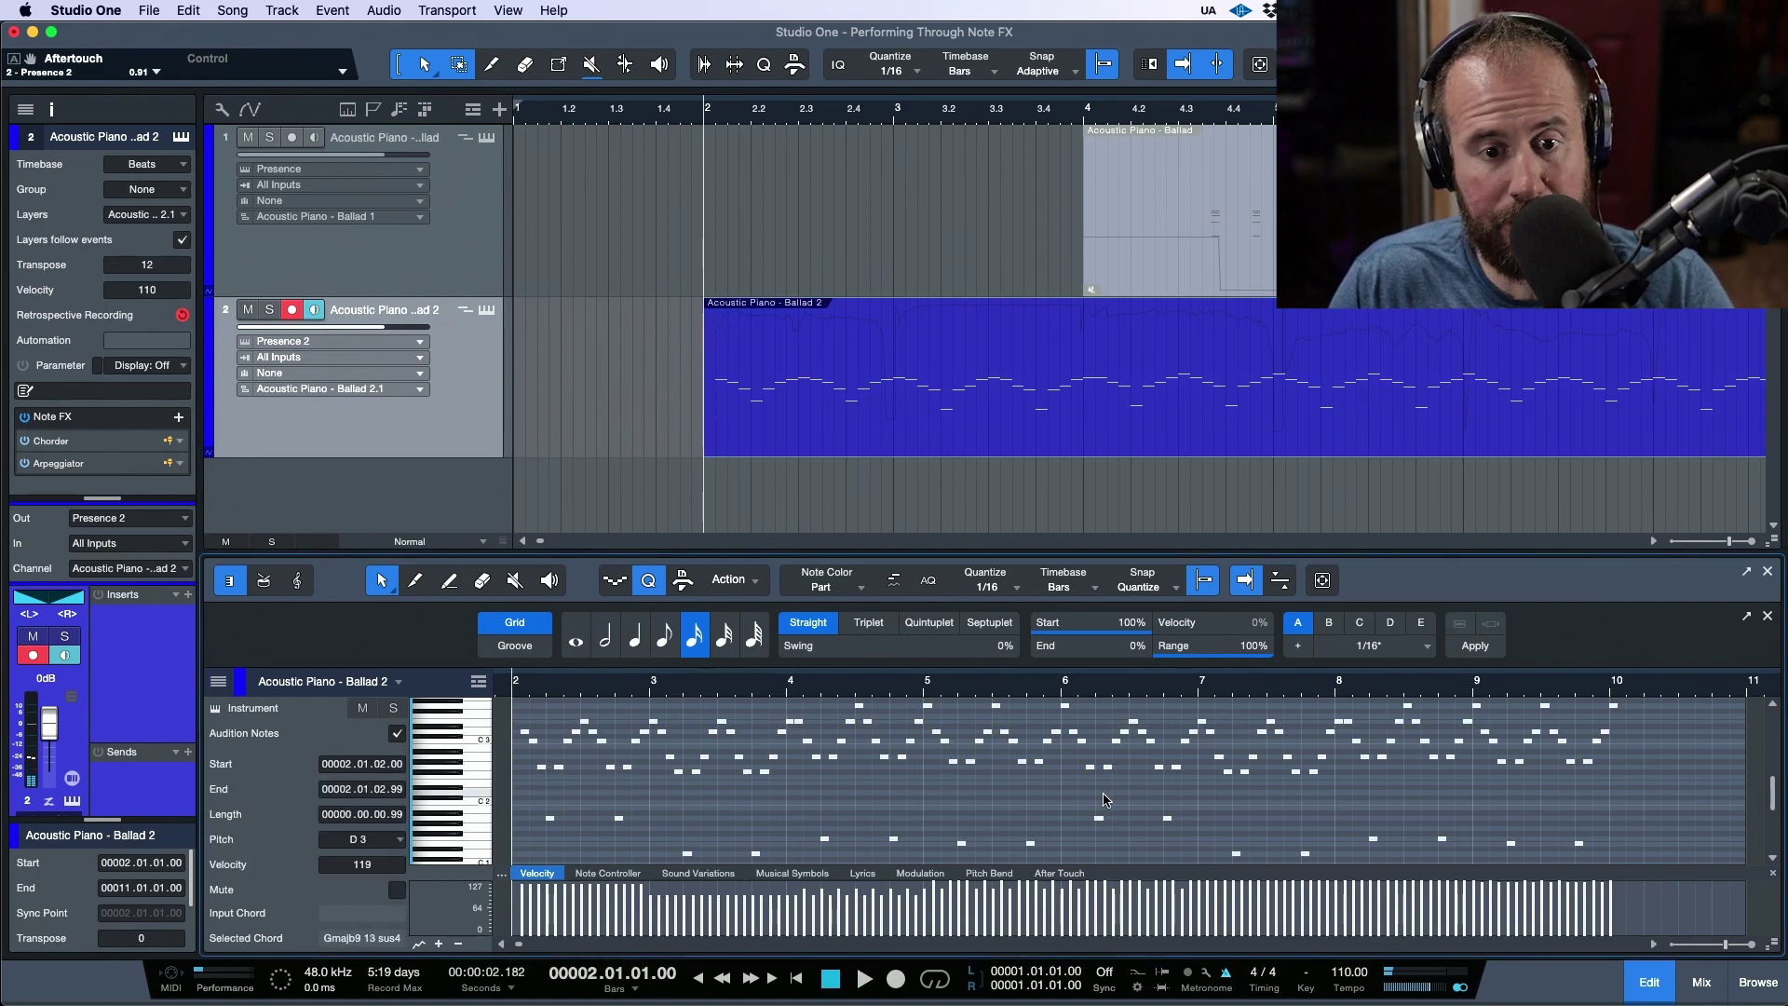
key("shift+Up")
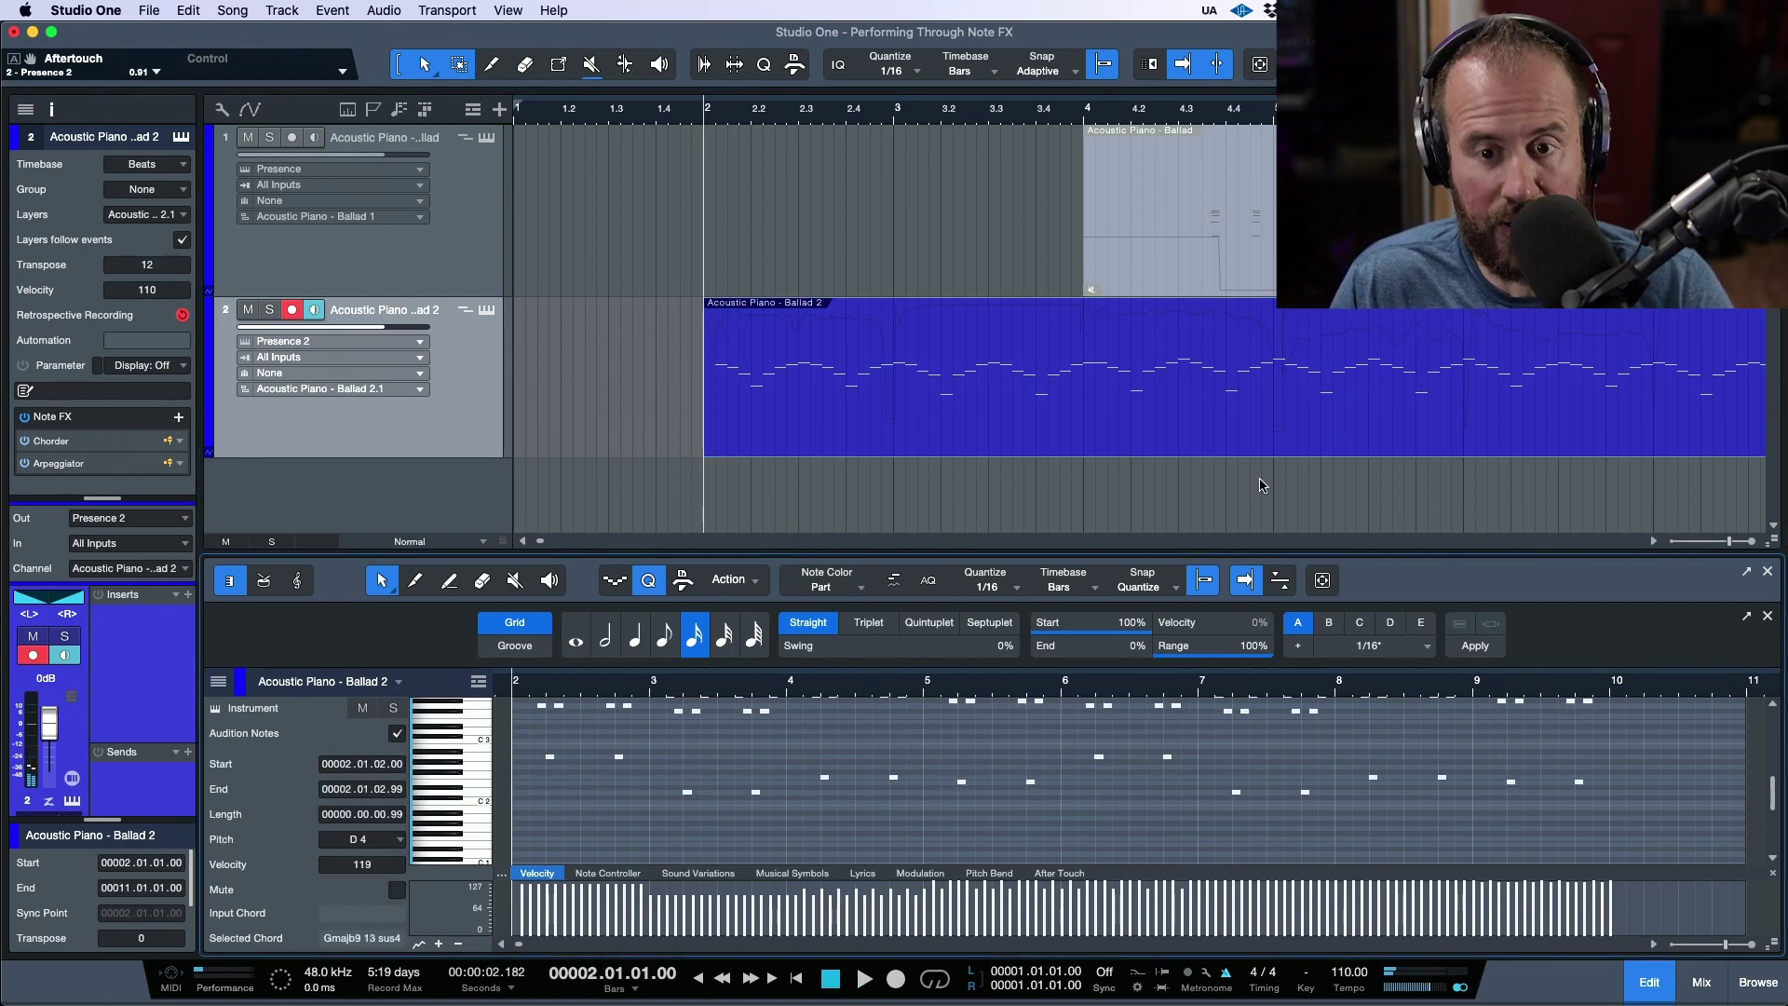
Reset the track transpose to 0 and play back the octave-raised Ballad 2 part.
left_click(1270, 440)
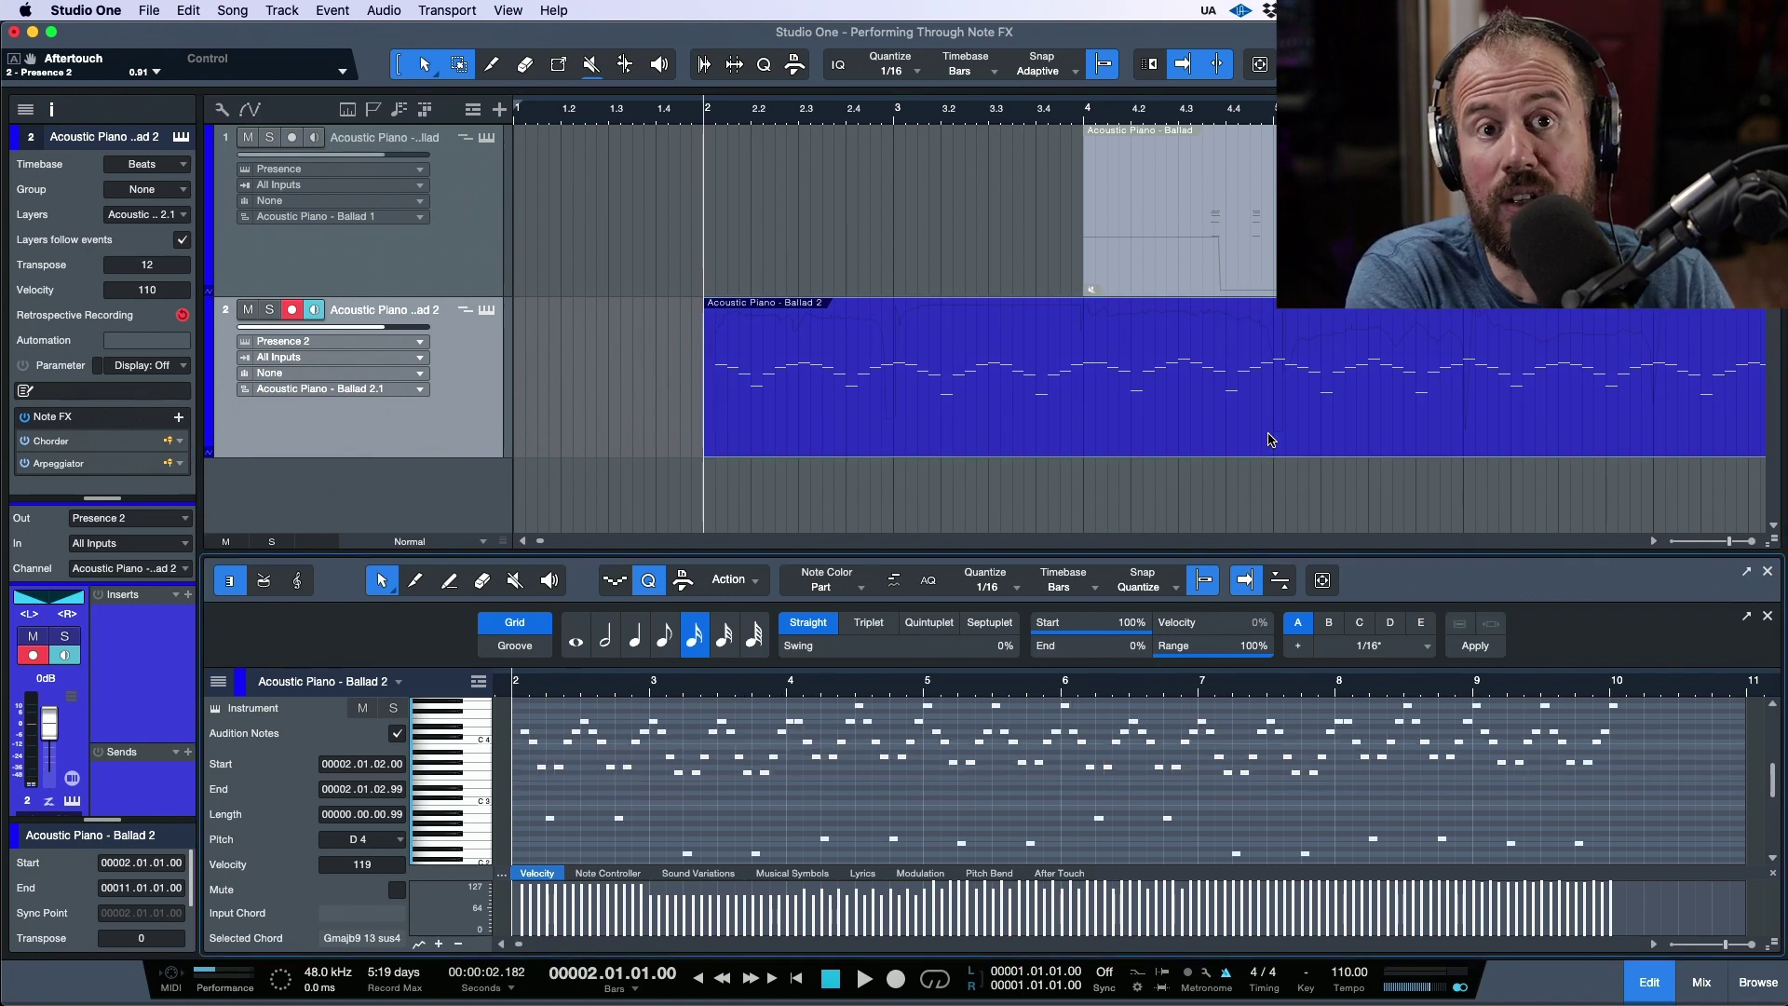
double_click(146, 264)
type("0")
key("Return")
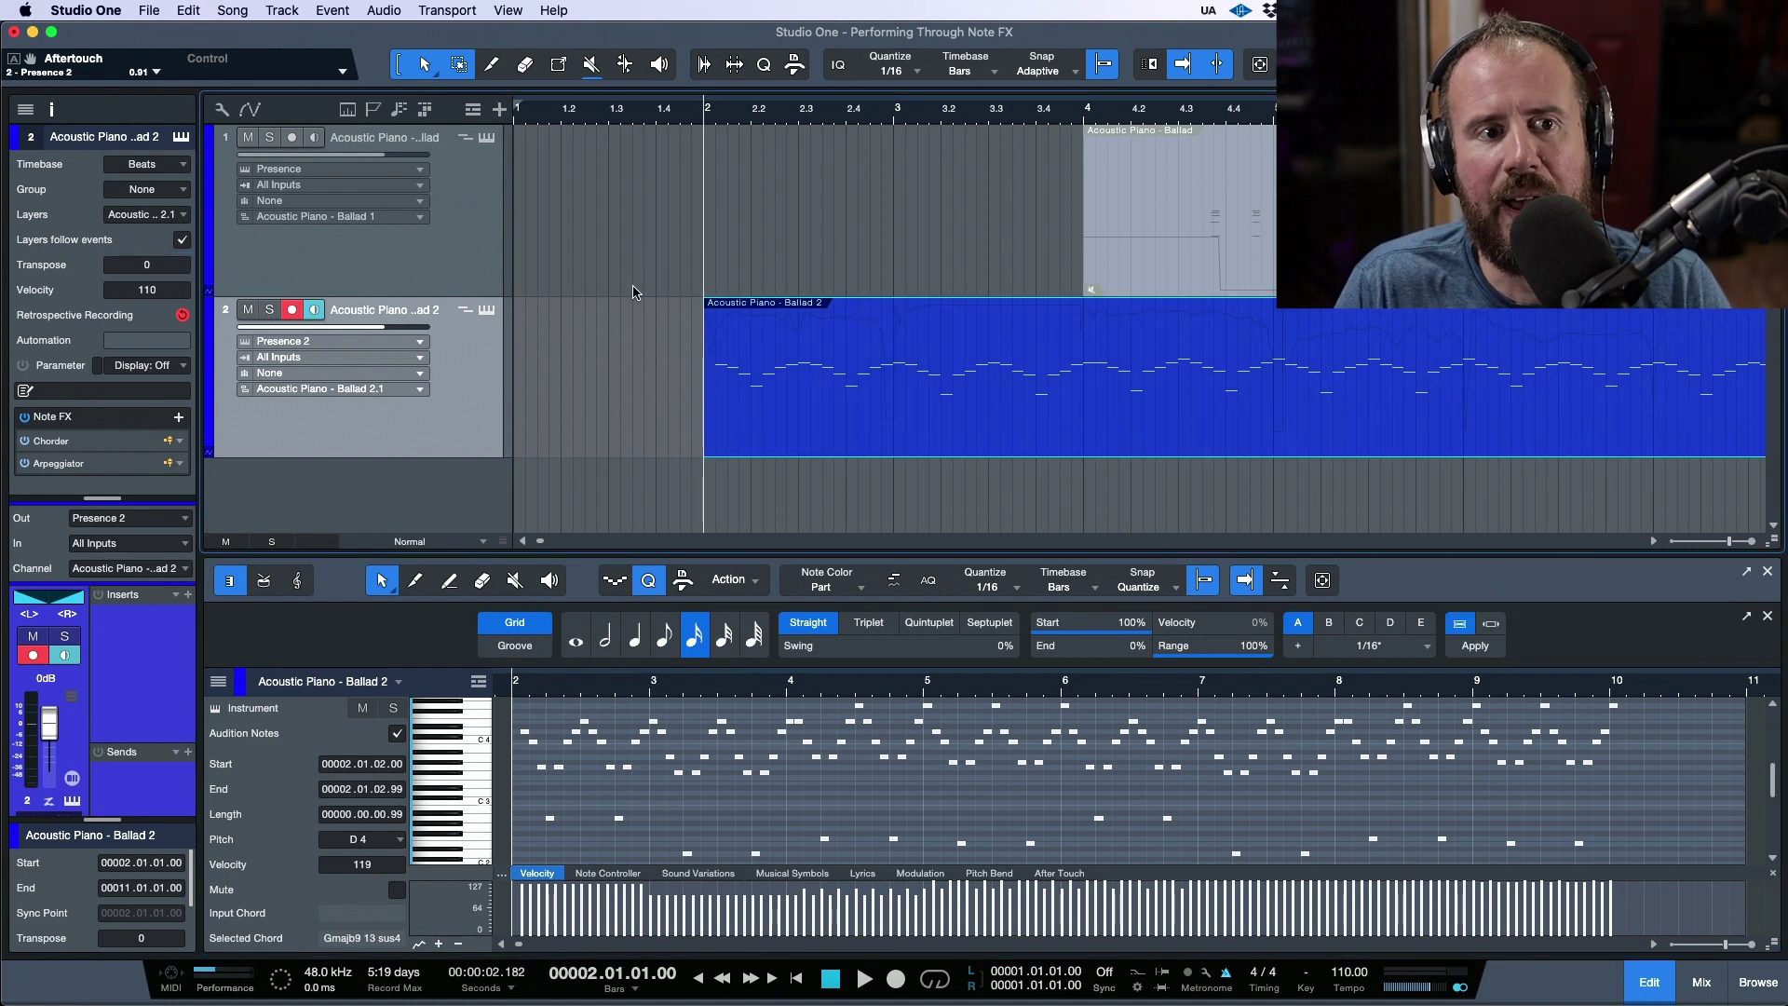
key("space")
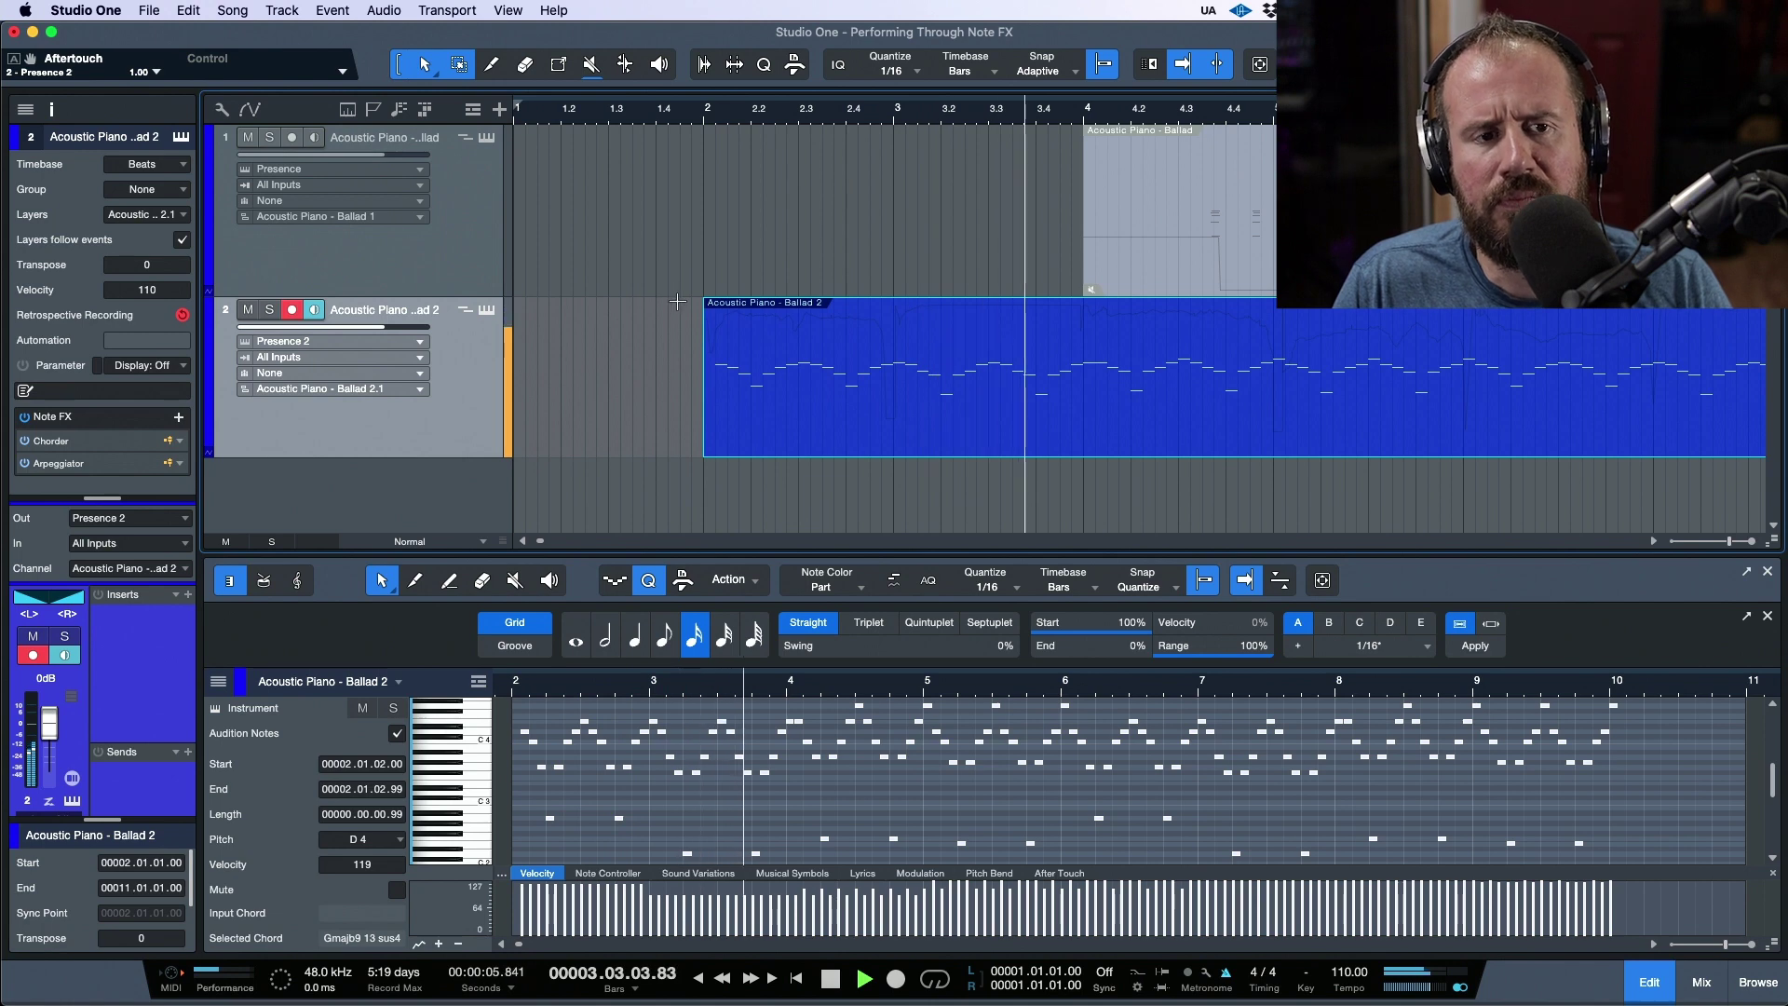
key("space")
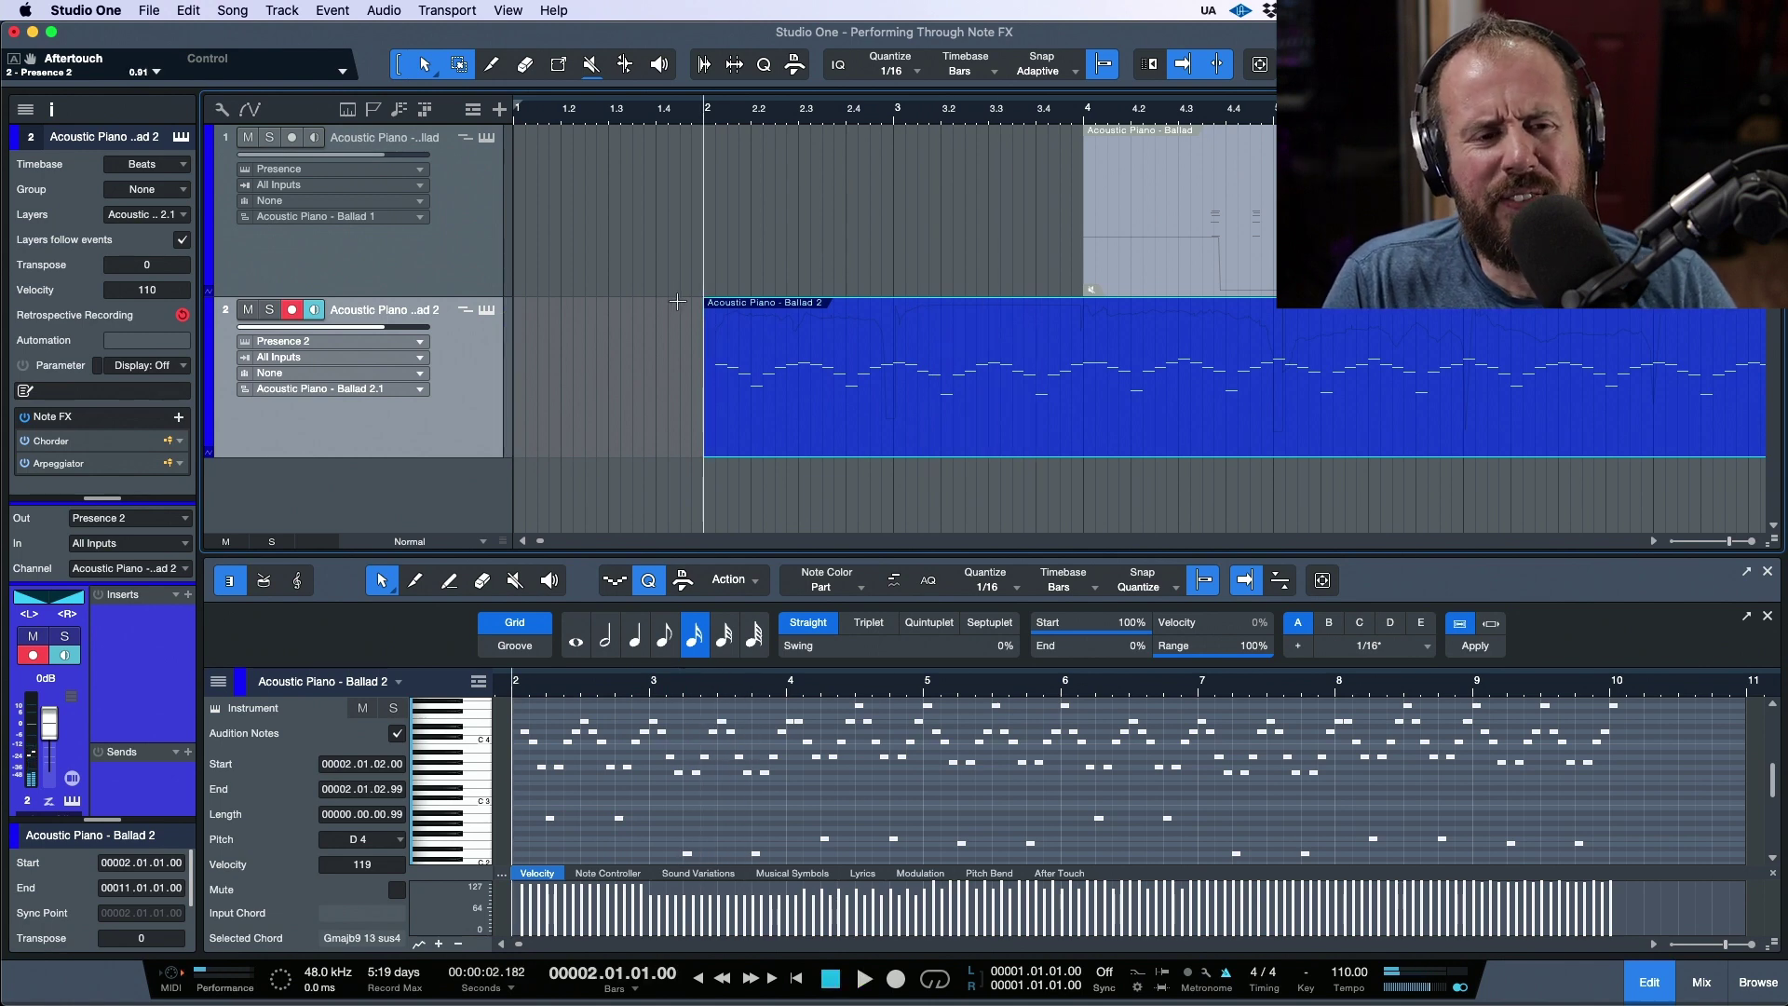